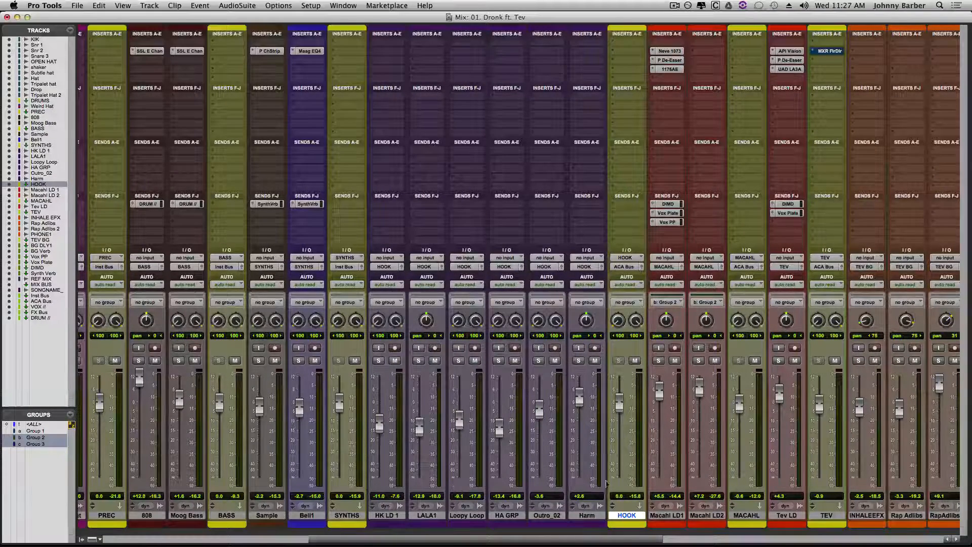
# - Insert the stereo UAD Neve 33609 compressor in the first insert slot of the HOOK track
pyautogui.click(623, 44)
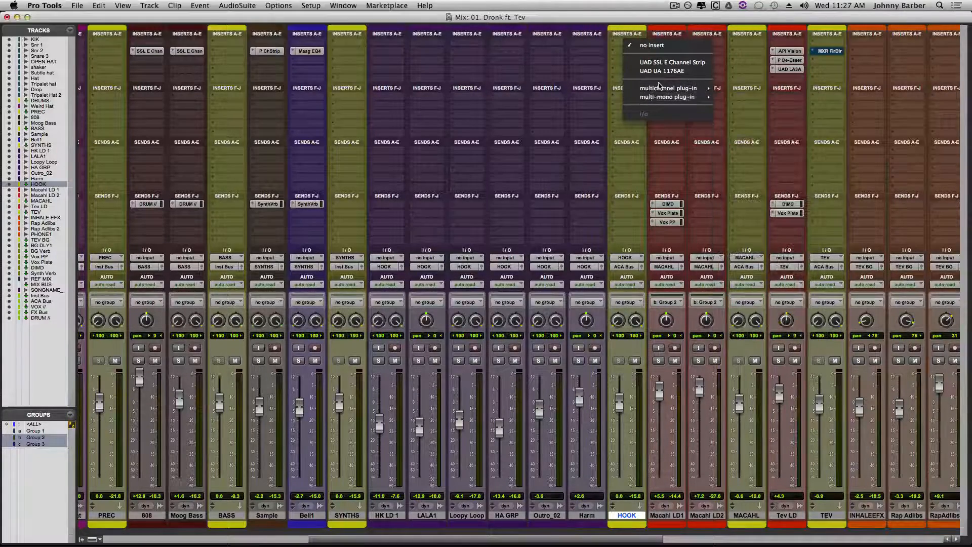
pyautogui.moveTo(658, 88)
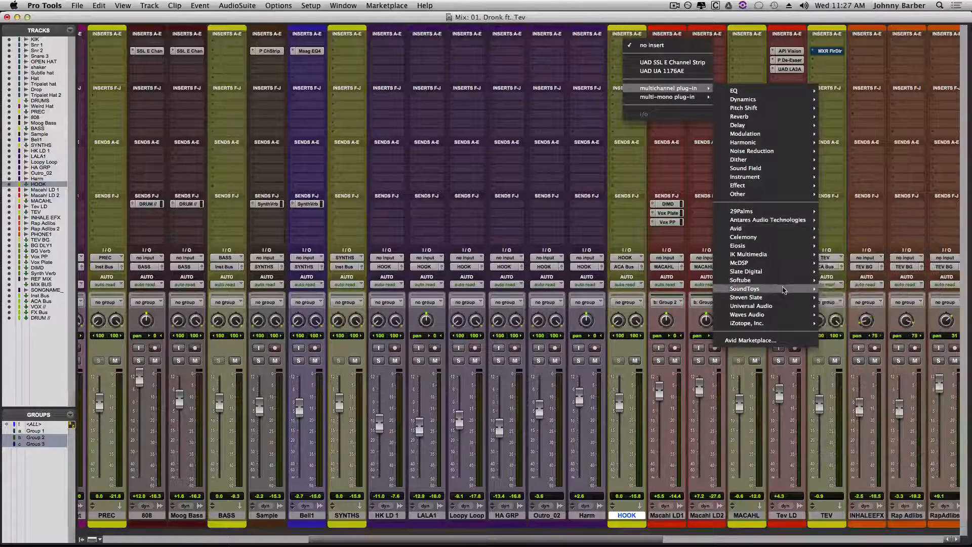
pyautogui.moveTo(778, 290)
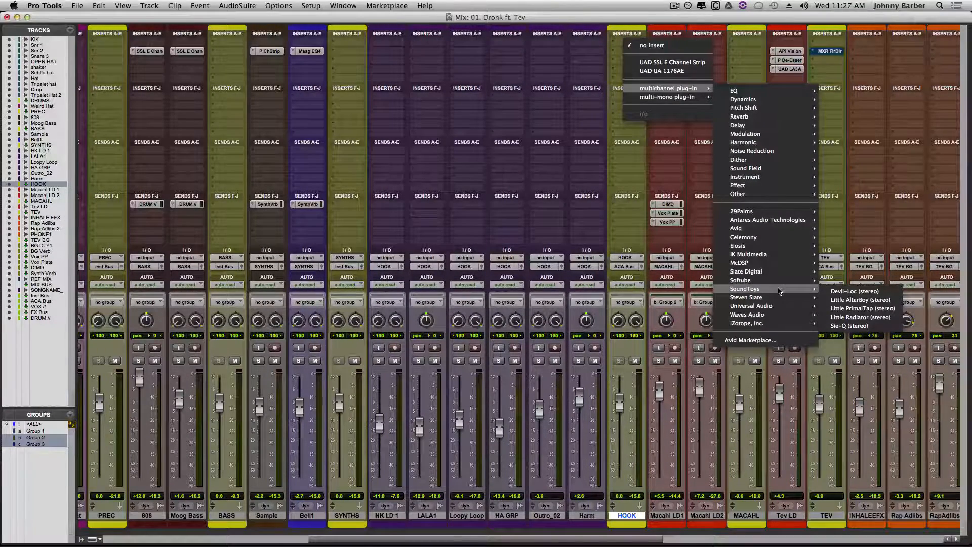
pyautogui.moveTo(762, 306)
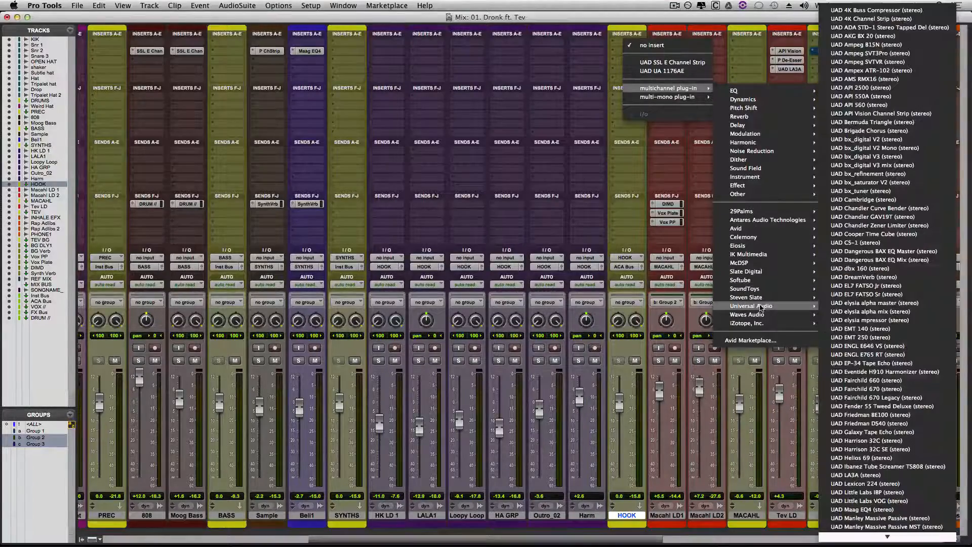
pyautogui.scroll(-12, 900, 347)
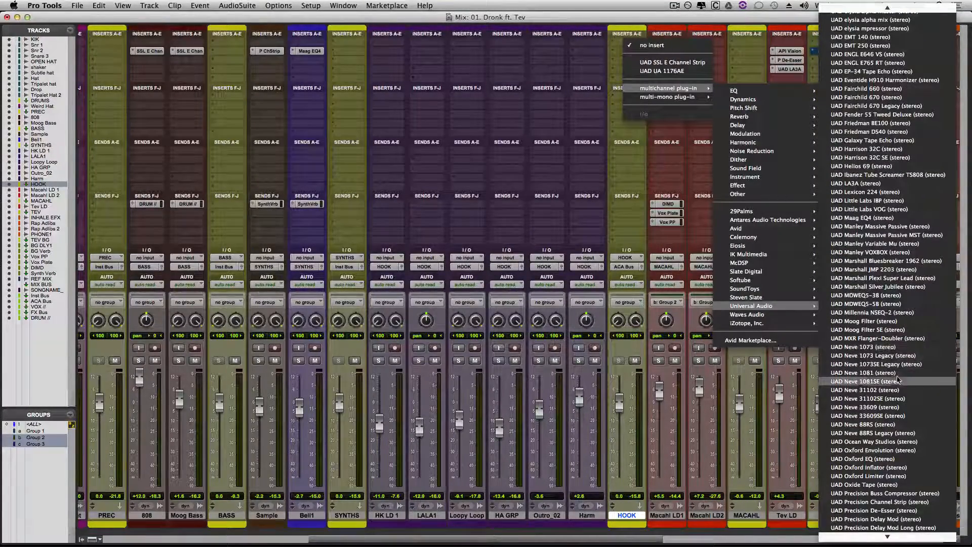
pyautogui.click(883, 407)
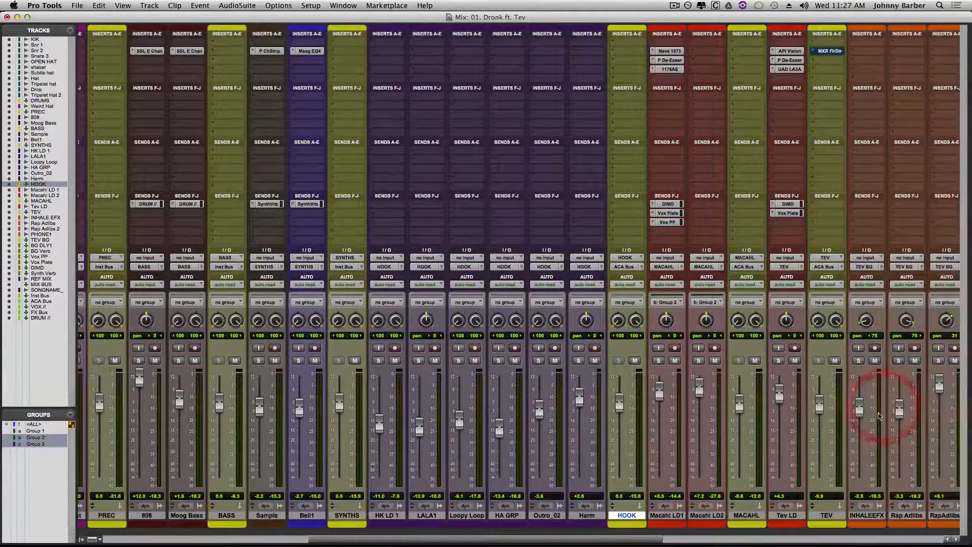
# - Adjust the threshold, recovery and ratio of the HOOK track's Neve 33609 compressor section while the song plays
pyautogui.click(528, 330)
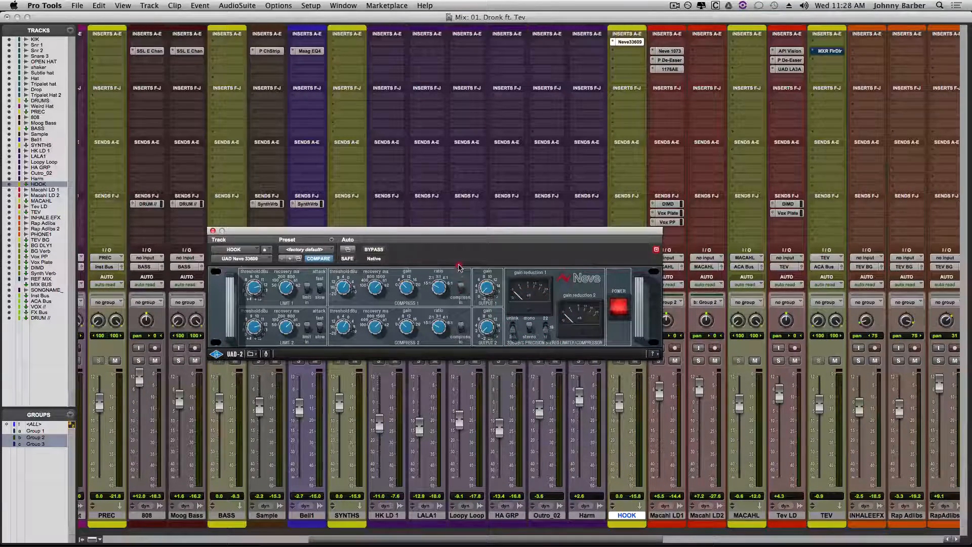
pyautogui.moveTo(459, 265); pyautogui.dragTo(460, 326)
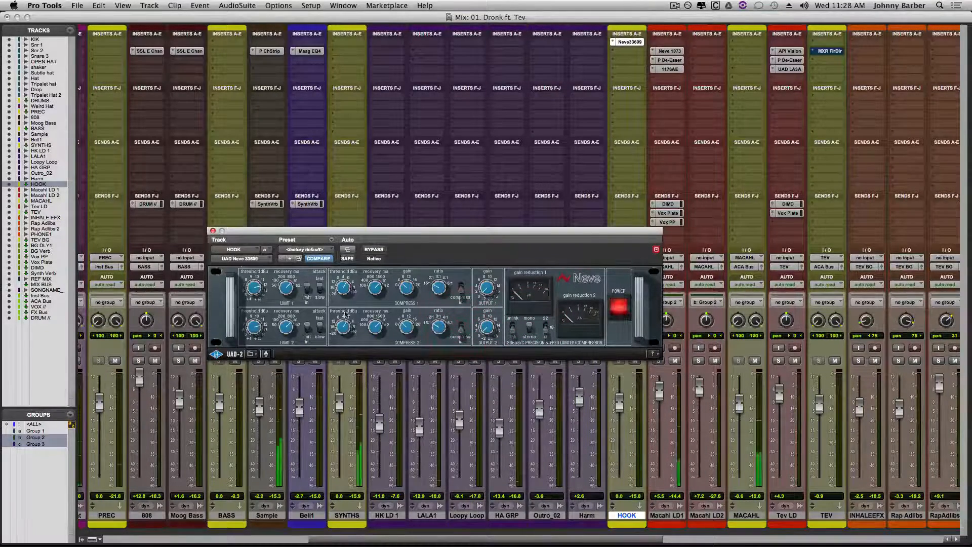
pyautogui.click(343, 288)
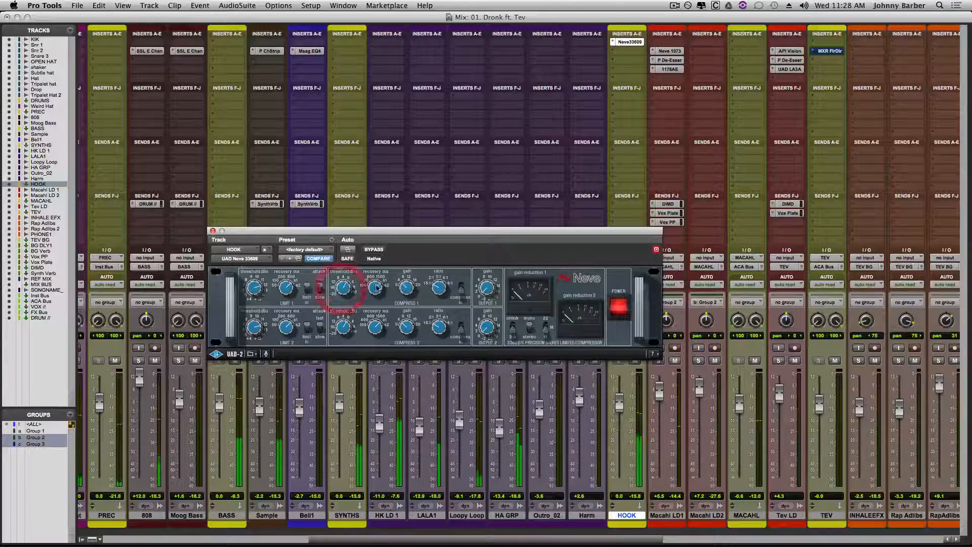
pyautogui.click(376, 327)
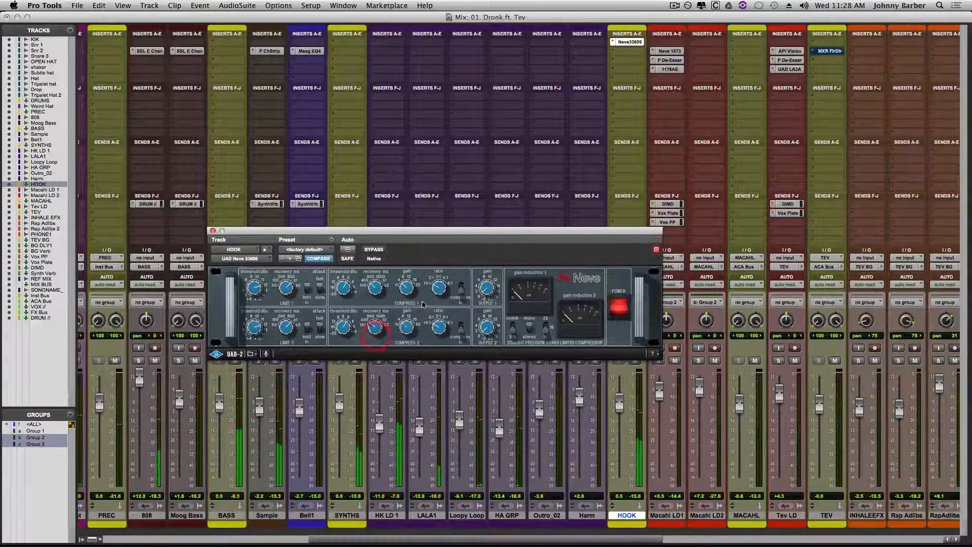
pyautogui.click(441, 279)
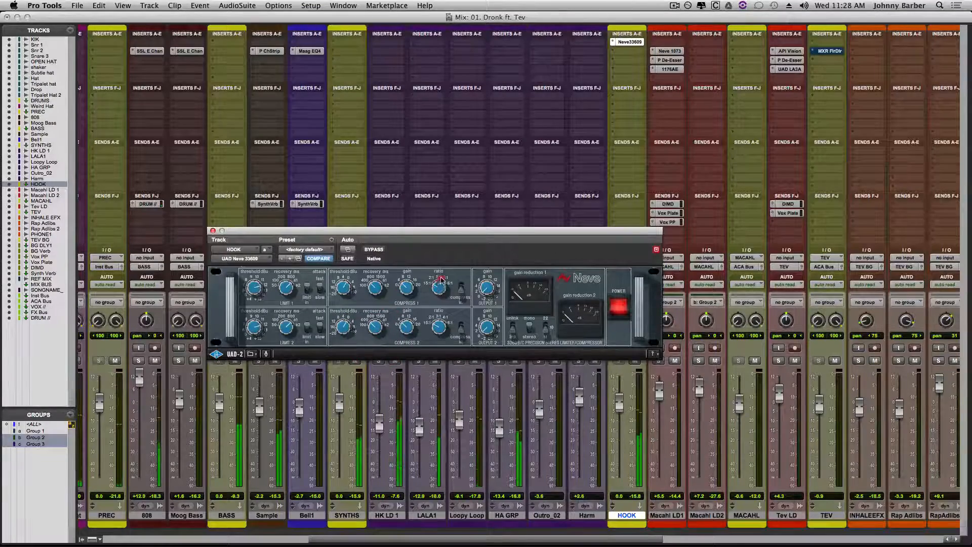
pyautogui.moveTo(440, 279); pyautogui.dragTo(452, 254)
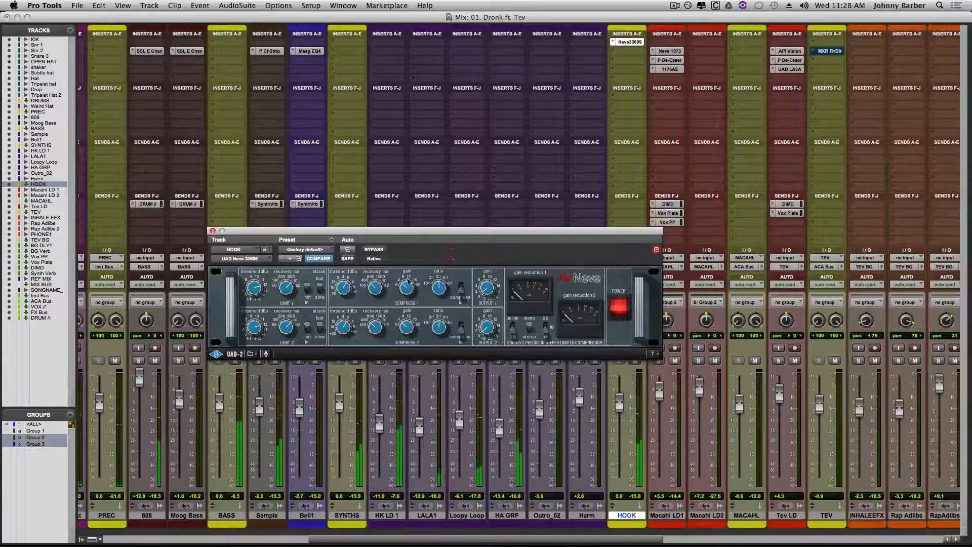
pyautogui.click(344, 312)
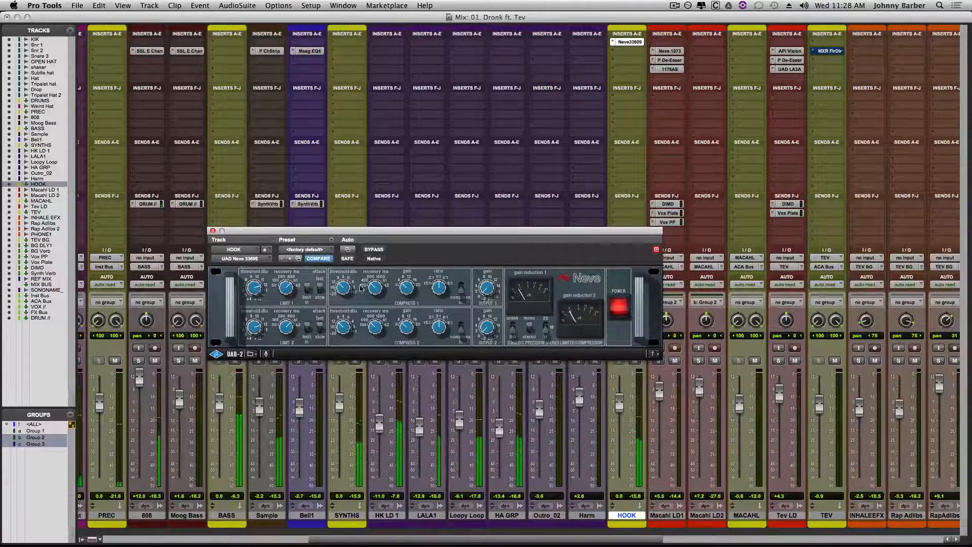
# - Compare the HOOK mix with the Neve 33609 powered off and on, and lower the Compress 1 threshold
pyautogui.click(619, 307)
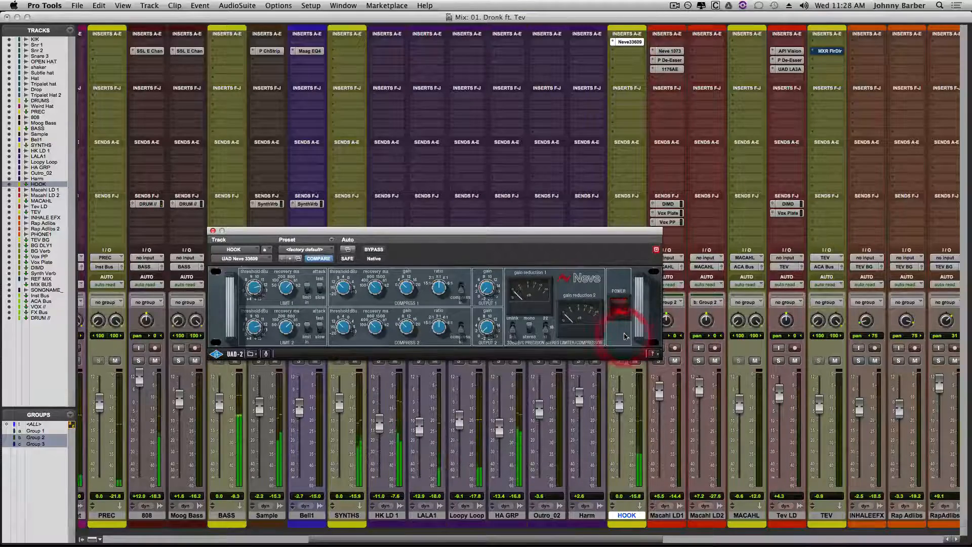
pyautogui.click(620, 310)
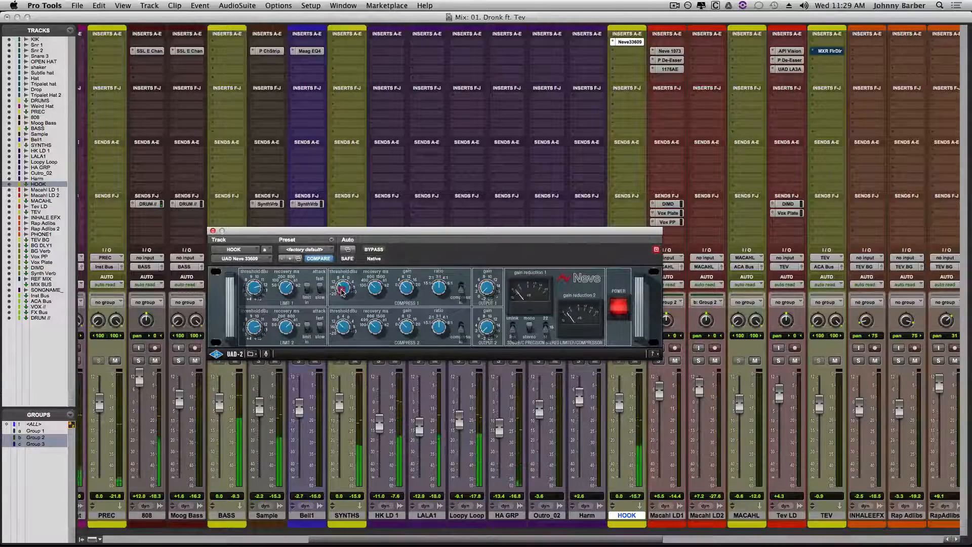
pyautogui.moveTo(342, 290); pyautogui.dragTo(341, 296)
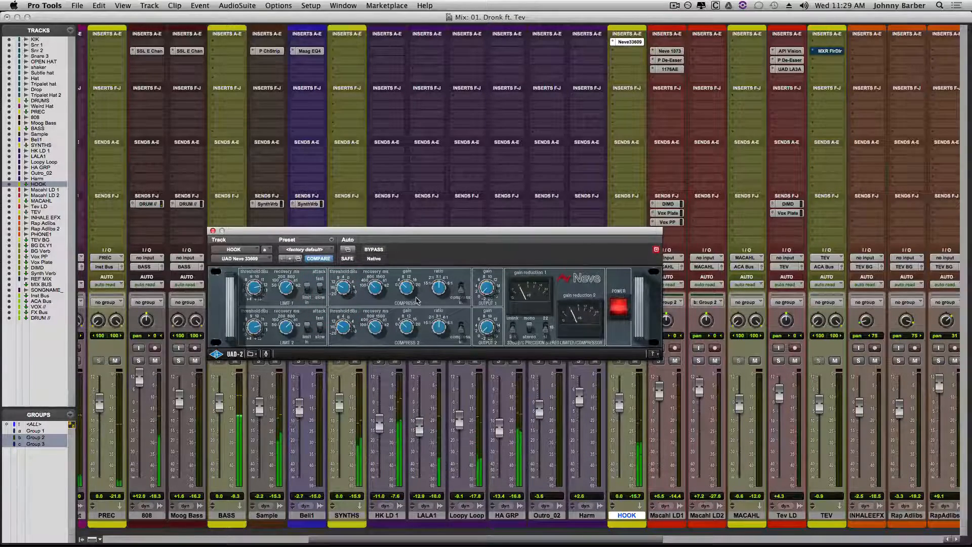
# - Move the Neve 33609 window clear of the HOOK fader and compare the playback with its power off and on
pyautogui.click(621, 303)
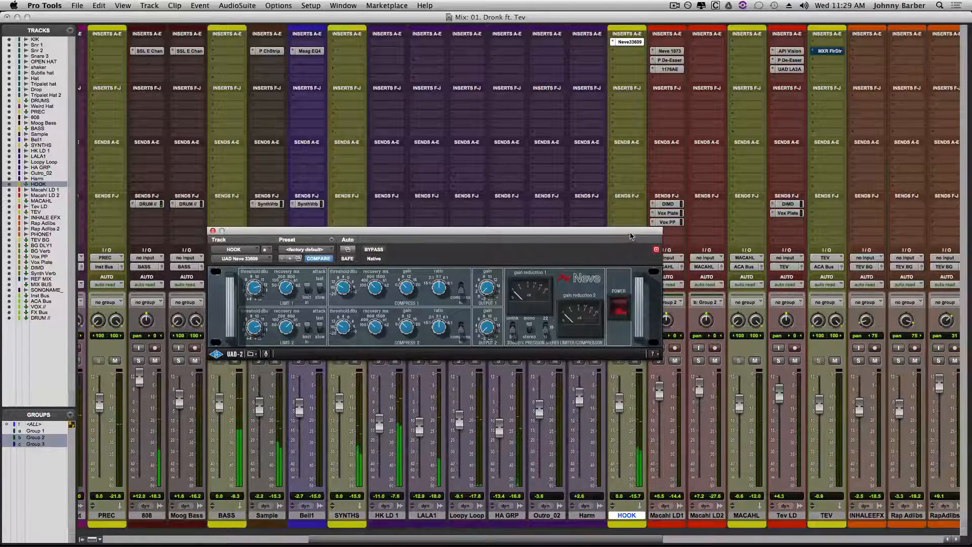
pyautogui.moveTo(630, 238); pyautogui.dragTo(540, 147)
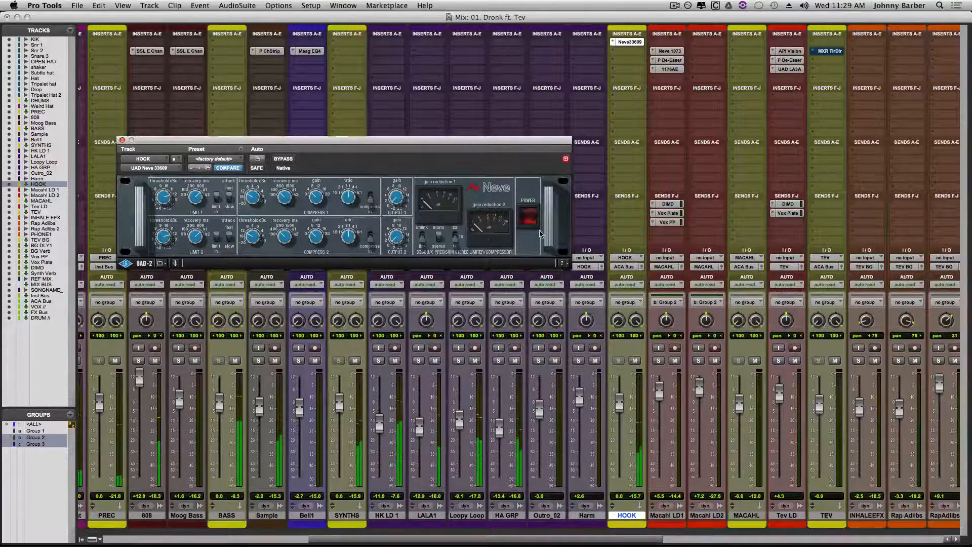
pyautogui.click(528, 217)
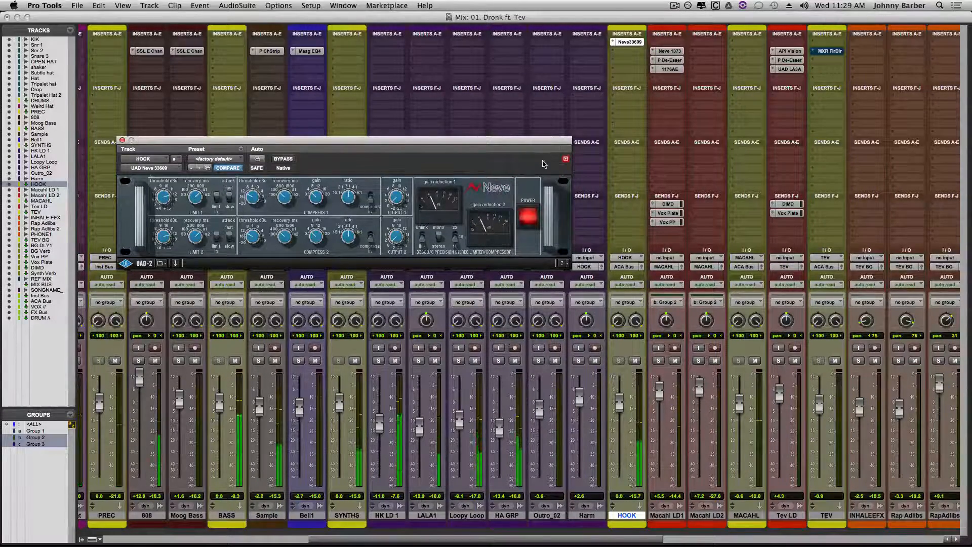
# - Check the HA GRP track in solo, set its fader to -13.7 dB, and close the Neve 33609 window
pyautogui.click(501, 362)
pyautogui.click(499, 361)
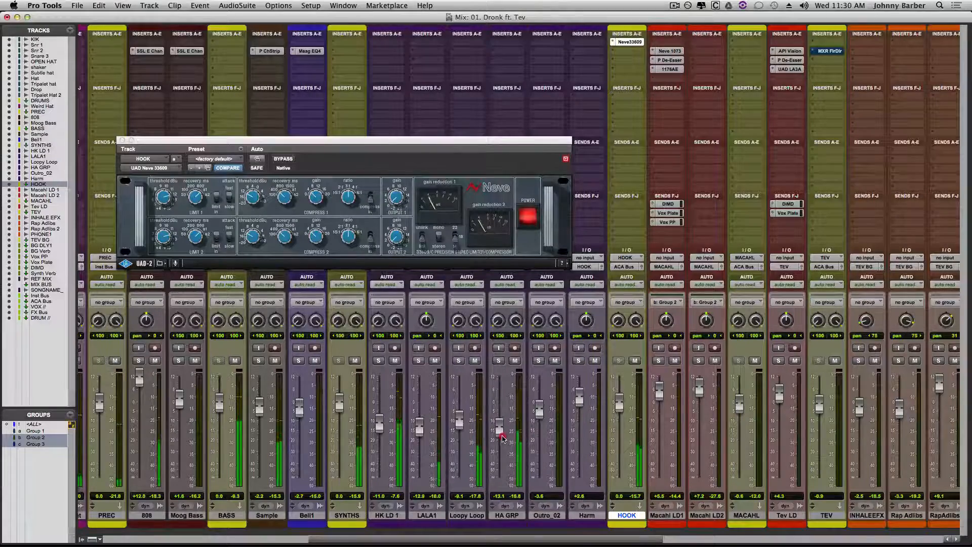
pyautogui.moveTo(502, 436); pyautogui.dragTo(502, 439)
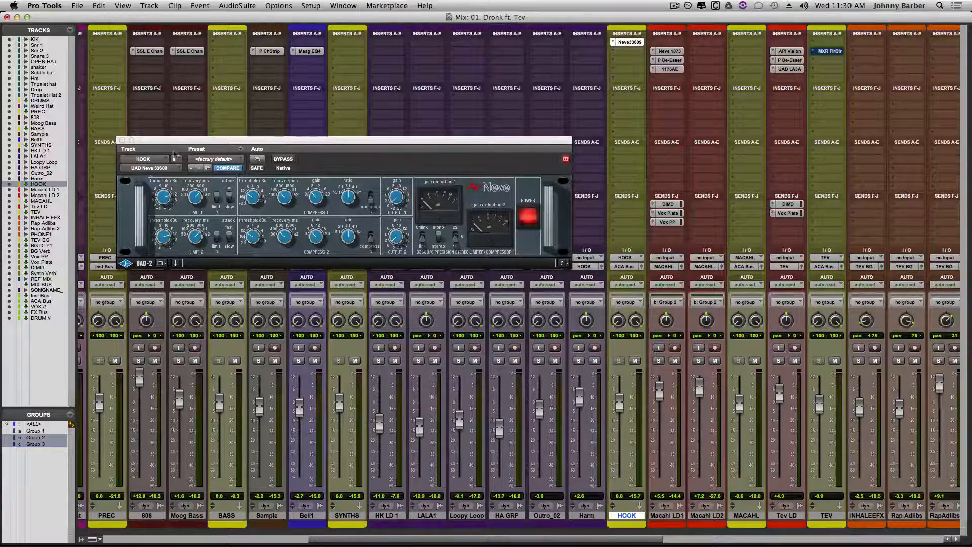
pyautogui.click(122, 141)
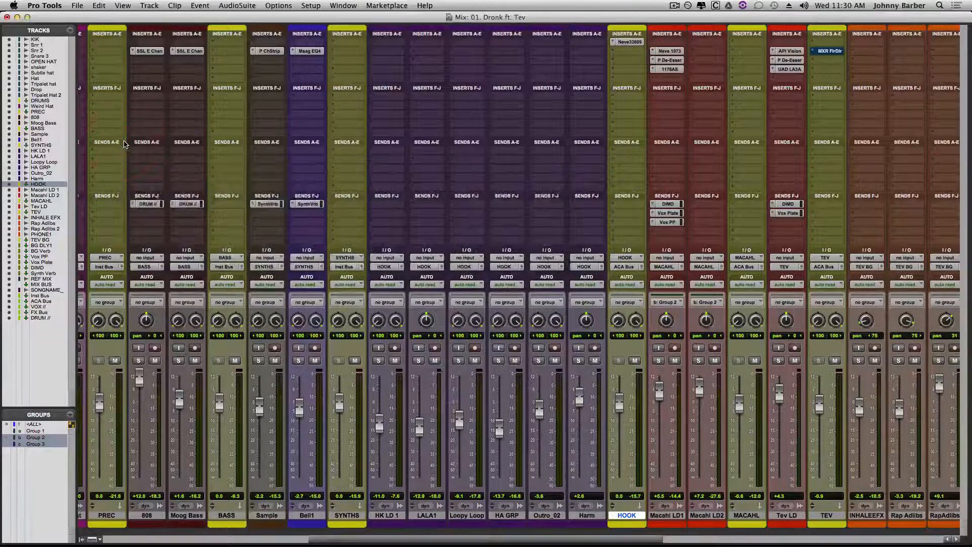
# - Solo the HA GRP track and play its second clip in the c1 section from the Edit window
pyautogui.click(499, 361)
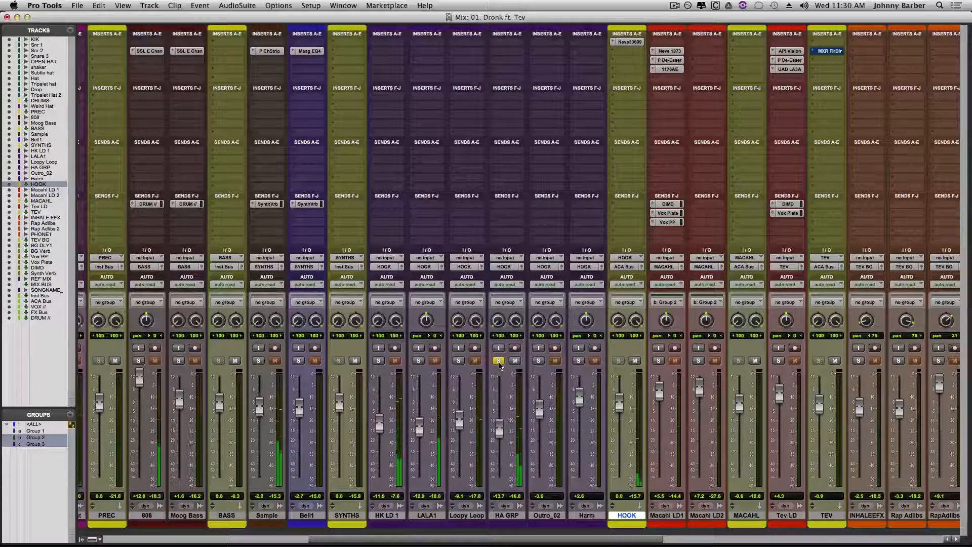
pyautogui.press('super+equal')
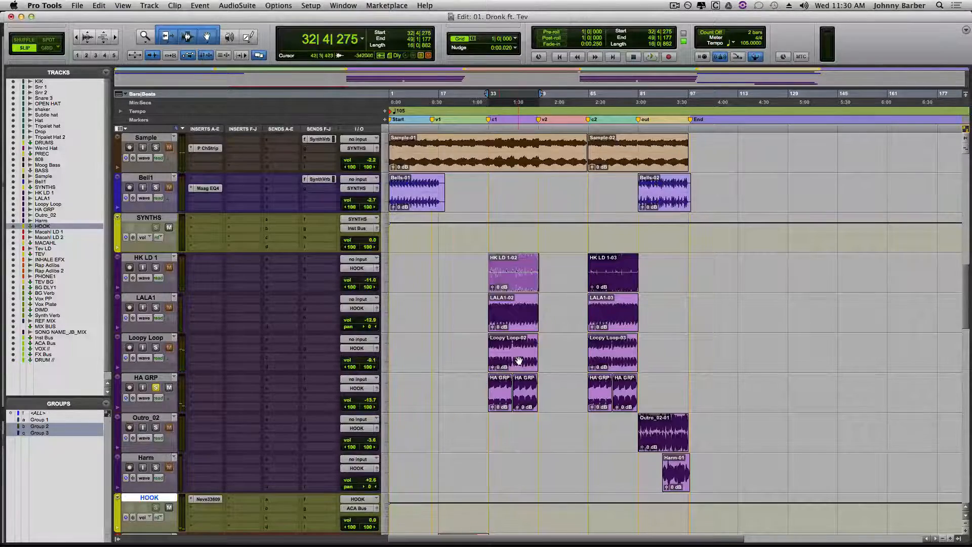
pyautogui.click(524, 400)
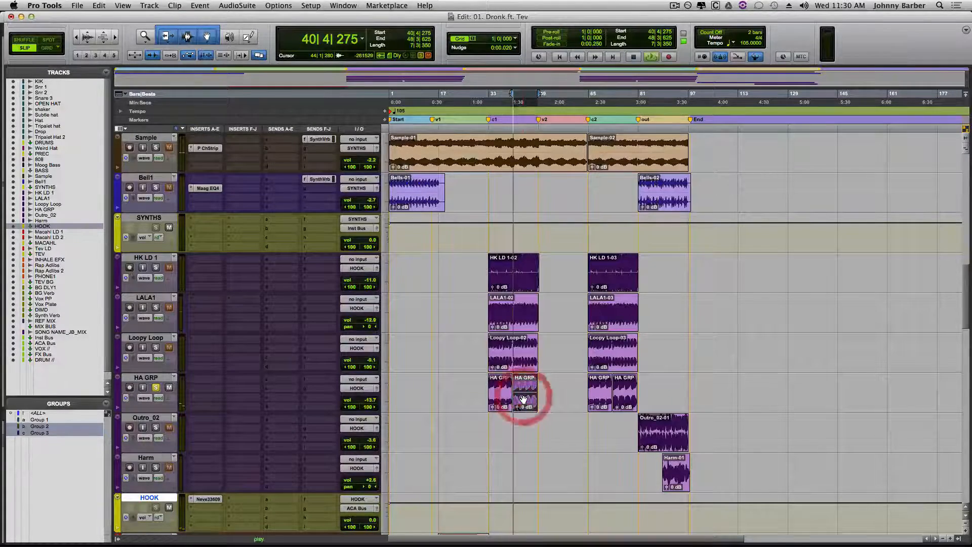
pyautogui.press('space')
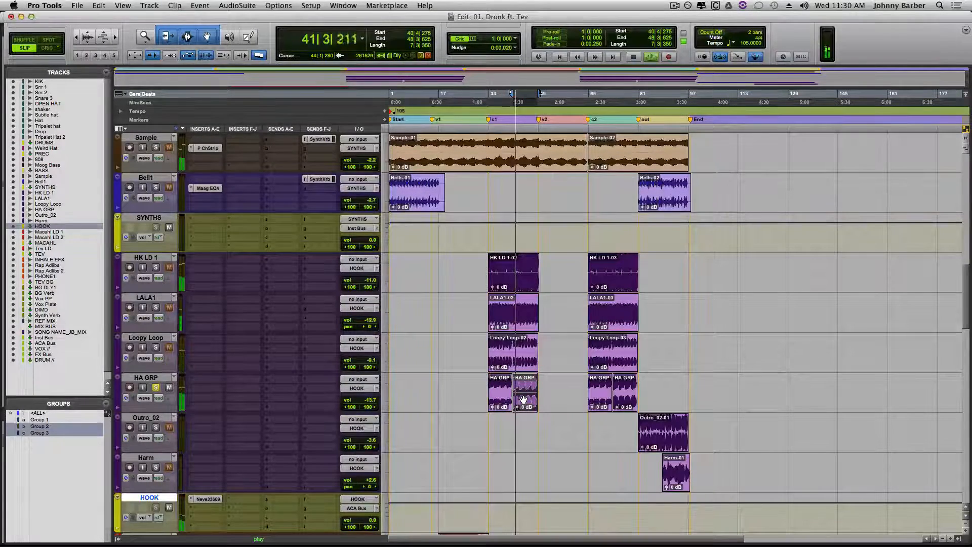
pyautogui.press('super+equal')
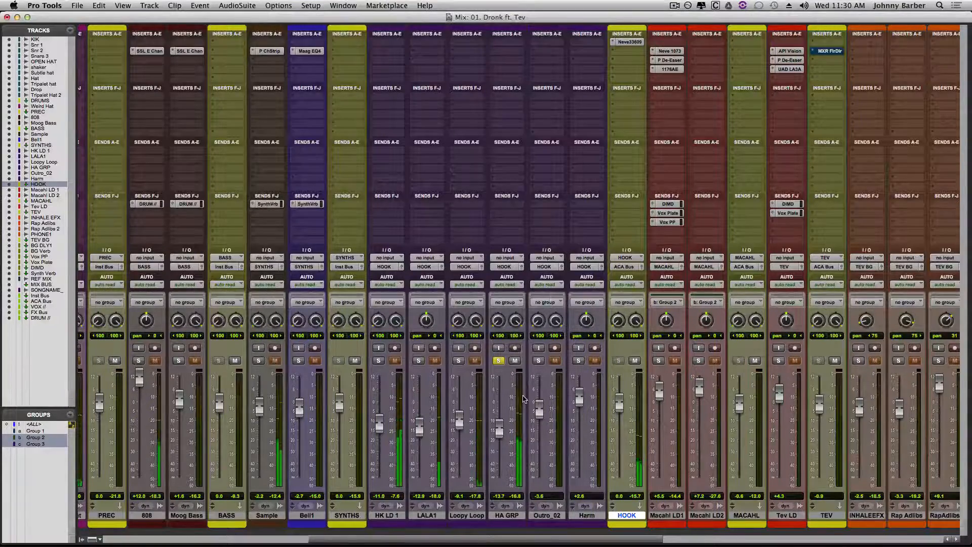
# - Copy the Neve 33609 from the HOOK track to the first insert slot of HA GRP and open the copy
pyautogui.click(504, 44)
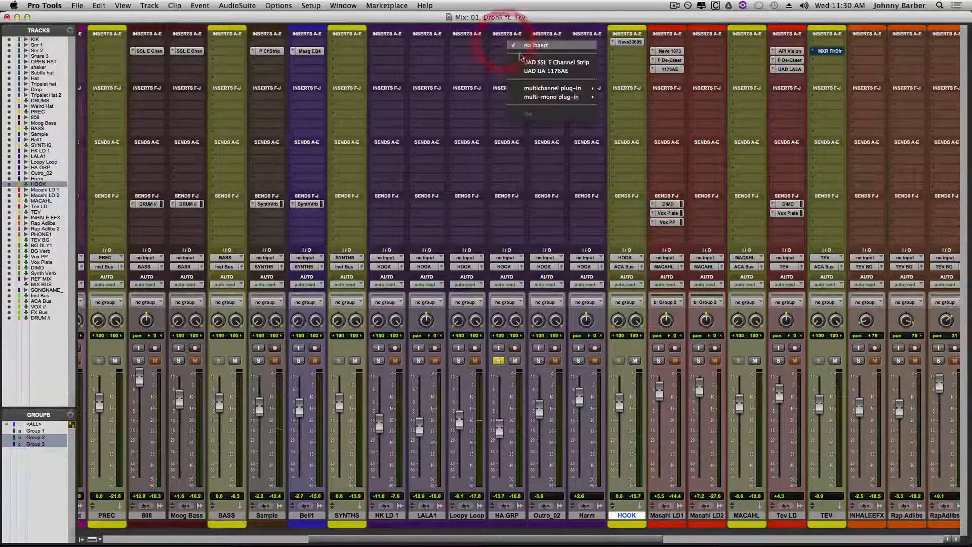
pyautogui.click(471, 67)
pyautogui.moveTo(625, 44); pyautogui.dragTo(507, 43)
pyautogui.click(509, 43)
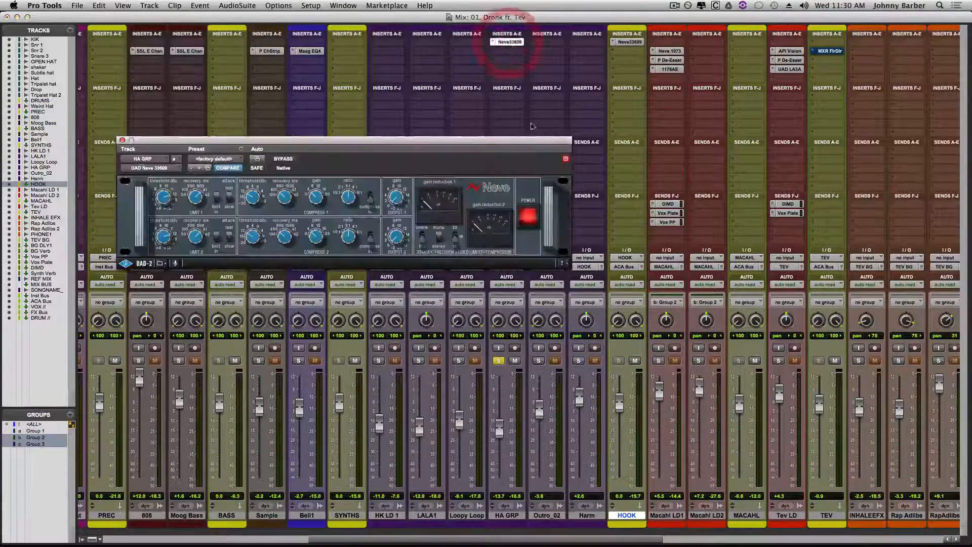
# - Lower the compressor threshold and raise the gain on HA GRP's Neve 33609 during playback, and take the track out of solo
pyautogui.press('space')
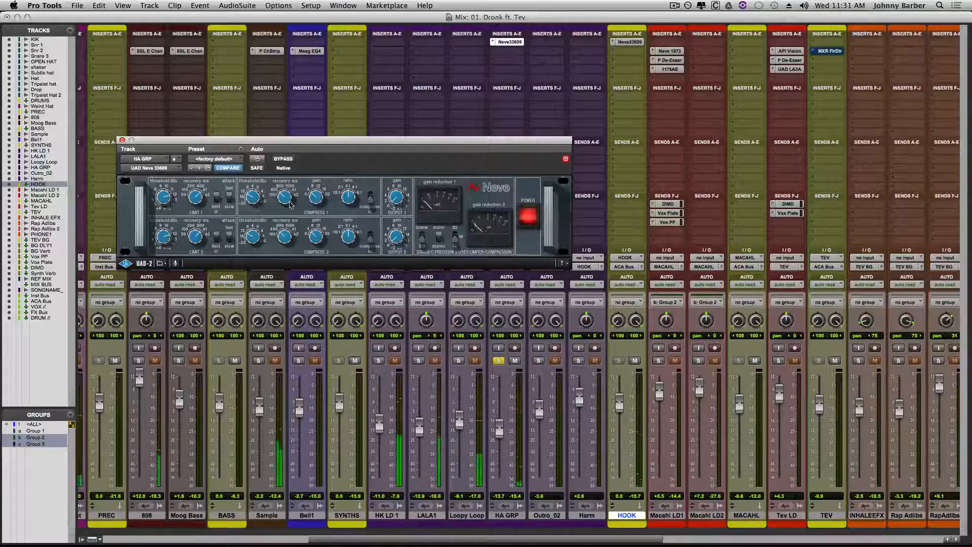
pyautogui.moveTo(252, 198)
pyautogui.mouseDown()
pyautogui.moveTo(257, 189)
pyautogui.moveTo(252, 205)
pyautogui.mouseUp()
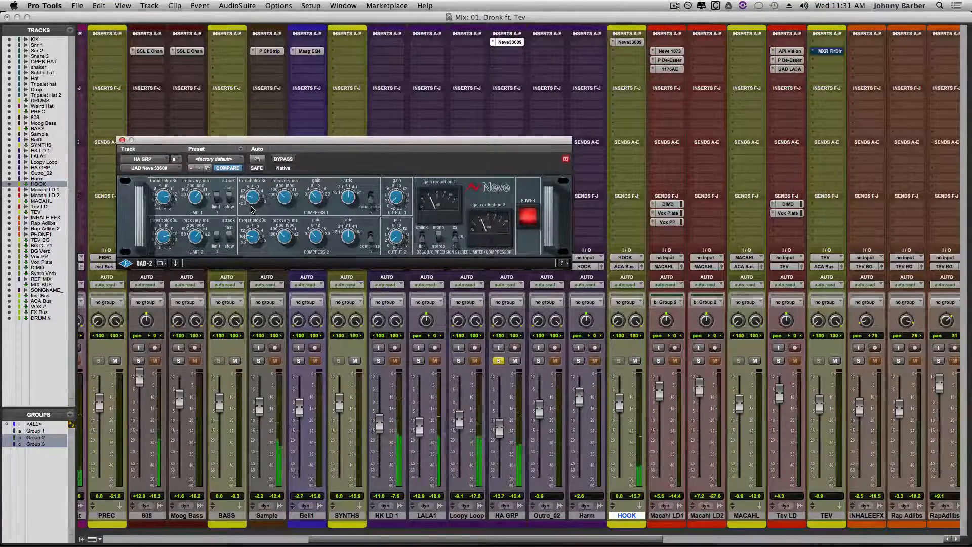
pyautogui.moveTo(313, 199); pyautogui.dragTo(317, 194)
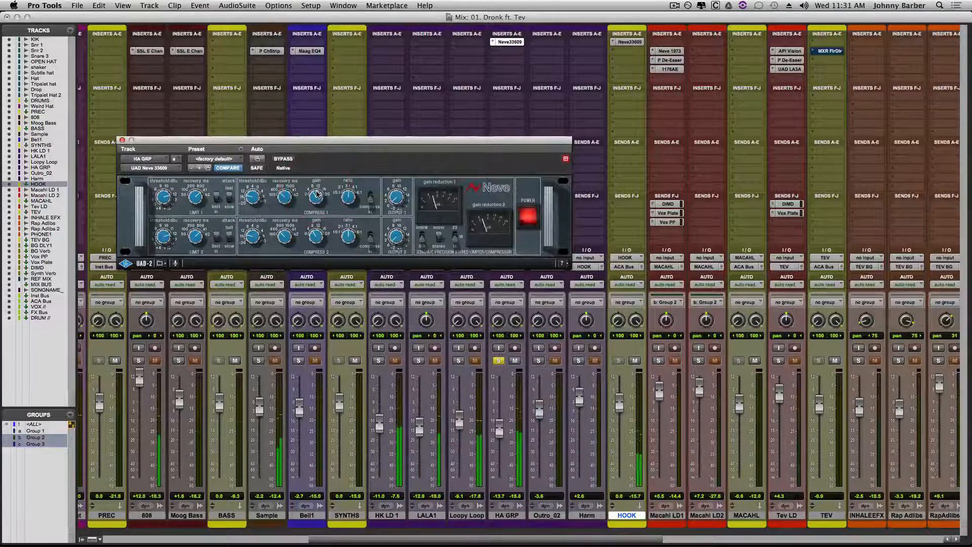
pyautogui.moveTo(313, 199); pyautogui.dragTo(314, 192)
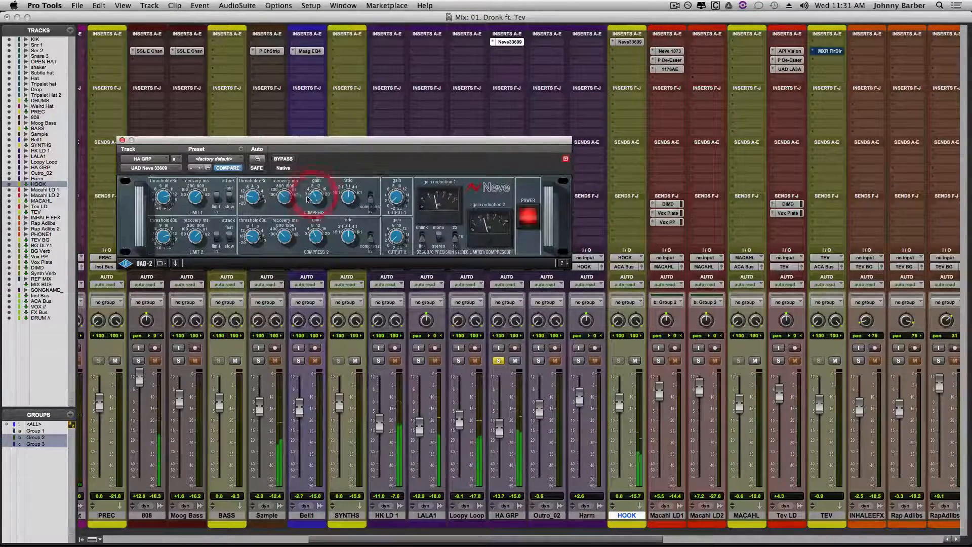
pyautogui.click(122, 140)
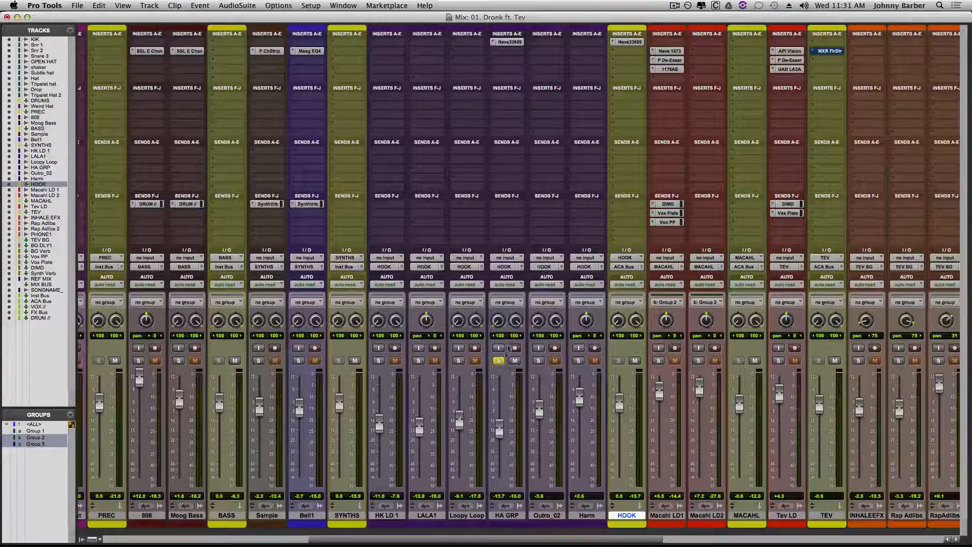
pyautogui.click(499, 360)
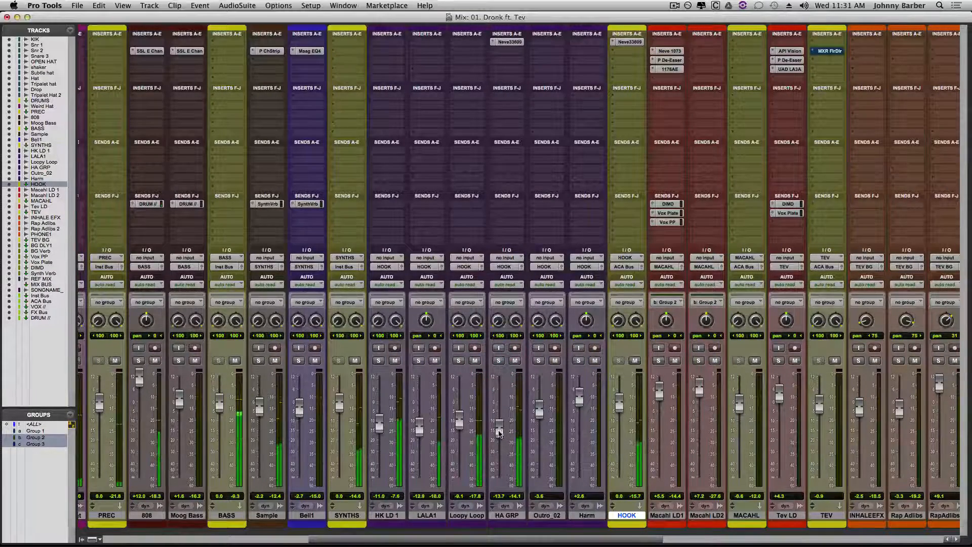
# - Raise the HA GRP track's fader to -11.3 dB during playback
pyautogui.moveTo(499, 432); pyautogui.dragTo(500, 427)
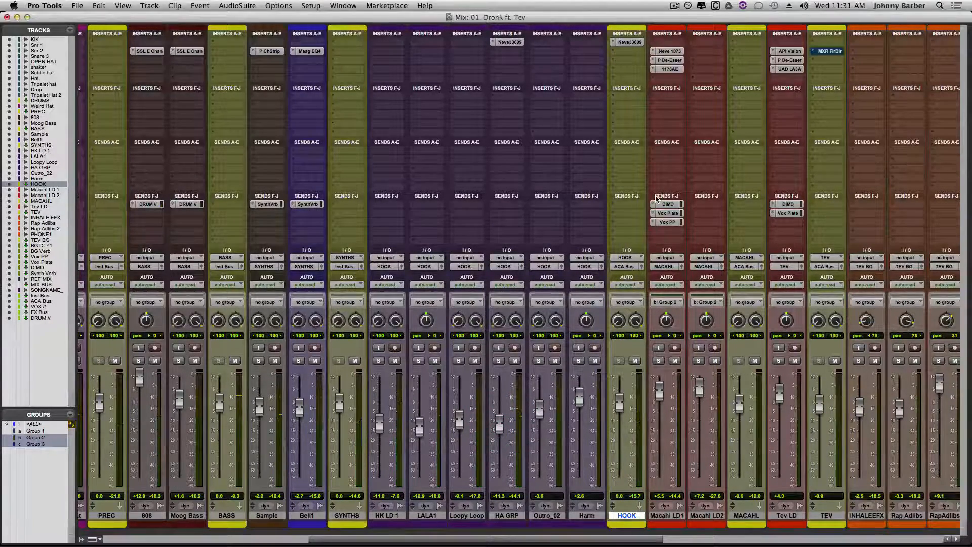
pyautogui.click(632, 56)
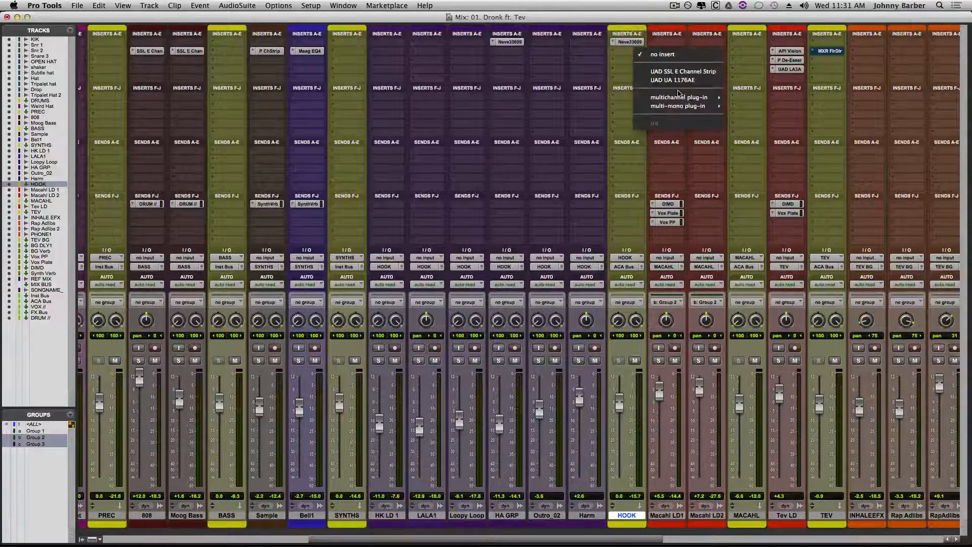
pyautogui.moveTo(676, 100)
pyautogui.moveTo(780, 111)
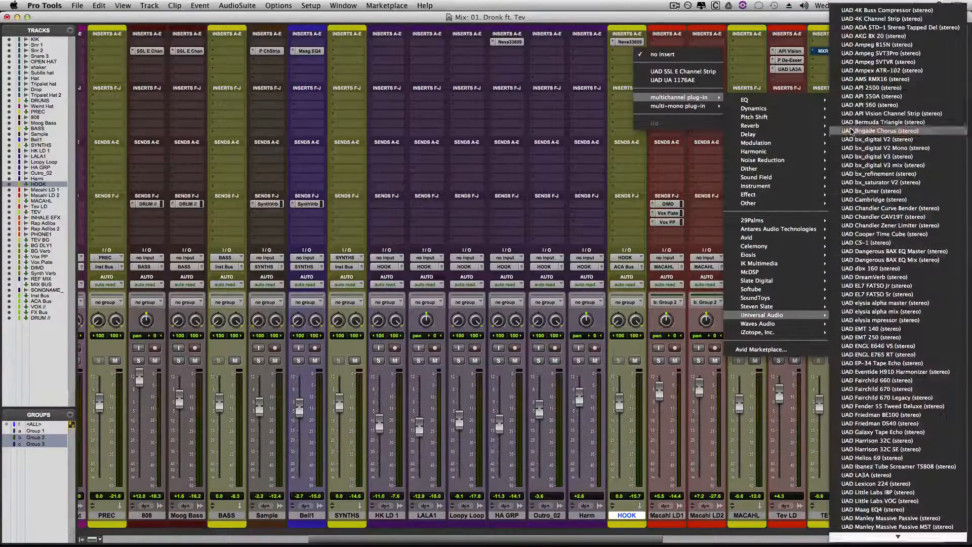
pyautogui.click(758, 77)
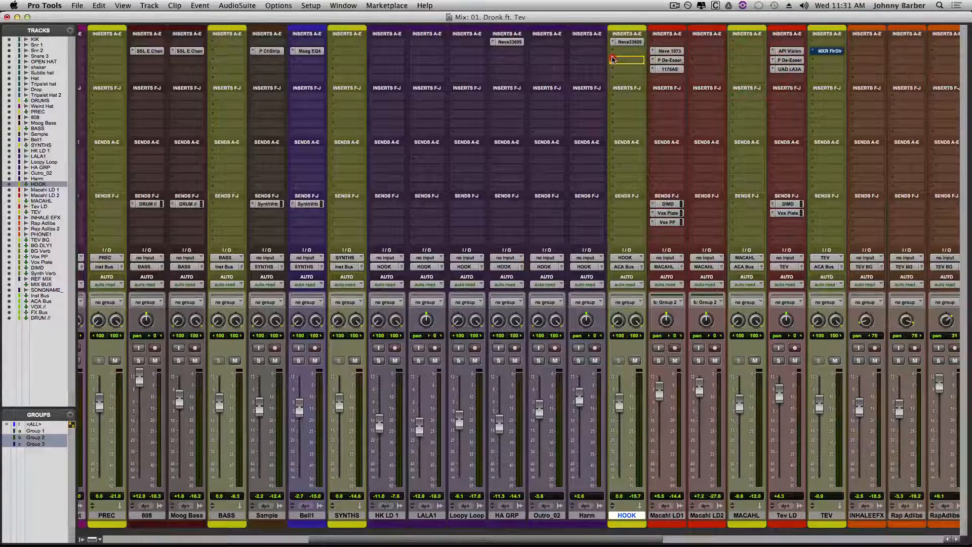
# - Copy the UAD Precision De-Esser to HOOK's second insert slot and lower its threshold to -16.8 dB during playback
pyautogui.moveTo(612, 57); pyautogui.dragTo(618, 58)
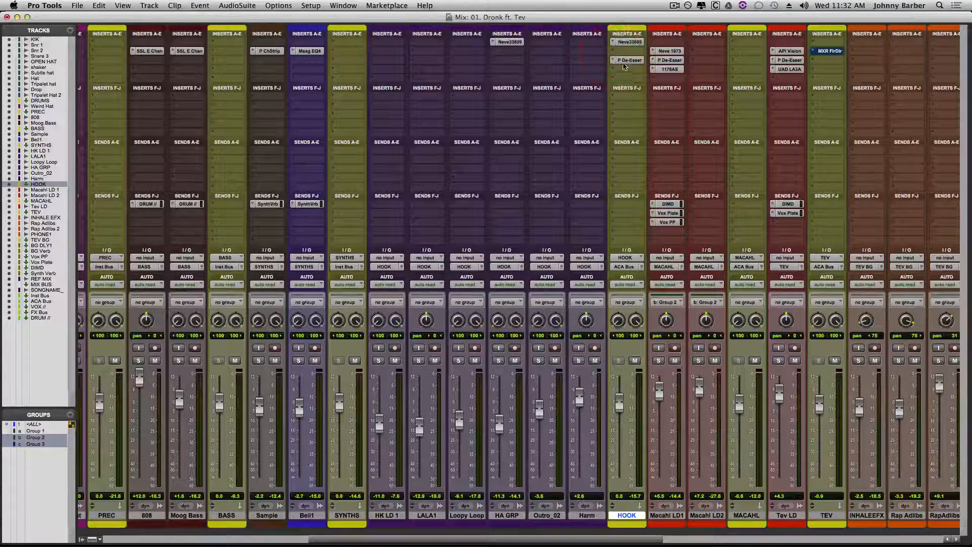
pyautogui.click(629, 60)
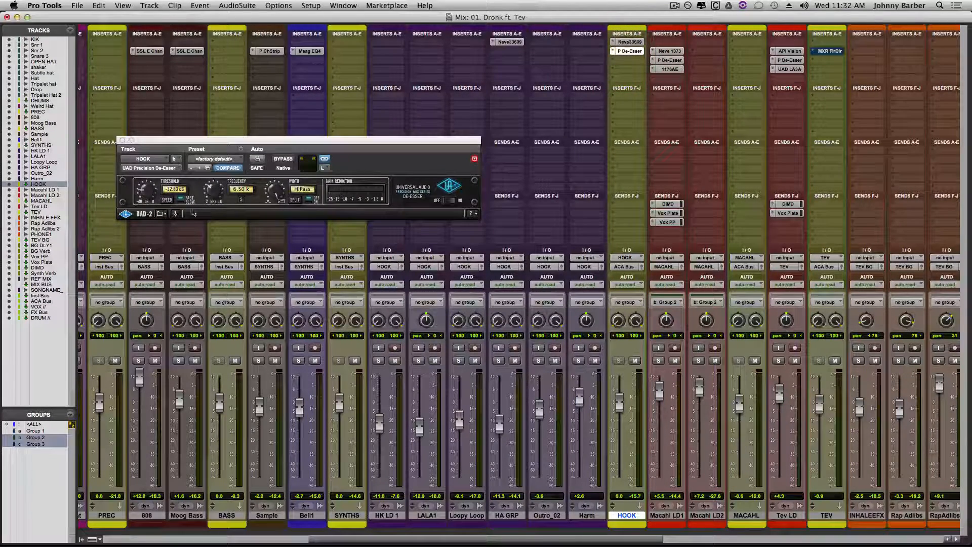
pyautogui.press('space')
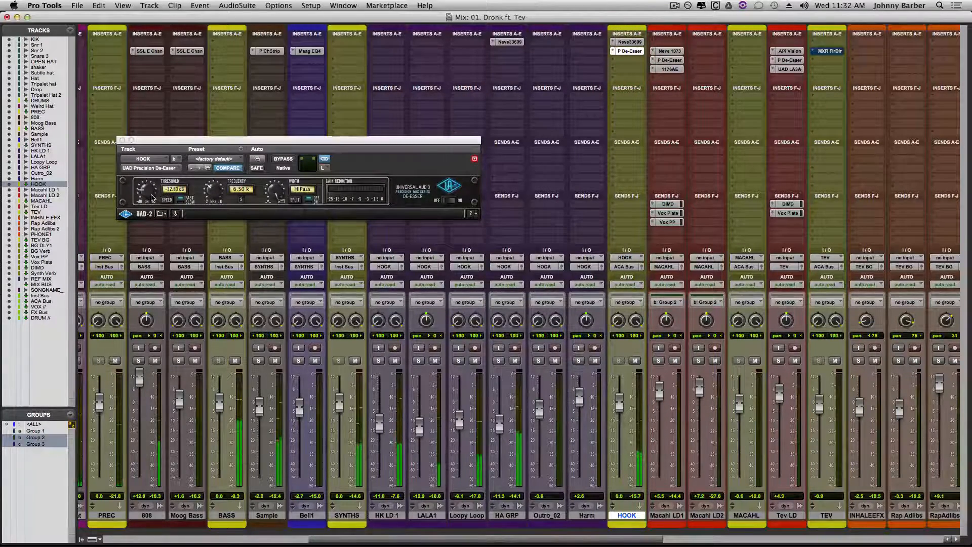
pyautogui.moveTo(147, 196); pyautogui.dragTo(145, 197)
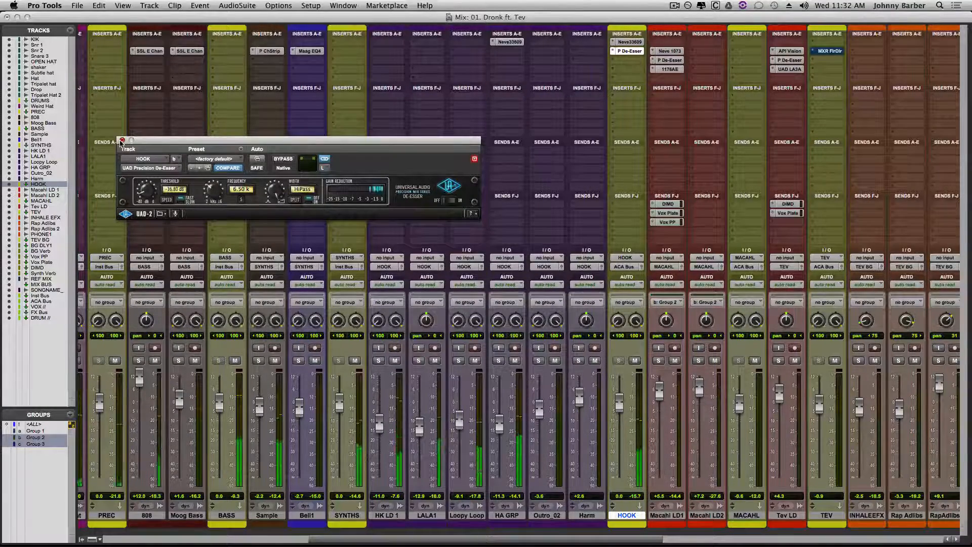
pyautogui.click(121, 142)
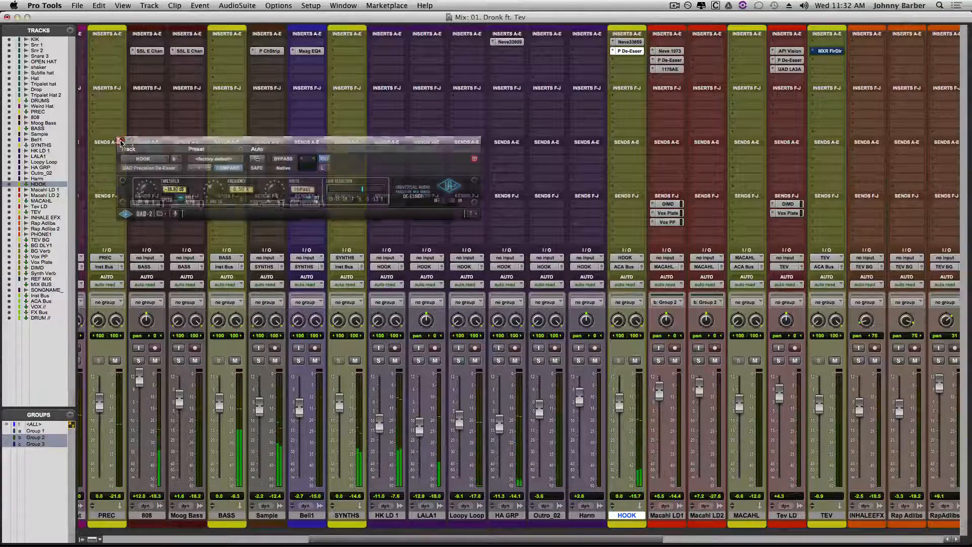
# - Insert the stereo UAD Manley VOXBOX in HOOK's third insert slot and reposition its window over the mixer
pyautogui.click(628, 60)
pyautogui.moveTo(661, 106)
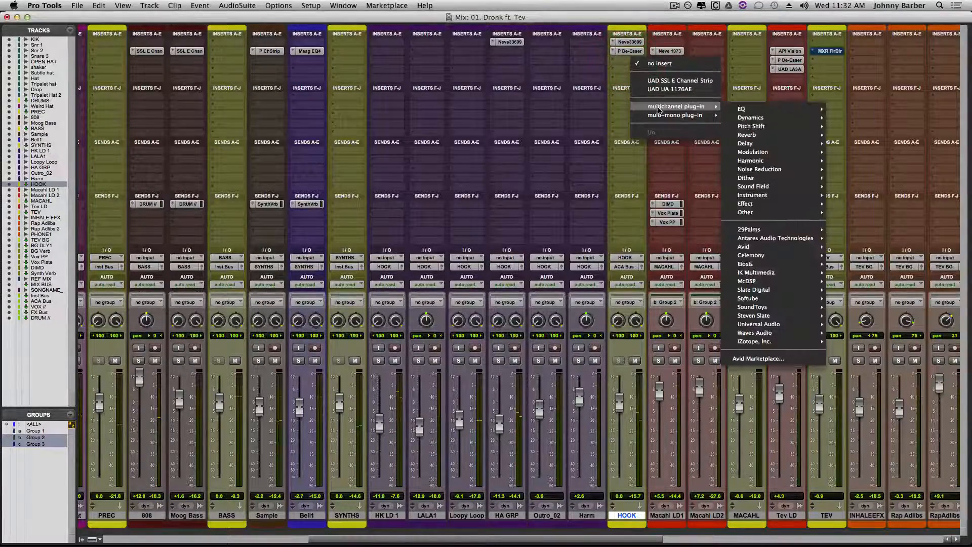
pyautogui.moveTo(751, 327)
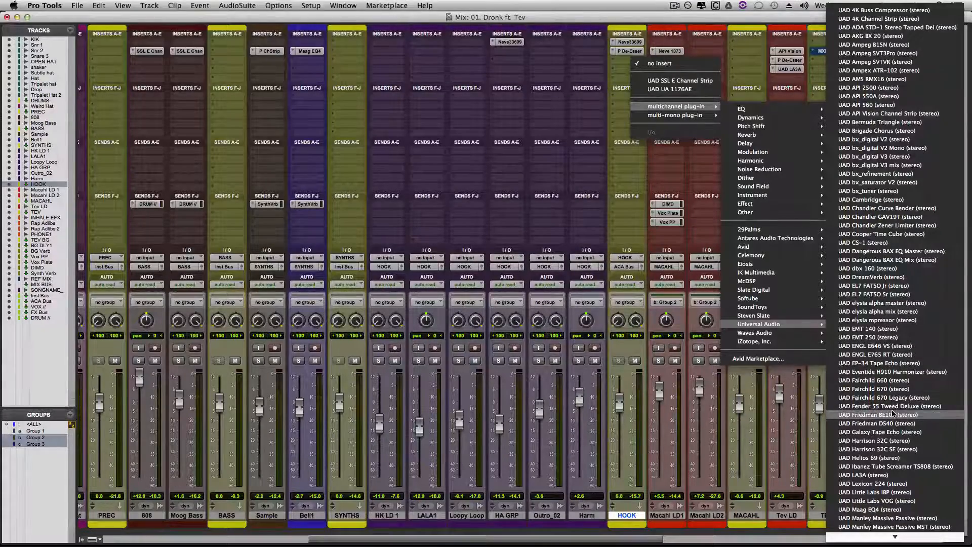
pyautogui.scroll(-5, 892, 413)
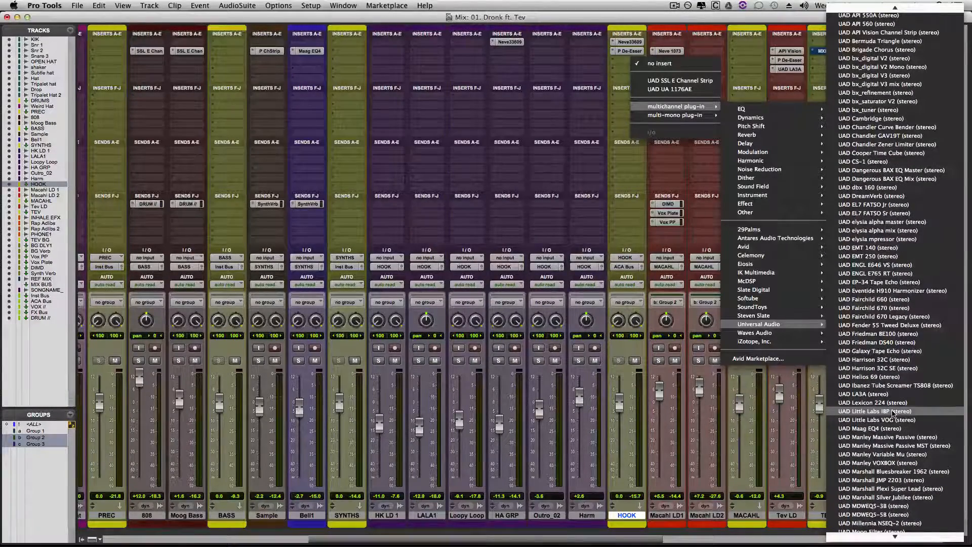
pyautogui.scroll(-5, 892, 413)
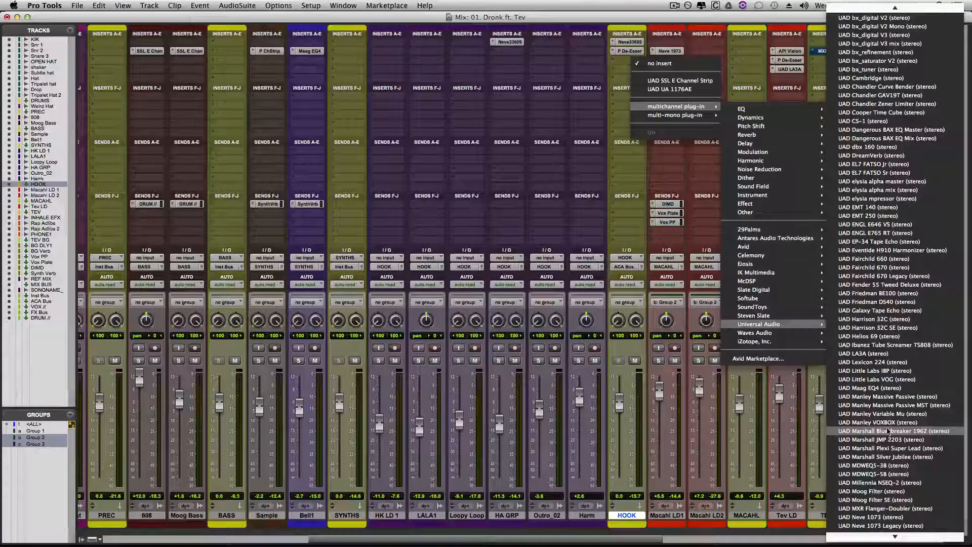
pyautogui.click(888, 431)
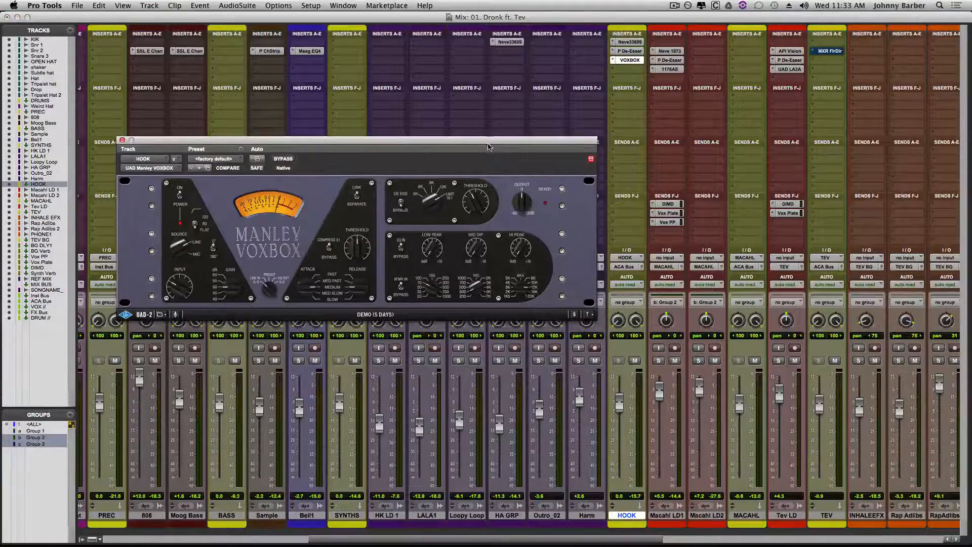
pyautogui.moveTo(494, 140); pyautogui.dragTo(592, 166)
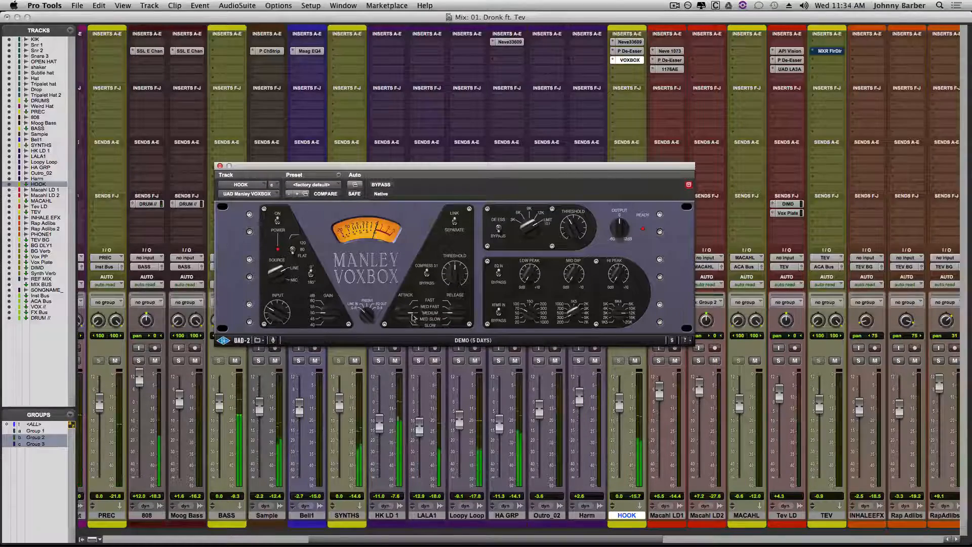
# - Adjust the attack, release and threshold of the VOXBOX compressor on HOOK and switch its low-cut filter during playback
pyautogui.moveTo(408, 319); pyautogui.dragTo(458, 248)
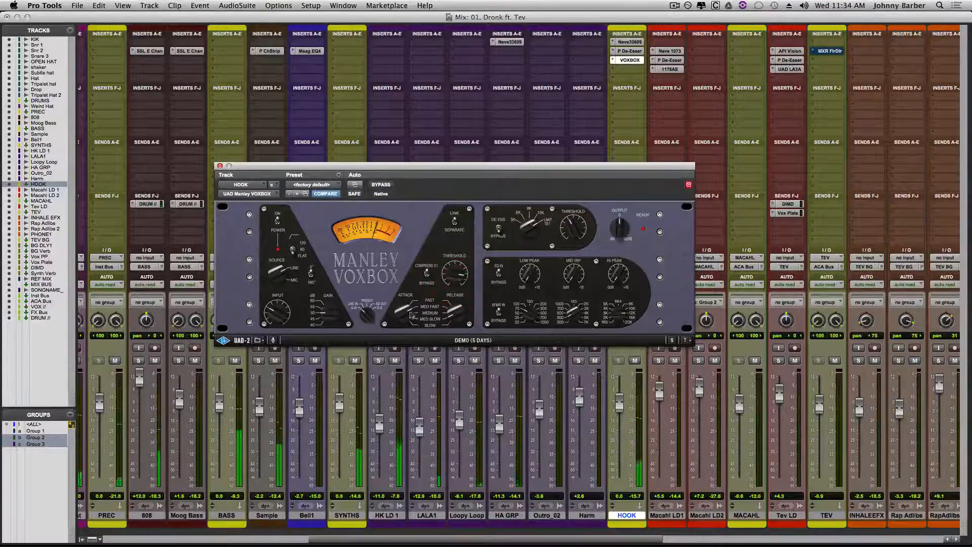
pyautogui.moveTo(400, 318)
pyautogui.mouseDown()
pyautogui.moveTo(413, 291)
pyautogui.moveTo(463, 302)
pyautogui.moveTo(471, 285)
pyautogui.moveTo(457, 273)
pyautogui.mouseUp()
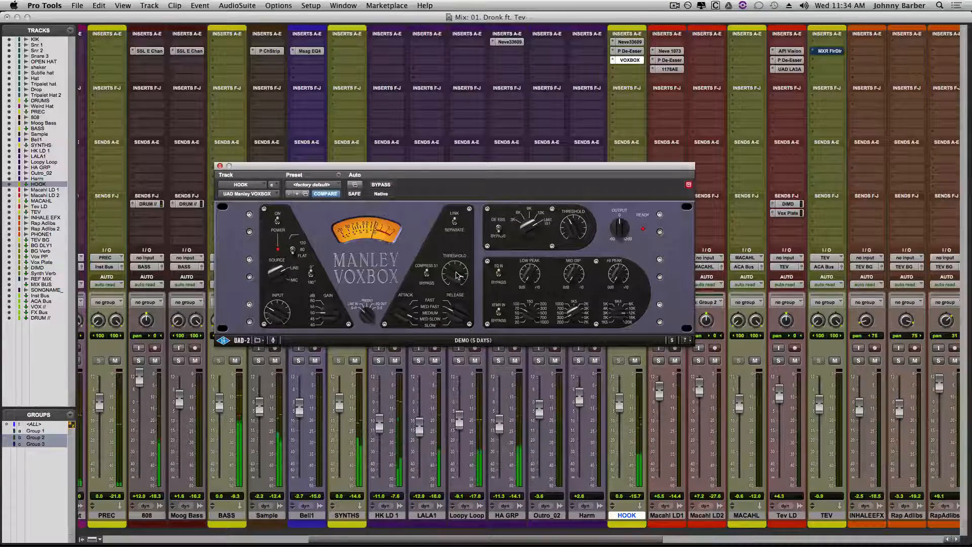
pyautogui.moveTo(455, 273); pyautogui.dragTo(456, 274)
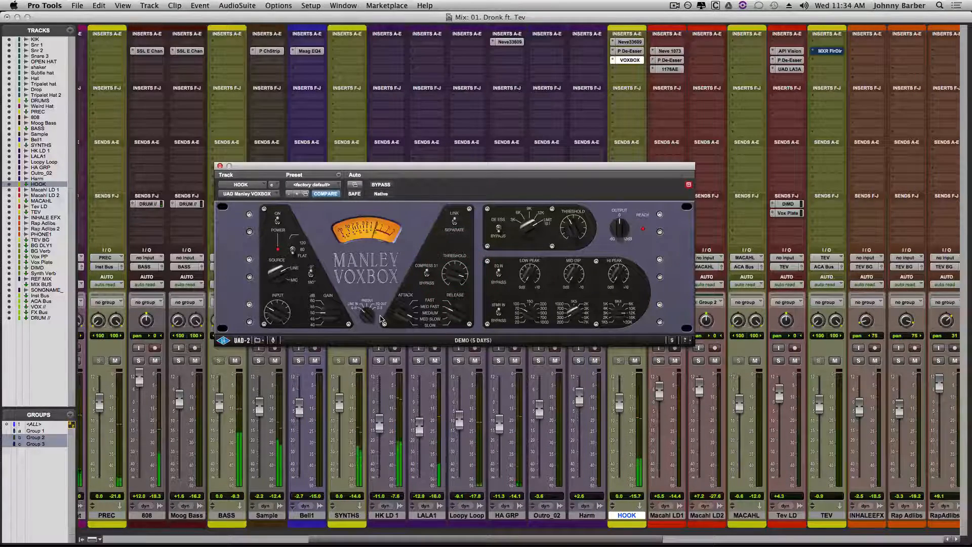
pyautogui.click(293, 251)
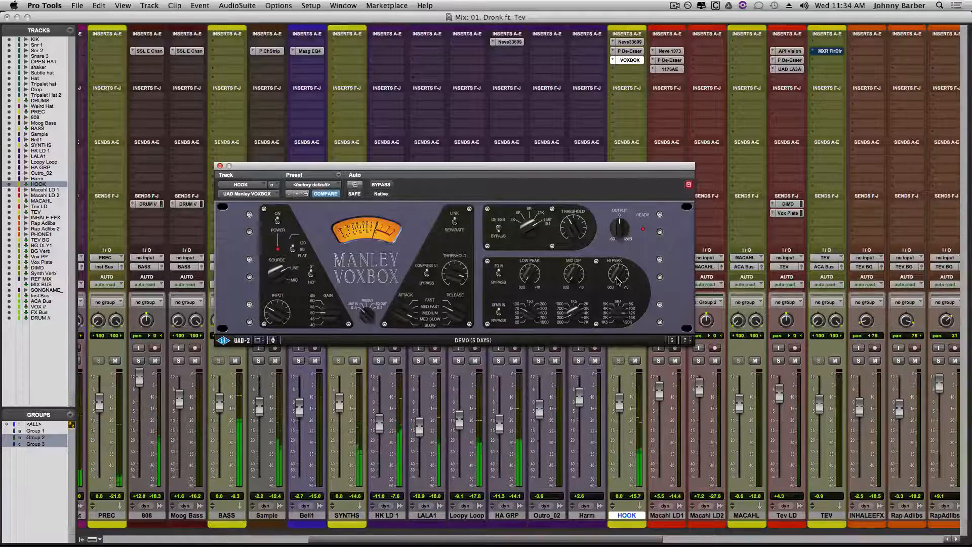
# - Boost the high peak band of HOOK's VOXBOX EQ and sweep its frequency while listening
pyautogui.click(621, 318)
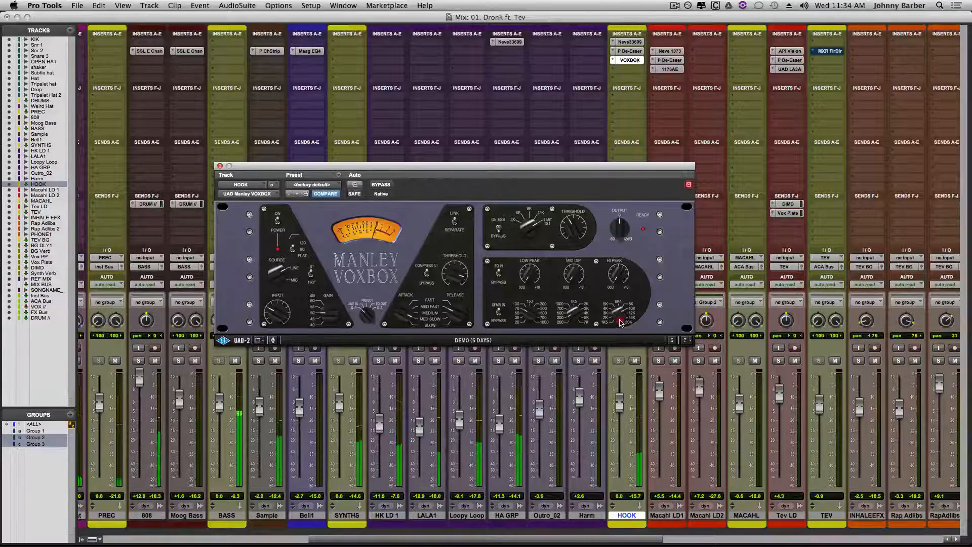
pyautogui.click(619, 274)
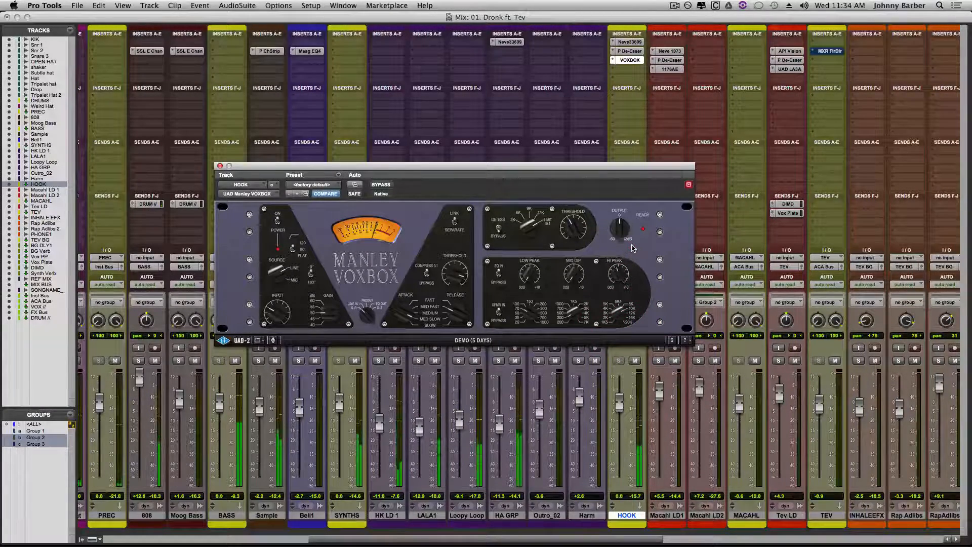
pyautogui.moveTo(637, 228); pyautogui.dragTo(632, 242)
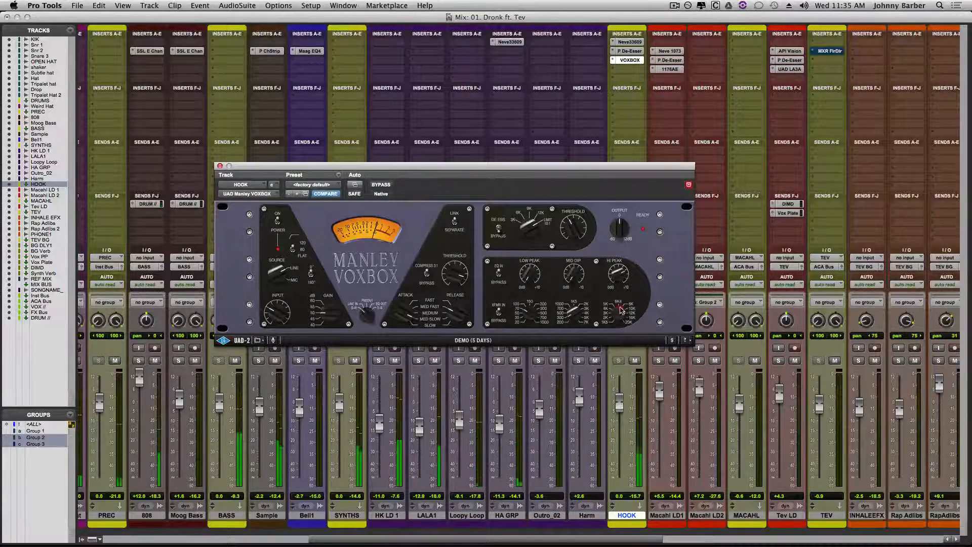
pyautogui.moveTo(618, 313)
pyautogui.mouseDown()
pyautogui.moveTo(618, 281)
pyautogui.moveTo(617, 326)
pyautogui.mouseUp()
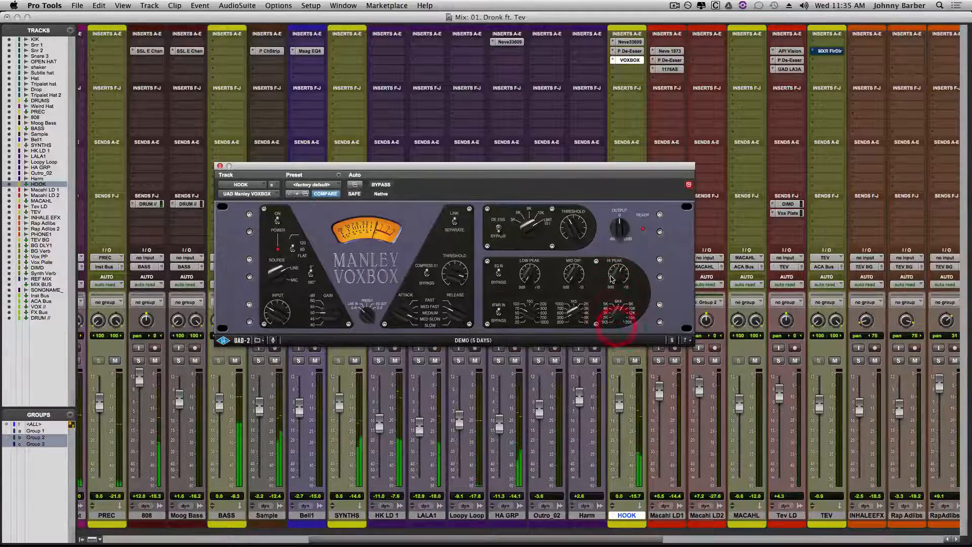
pyautogui.moveTo(617, 277); pyautogui.dragTo(632, 221)
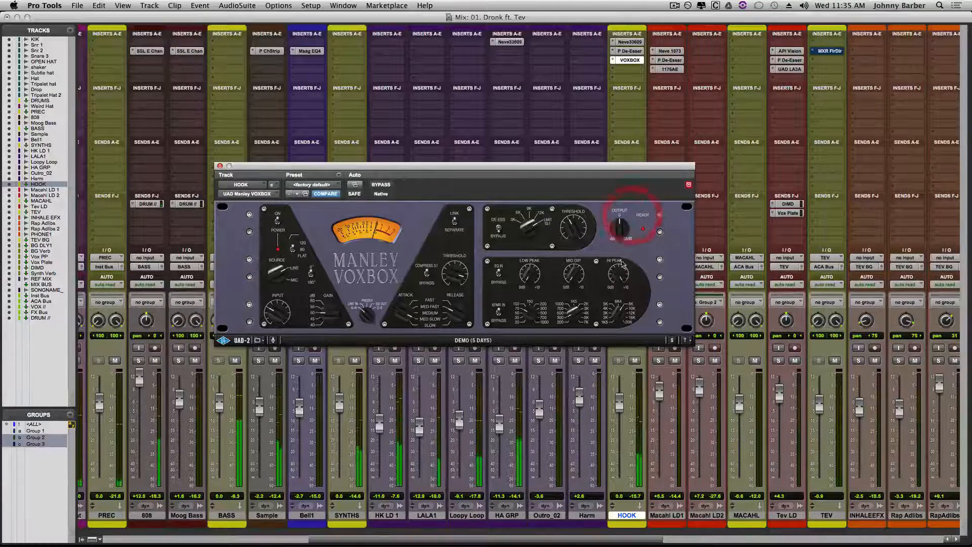
pyautogui.moveTo(616, 273); pyautogui.dragTo(620, 314)
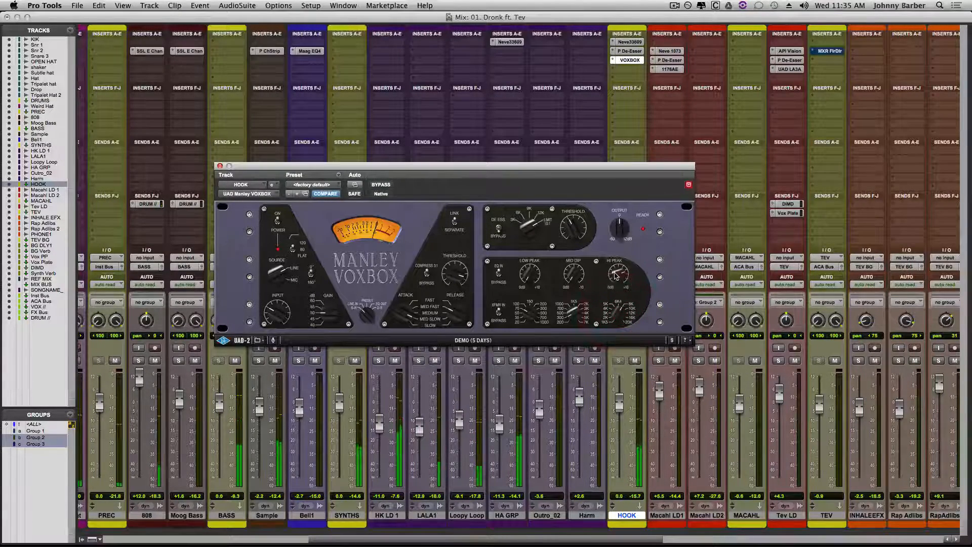
# - Sweep the mid dip frequency of HOOK's VOXBOX EQ to find the range to cut
pyautogui.moveTo(575, 314); pyautogui.dragTo(581, 308)
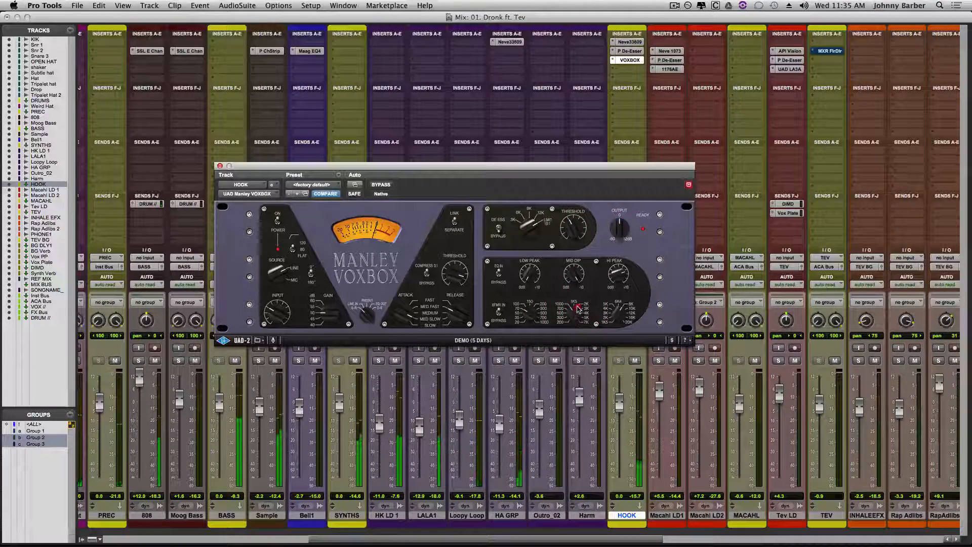
pyautogui.moveTo(574, 321); pyautogui.dragTo(578, 310)
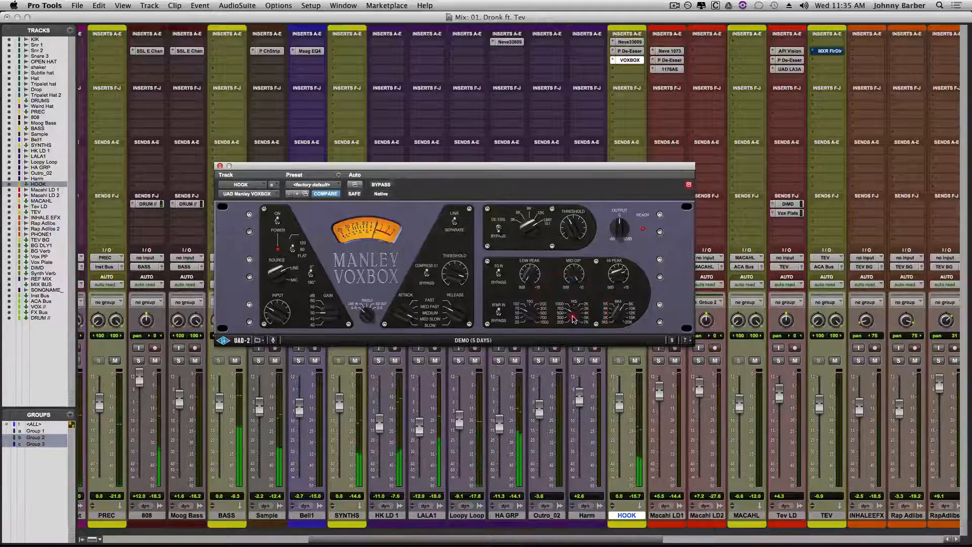
pyautogui.click(574, 319)
pyautogui.moveTo(574, 319)
pyautogui.mouseDown()
pyautogui.moveTo(573, 291)
pyautogui.moveTo(574, 331)
pyautogui.mouseUp()
pyautogui.click(576, 314)
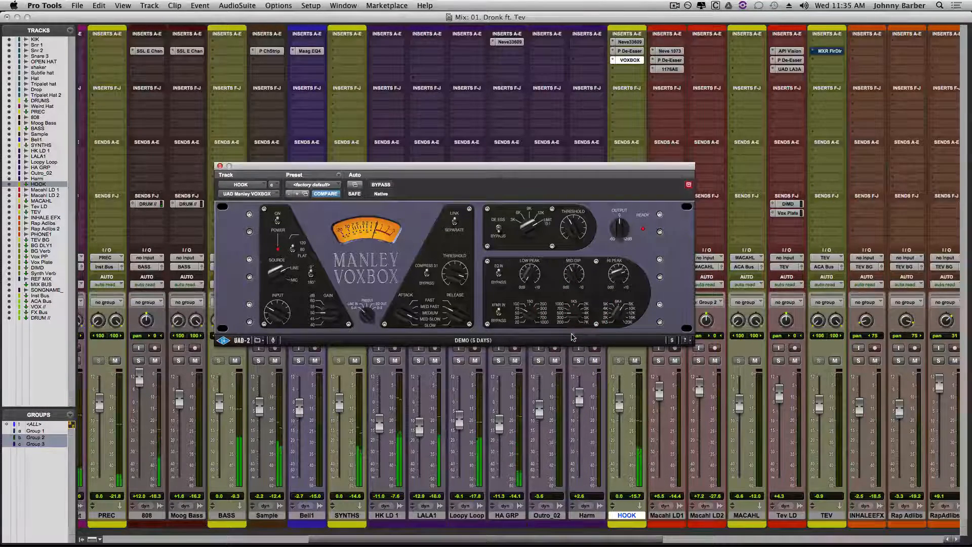
# - Adjust the VOXBOX EQ's low peak band on HOOK and raise the plug-in's output slightly
pyautogui.moveTo(570, 338)
pyautogui.mouseDown()
pyautogui.moveTo(531, 314)
pyautogui.moveTo(541, 297)
pyautogui.mouseUp()
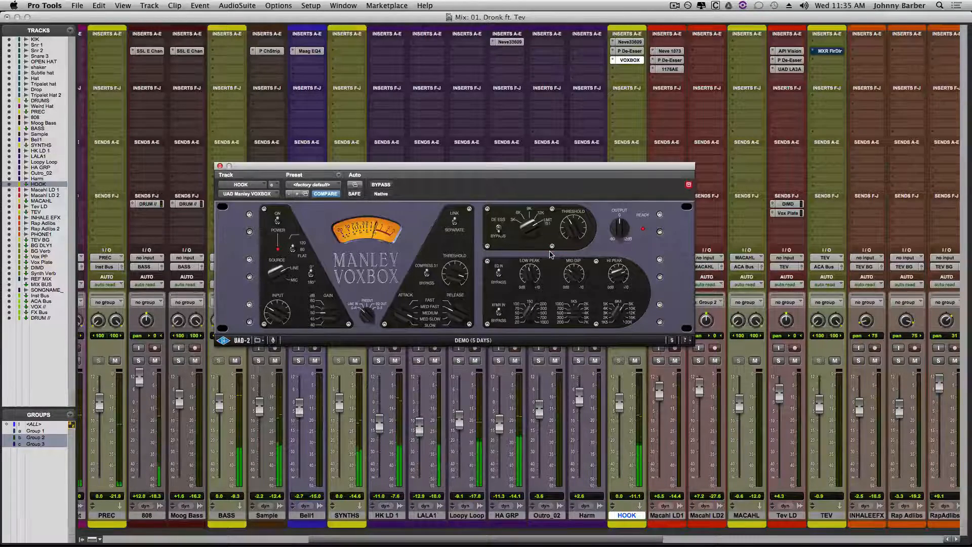
pyautogui.click(530, 279)
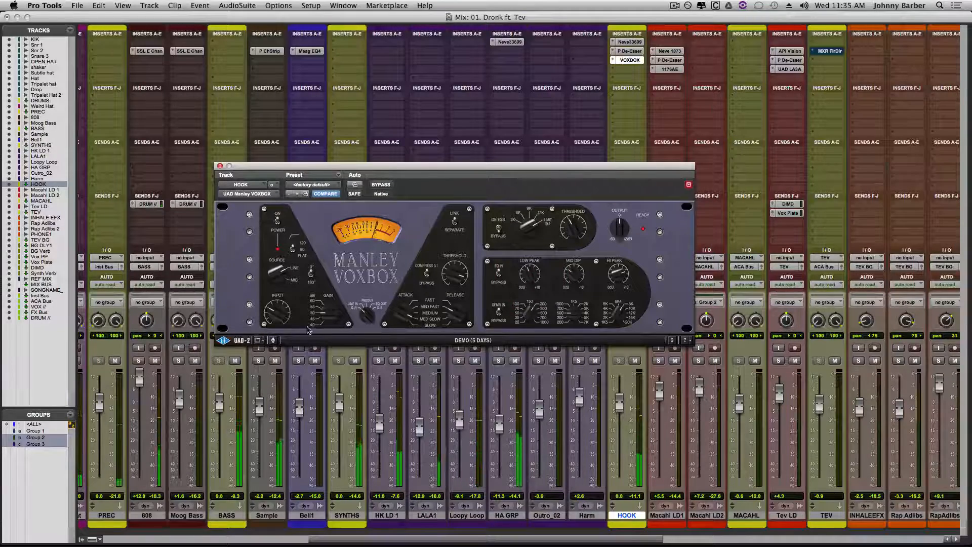
pyautogui.click(620, 228)
pyautogui.click(621, 227)
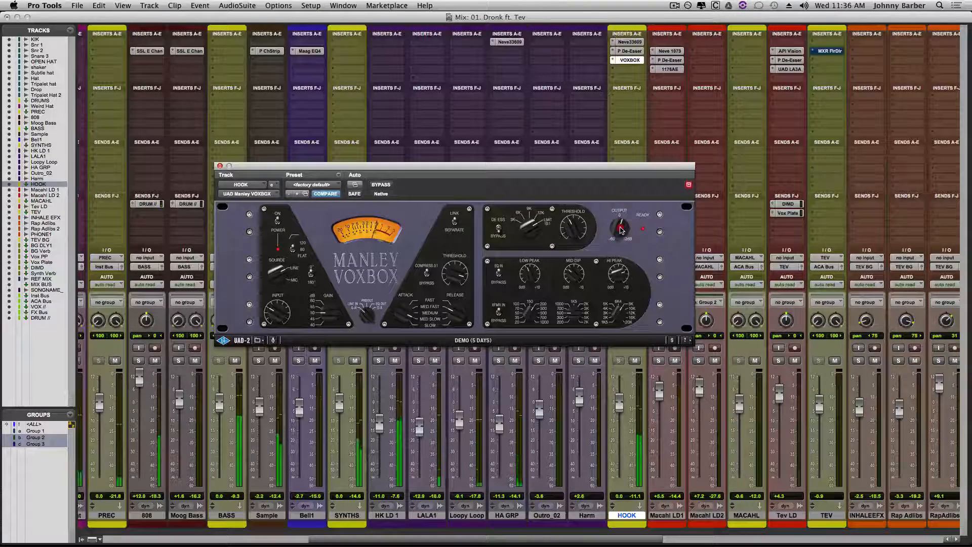
# - Fine-tune the VOXBOX EQ's low peak frequency and gain, and readjust its high peak gain
pyautogui.click(531, 315)
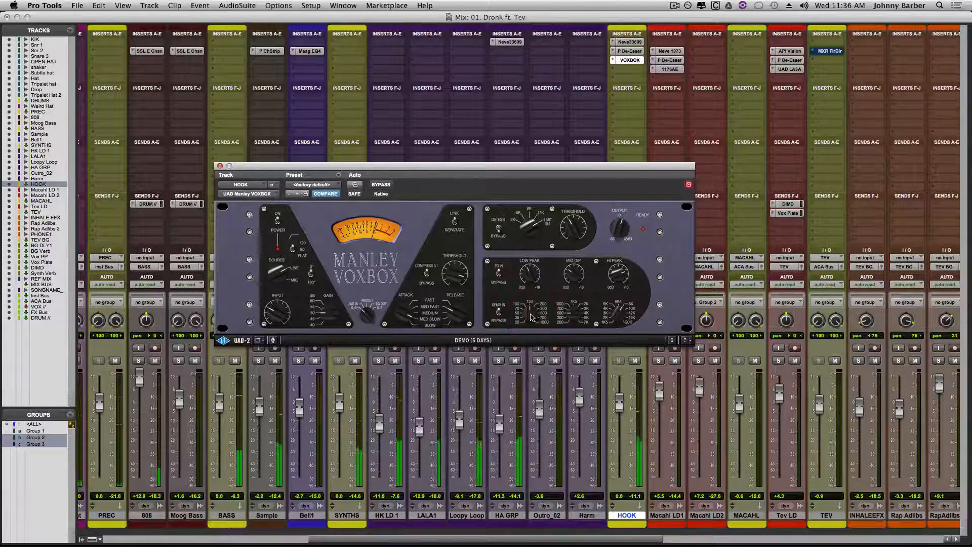
pyautogui.click(529, 277)
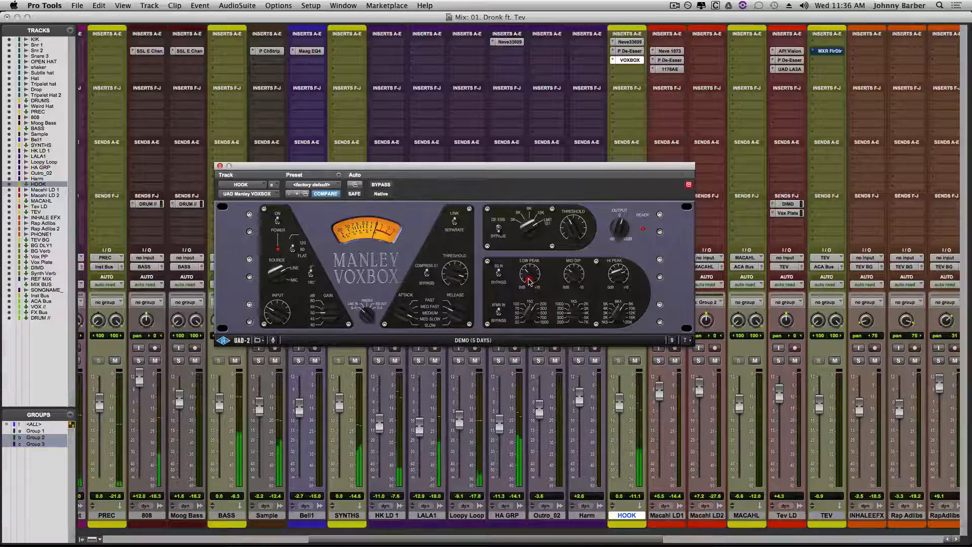
pyautogui.click(529, 283)
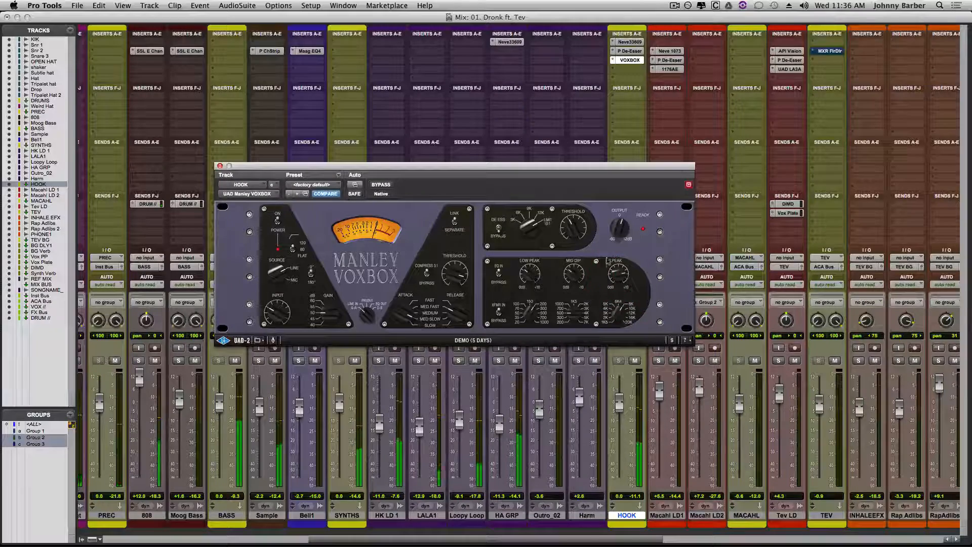
pyautogui.click(619, 279)
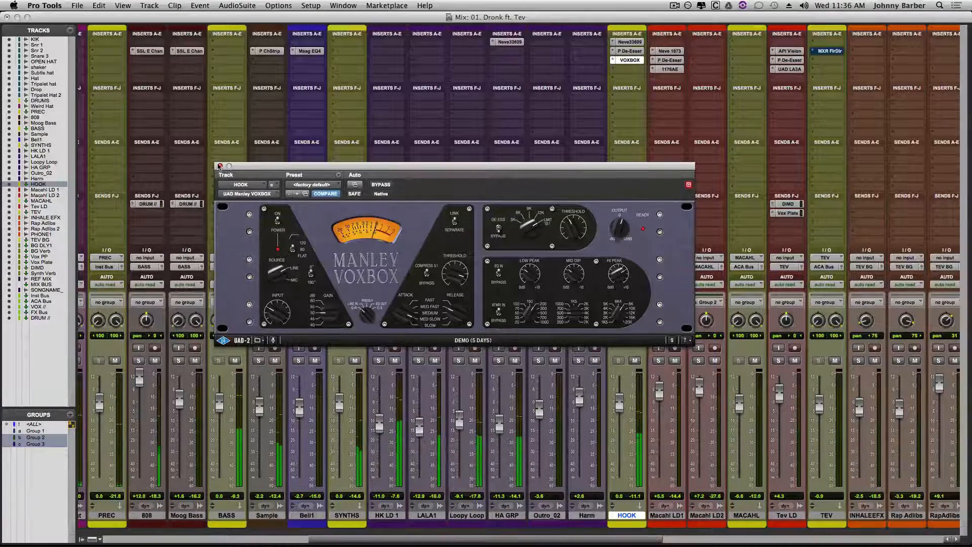
# - Close HOOK's VOXBOX and add a send from HOOK to the Vox Plate track at about -31.4 dB
pyautogui.click(456, 277)
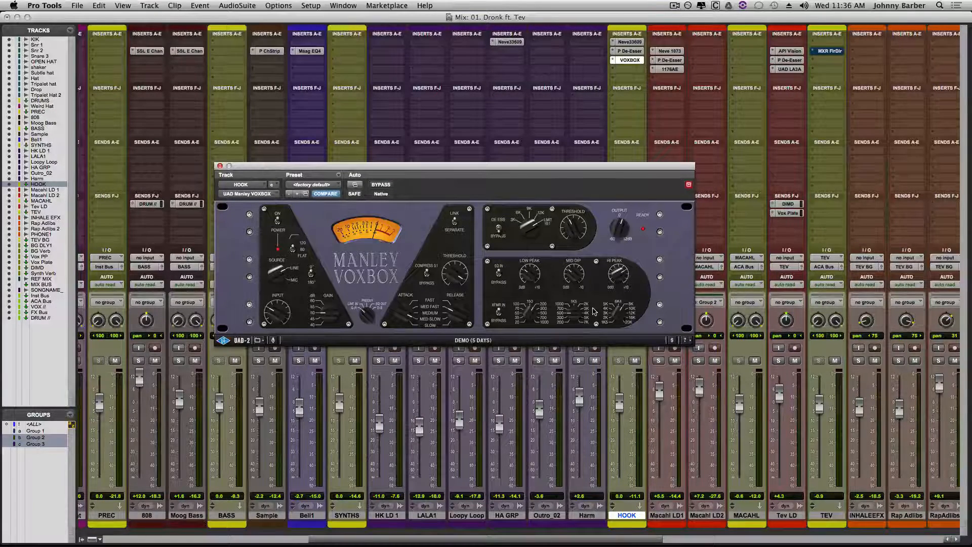
pyautogui.click(219, 168)
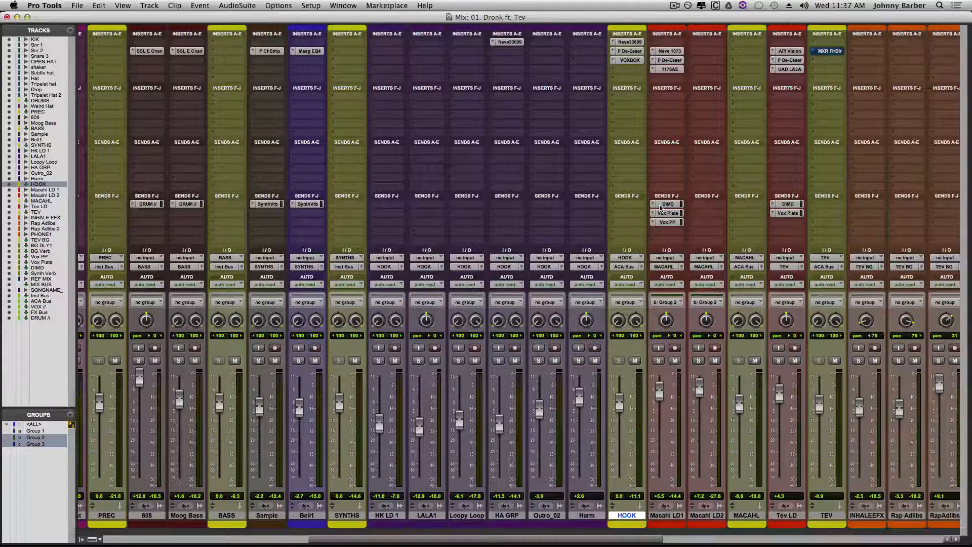
pyautogui.click(627, 205)
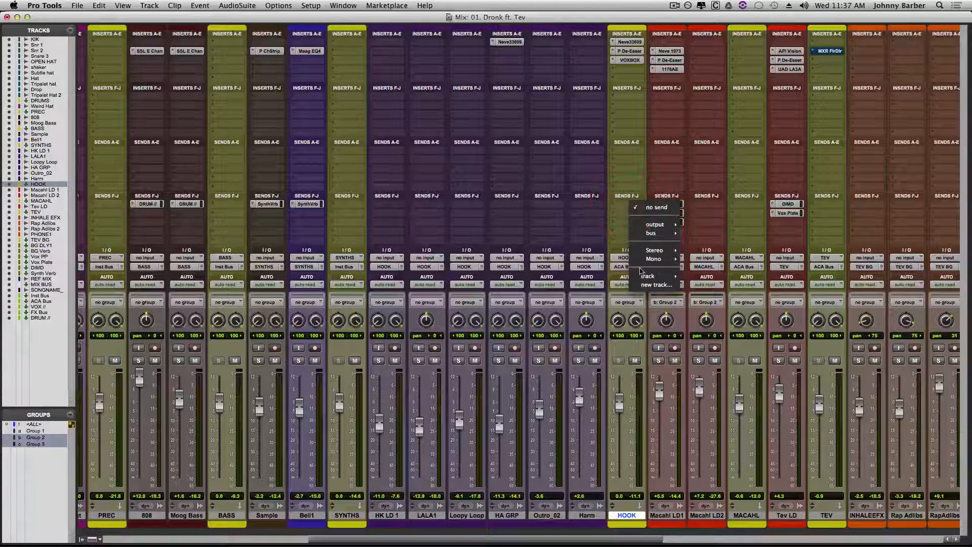
pyautogui.moveTo(651, 276)
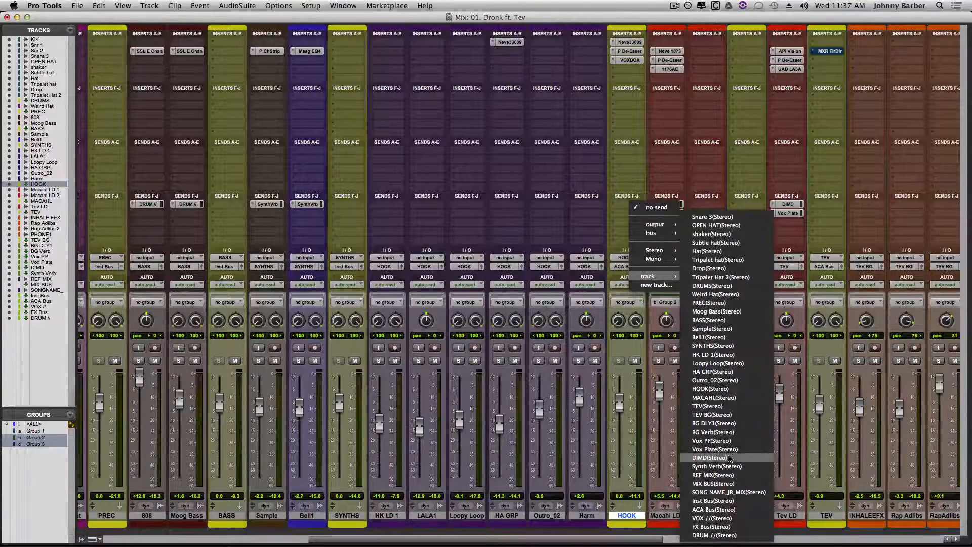
pyautogui.click(728, 449)
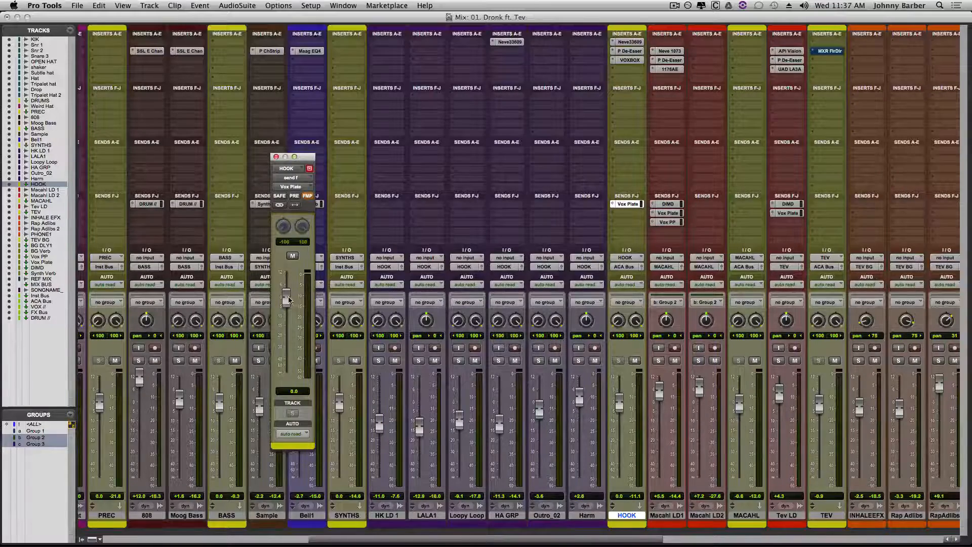
pyautogui.moveTo(286, 300); pyautogui.dragTo(283, 352)
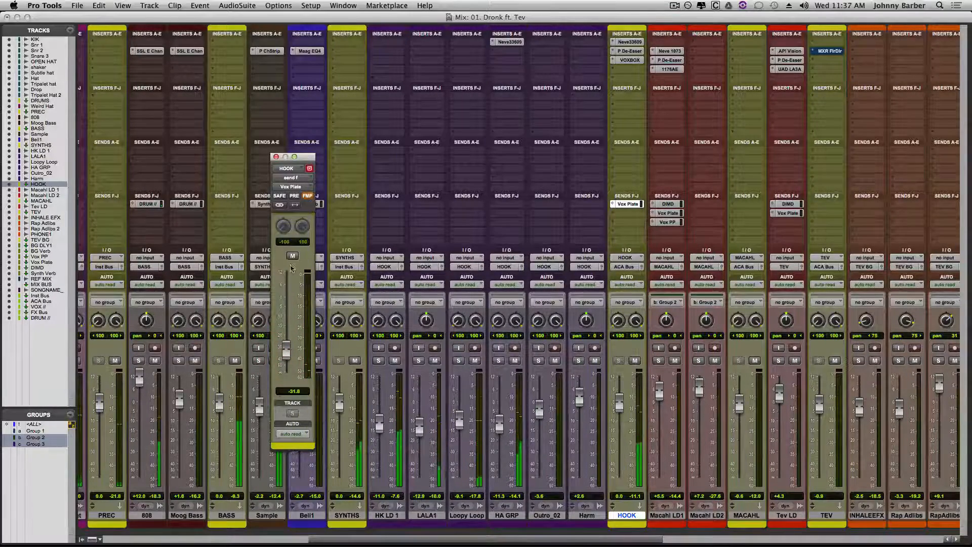
pyautogui.moveTo(286, 354); pyautogui.dragTo(288, 351)
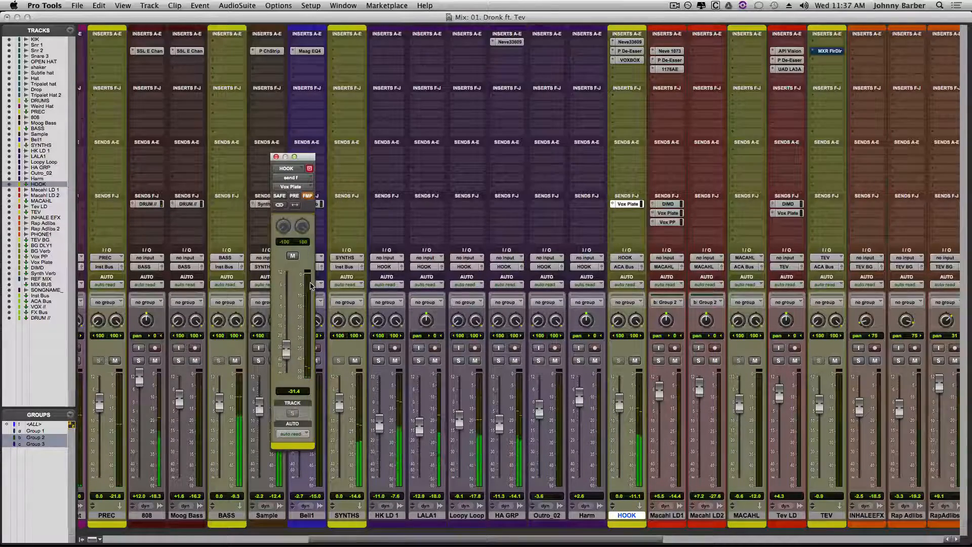
pyautogui.click(276, 156)
# - Play from bar 27, just ahead of the c1 marker, and lower HOOK's Vox Plate send to about -33.1 dB
pyautogui.press('super+equal')
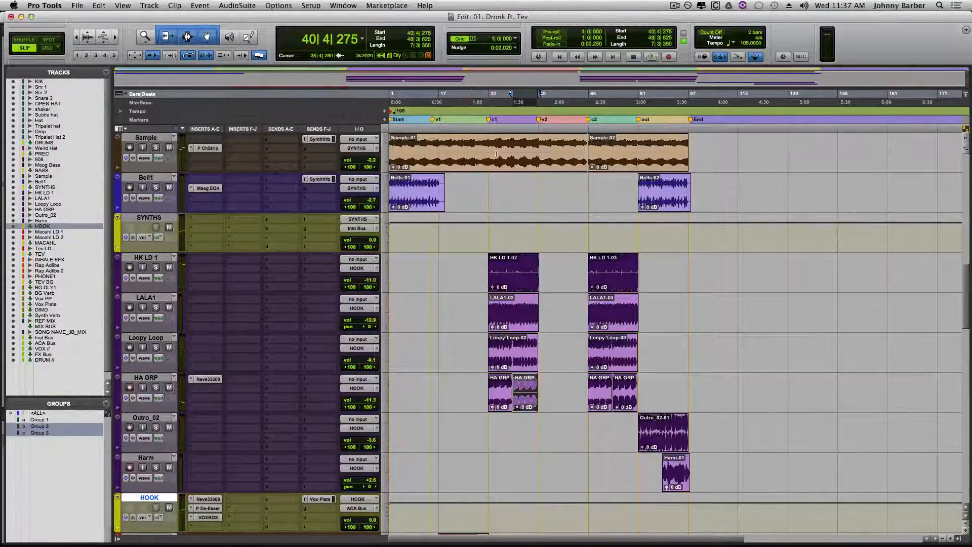
pyautogui.click(472, 119)
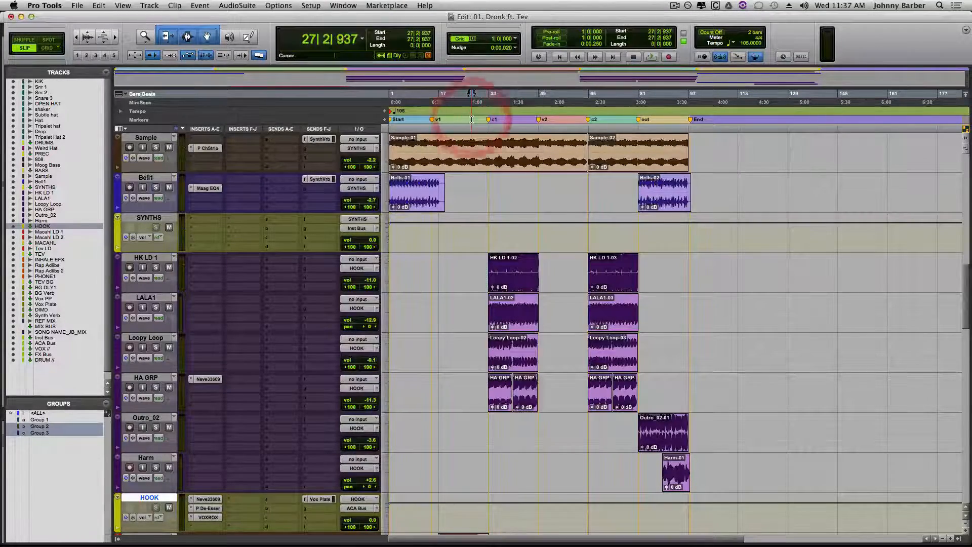
pyautogui.press('space')
pyautogui.press('super+equal')
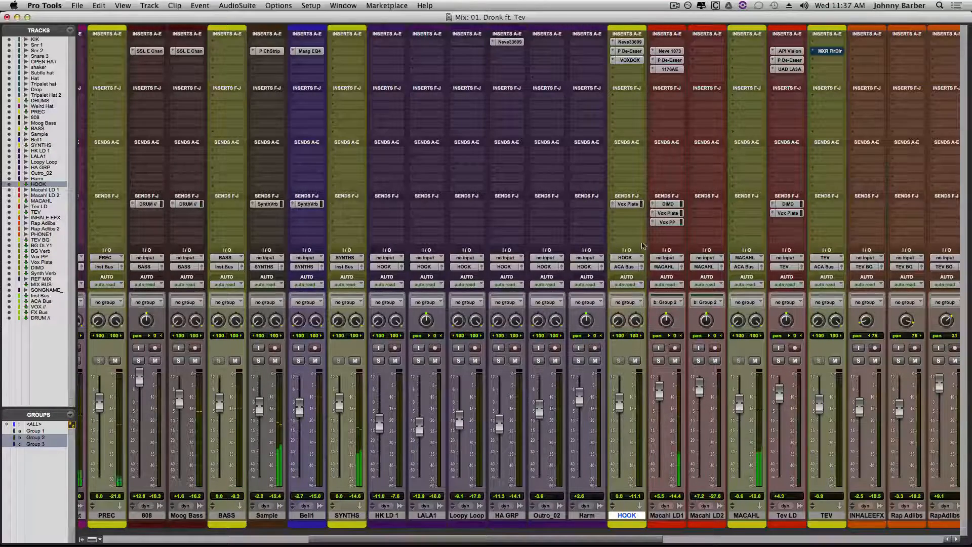
pyautogui.click(628, 204)
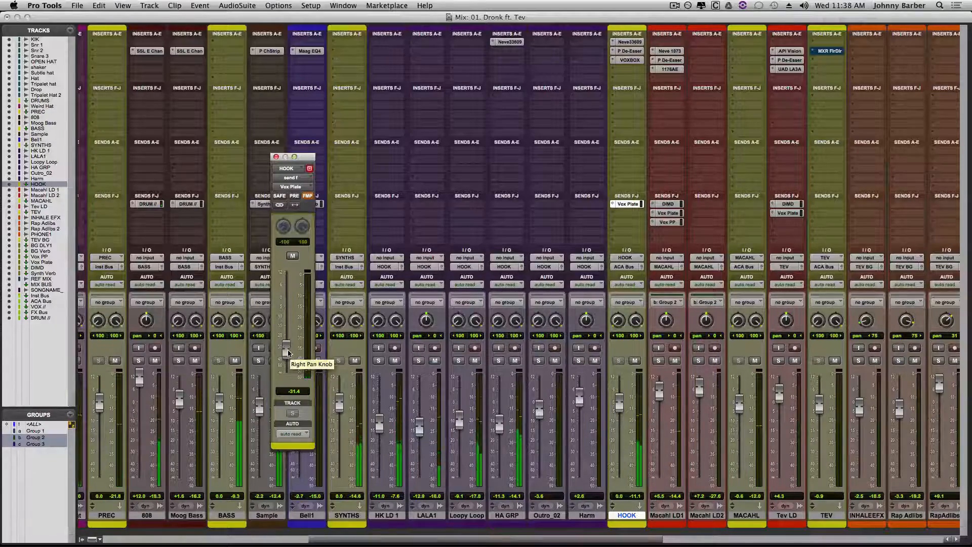
pyautogui.moveTo(287, 352); pyautogui.dragTo(285, 356)
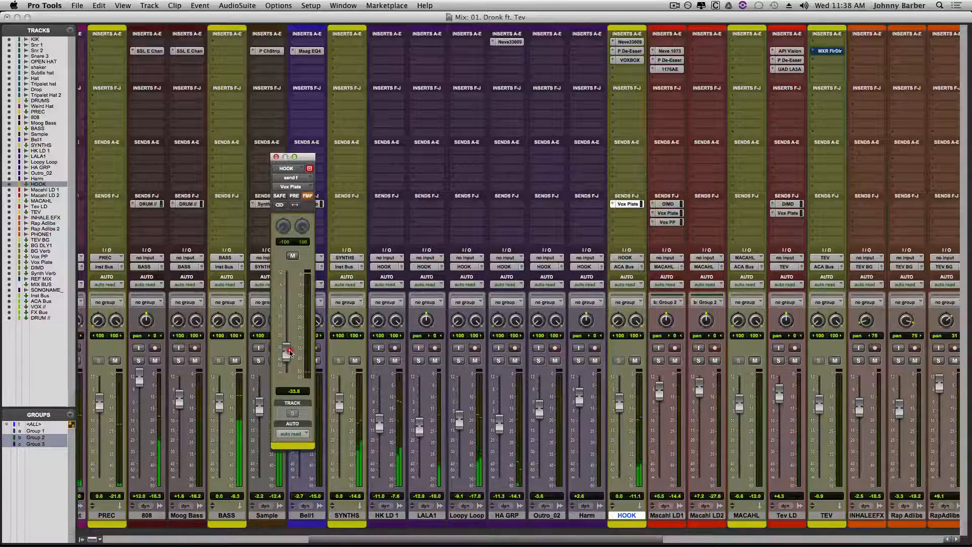
pyautogui.moveTo(293, 353); pyautogui.dragTo(292, 352)
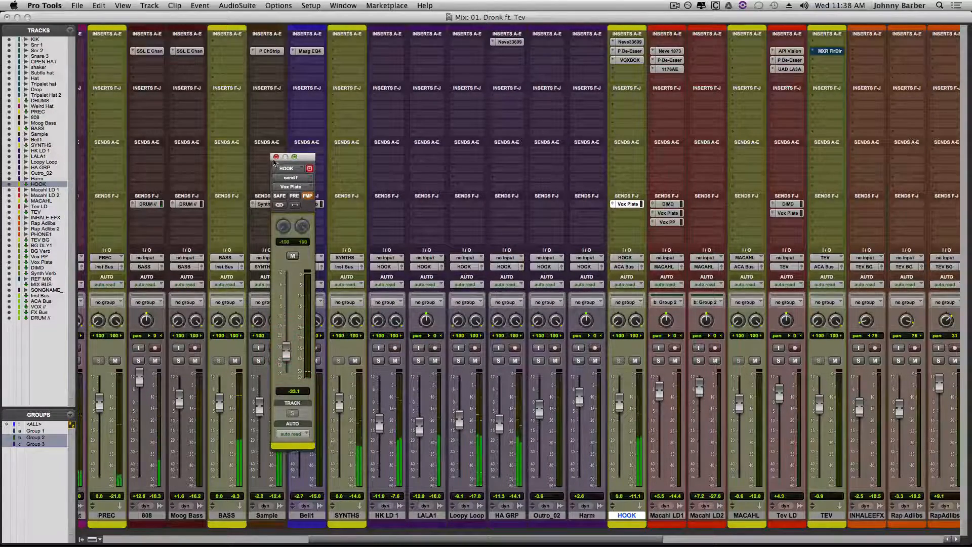
pyautogui.click(276, 157)
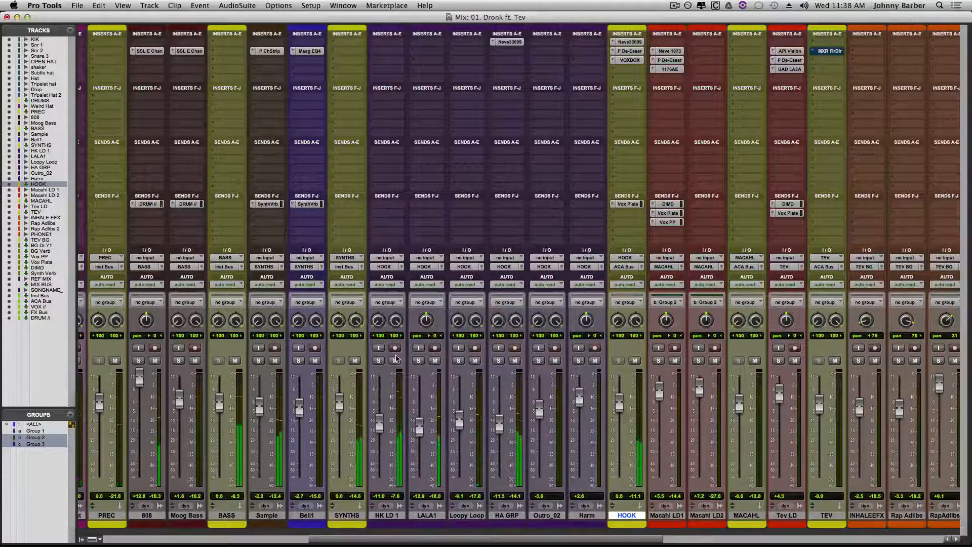
# - Audition HK LD 1 in solo, unsolo it, and add a send from HK LD 1 to the Vox PP track
pyautogui.click(379, 361)
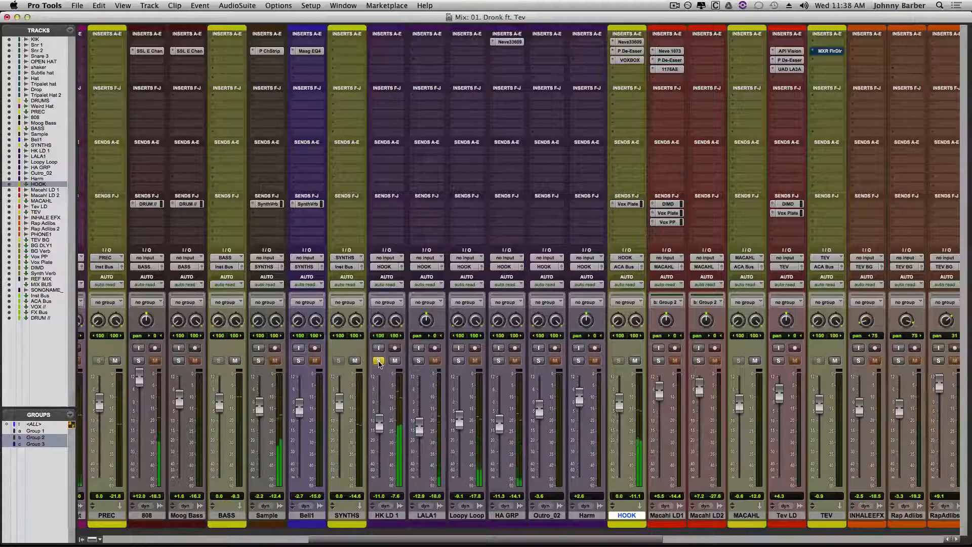
pyautogui.click(378, 360)
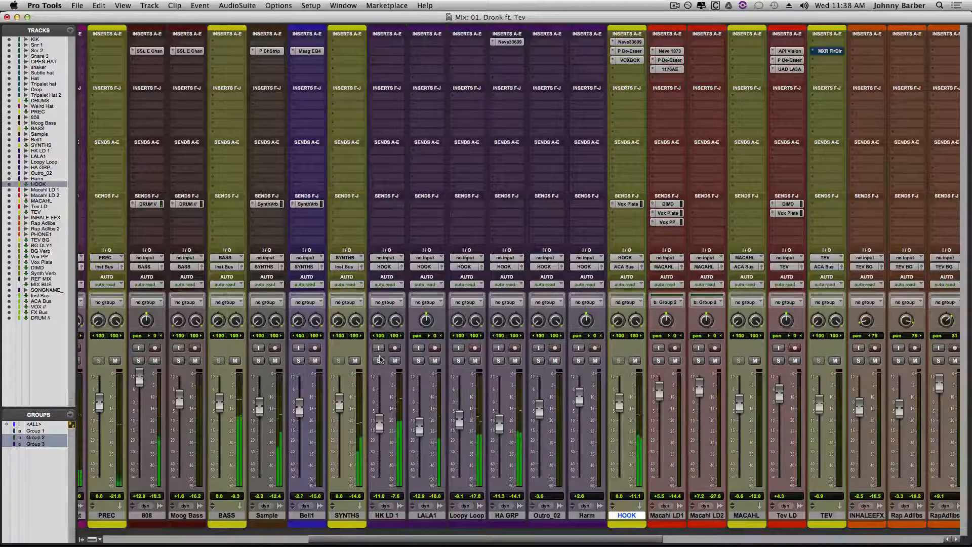
pyautogui.click(384, 214)
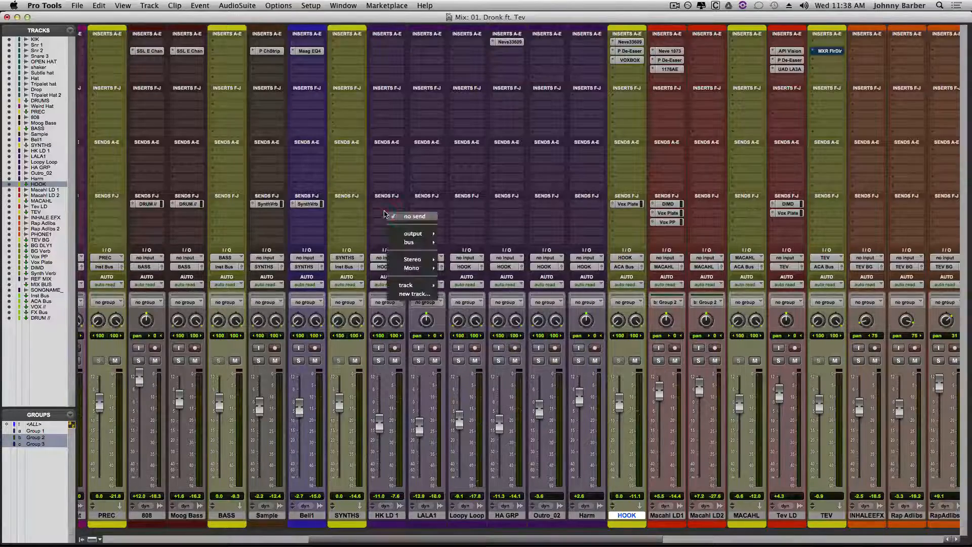
pyautogui.moveTo(416, 286)
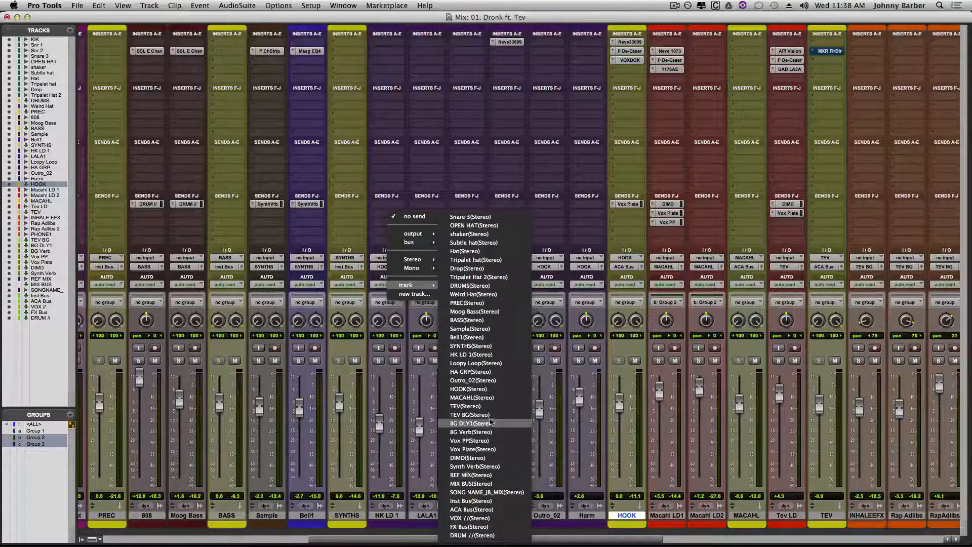
pyautogui.click(469, 441)
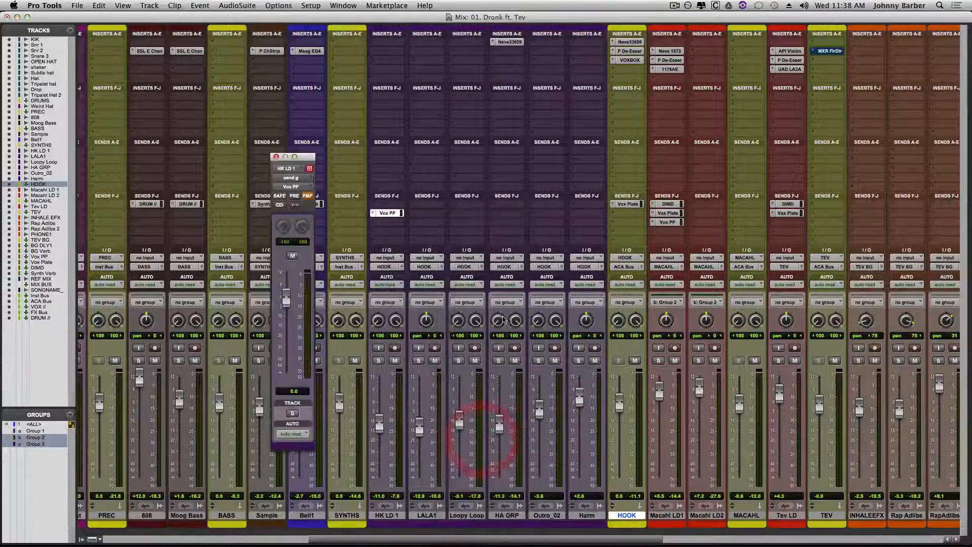
# - Pull HK LD 1's Vox PP send down to silence, raise it to an audible level during playback, and close its fader window
pyautogui.moveTo(285, 301); pyautogui.dragTo(287, 366)
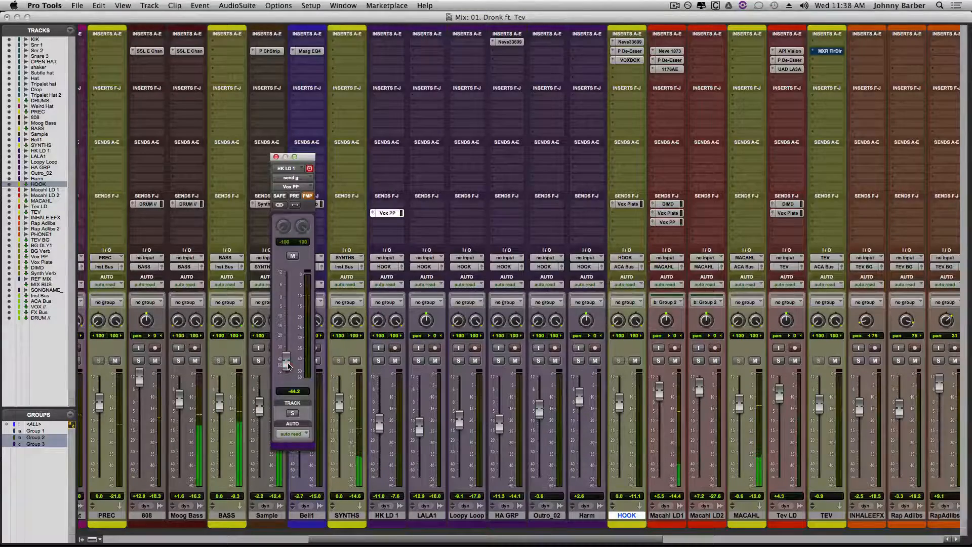
pyautogui.moveTo(288, 366); pyautogui.dragTo(290, 396)
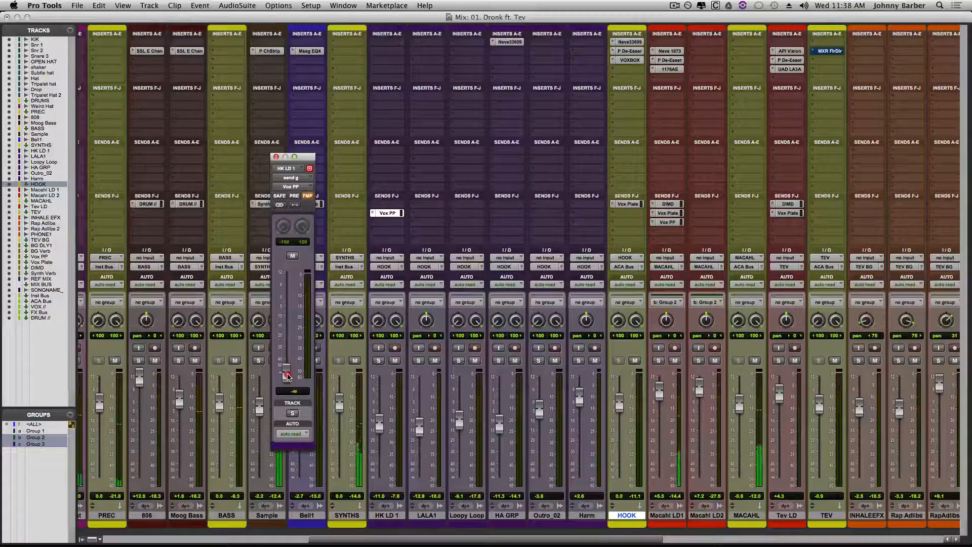
pyautogui.moveTo(287, 375); pyautogui.dragTo(285, 319)
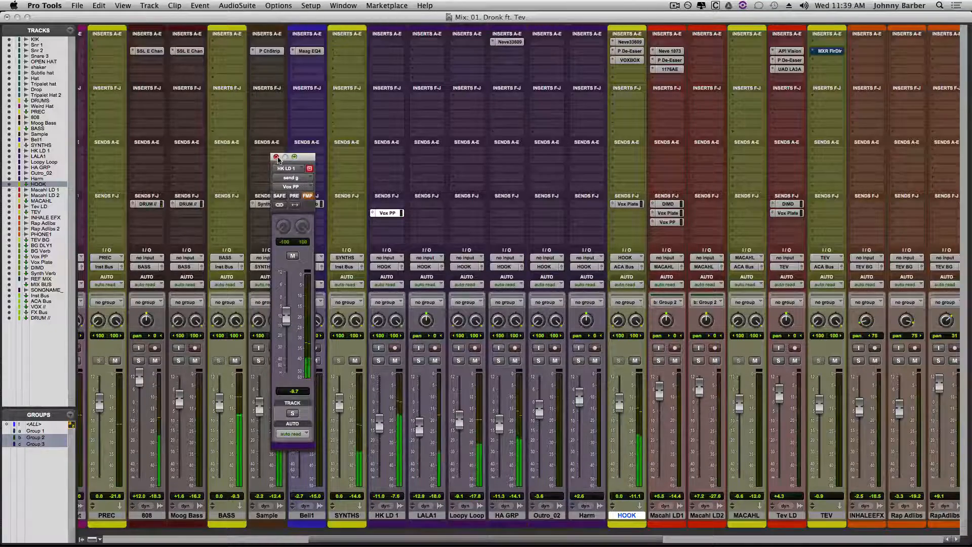
pyautogui.moveTo(287, 318); pyautogui.dragTo(287, 330)
pyautogui.click(276, 157)
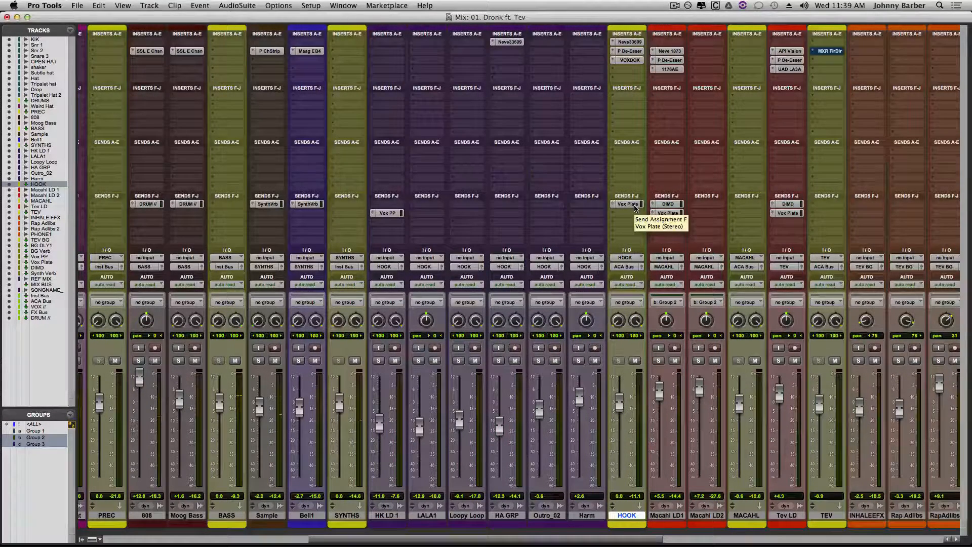
# - Copy HOOK's Vox Plate send onto HA GRP and play from the middle of the c1 section with the copied send's fader open
pyautogui.moveTo(635, 207); pyautogui.dragTo(505, 204)
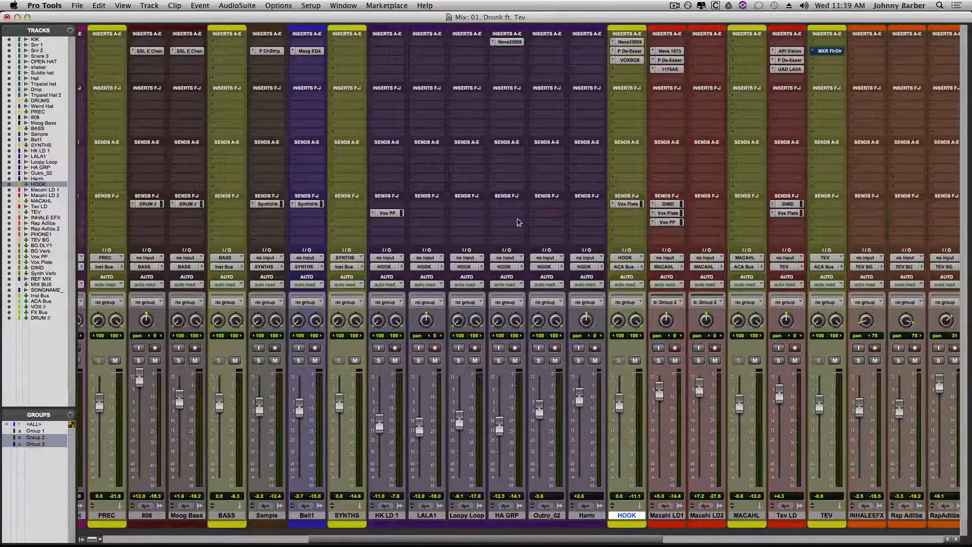
pyautogui.click(507, 204)
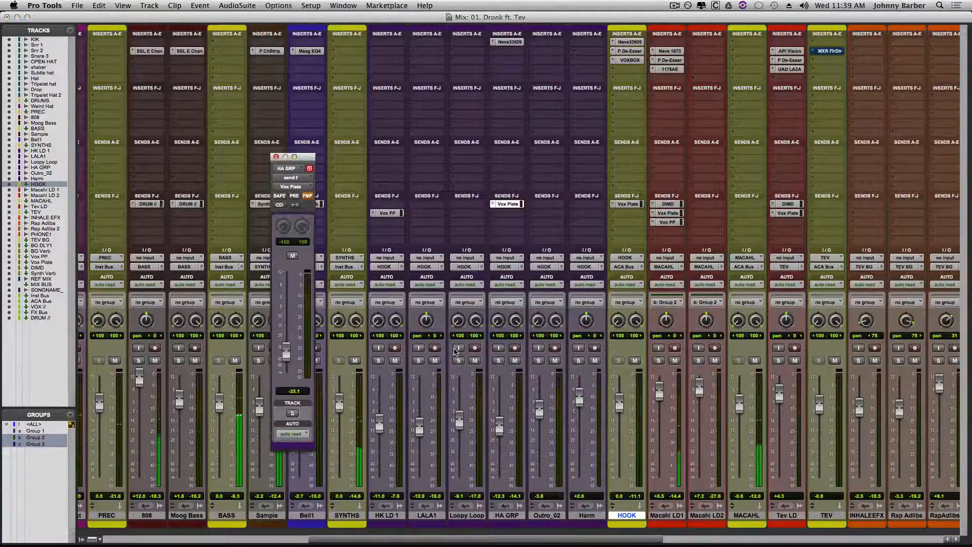
pyautogui.press('super+equal')
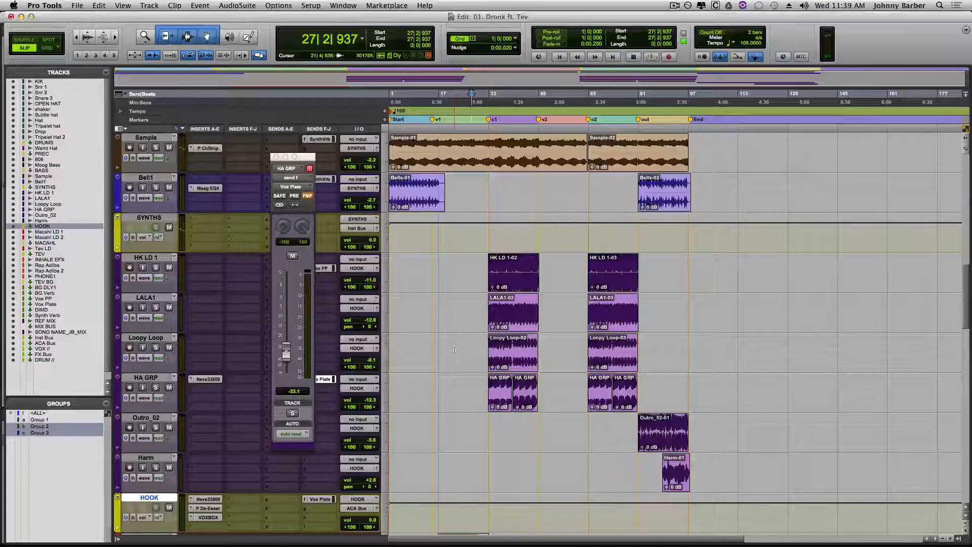
pyautogui.click(513, 279)
pyautogui.press('super+equal')
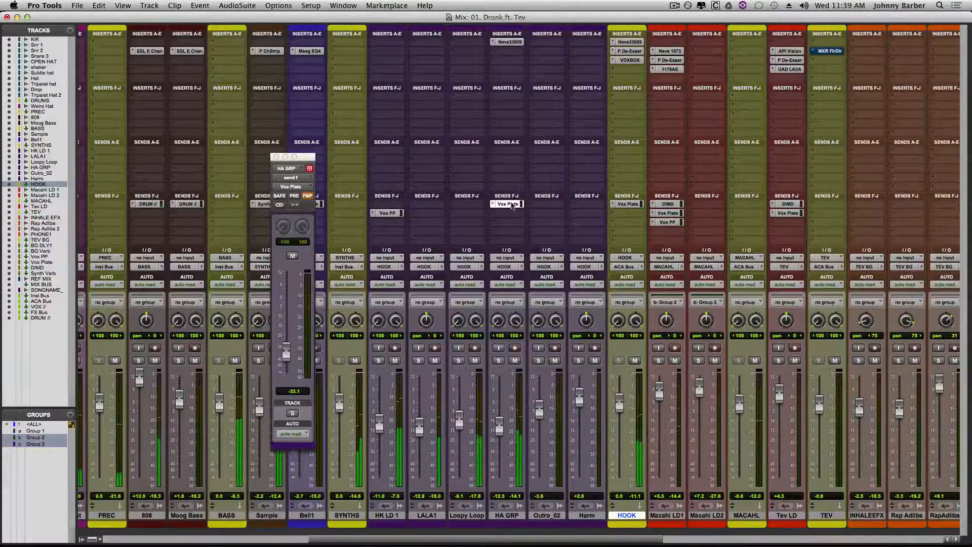
pyautogui.click(507, 204)
pyautogui.click(507, 204)
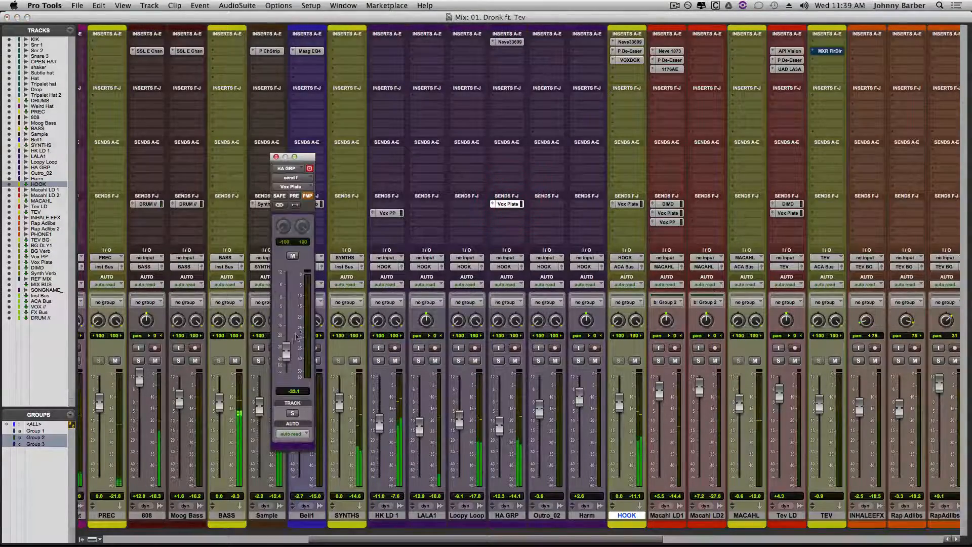
# - Solo HA GRP briefly to judge the reverb, and adjust its Vox Plate send to about -26.8 dB
pyautogui.click(499, 361)
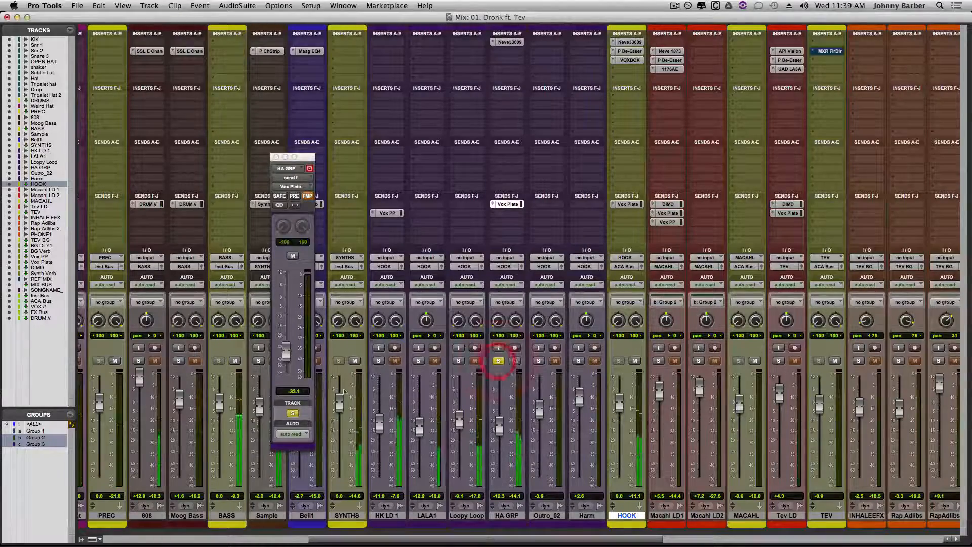
pyautogui.moveTo(285, 351); pyautogui.dragTo(285, 334)
pyautogui.click(498, 361)
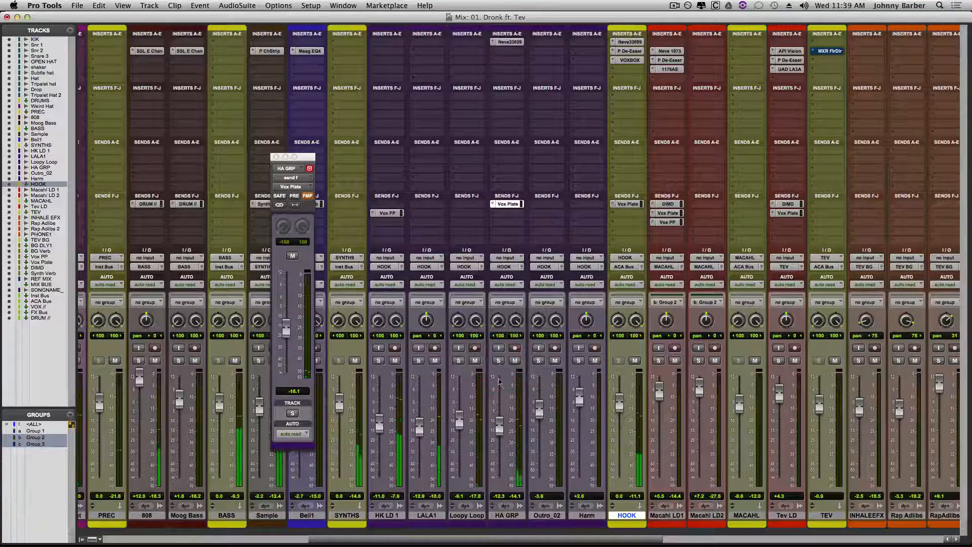
pyautogui.click(499, 430)
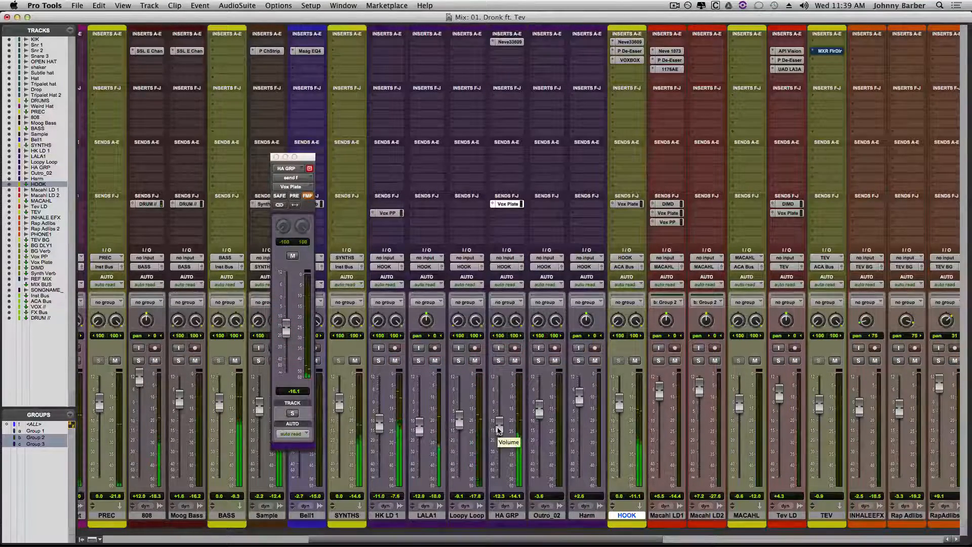
pyautogui.click(285, 333)
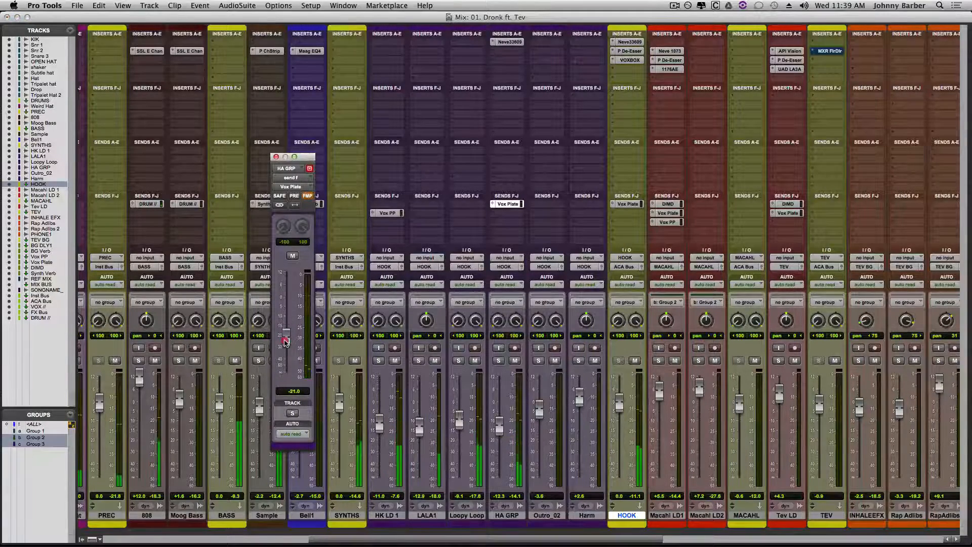
pyautogui.moveTo(285, 343); pyautogui.dragTo(285, 348)
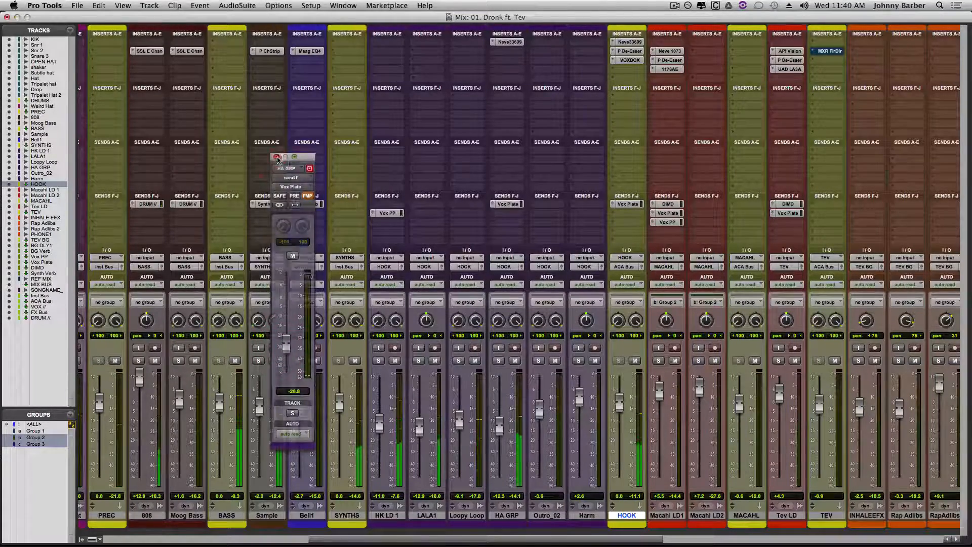
pyautogui.click(276, 157)
# - Reopen HA GRP's Vox Plate send, lower its level slightly further, and close it
pyautogui.hscroll(1, 434, 169)
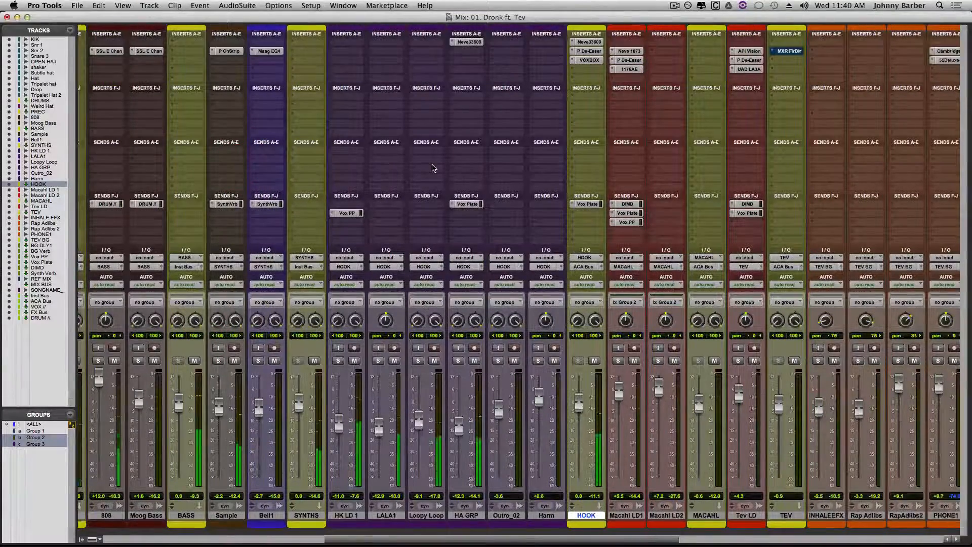
pyautogui.click(467, 204)
pyautogui.moveTo(286, 344); pyautogui.dragTo(286, 350)
pyautogui.click(276, 157)
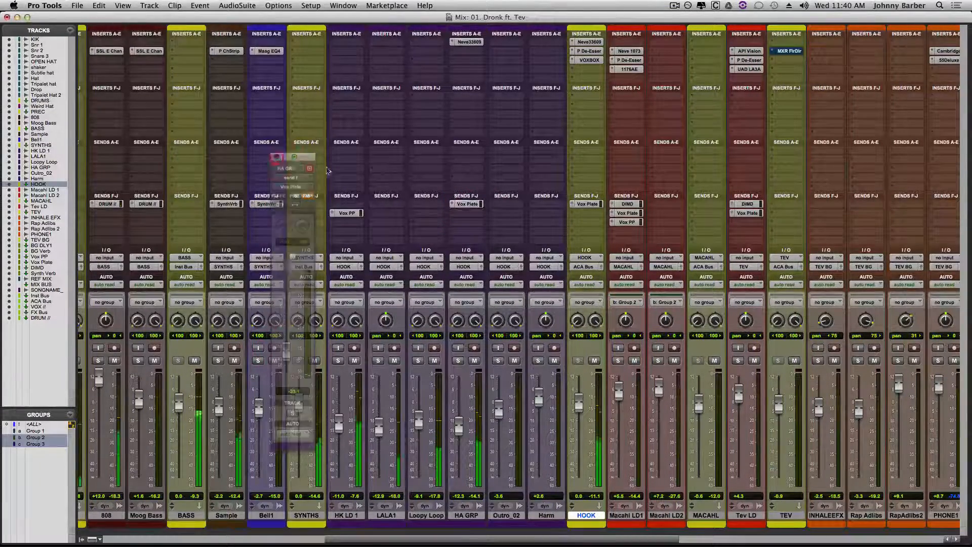
# - Place the playback position just before the out marker in the Edit window, then return to the Mix window
pyautogui.hscroll(2, 594, 196)
pyautogui.hscroll(5, 593, 197)
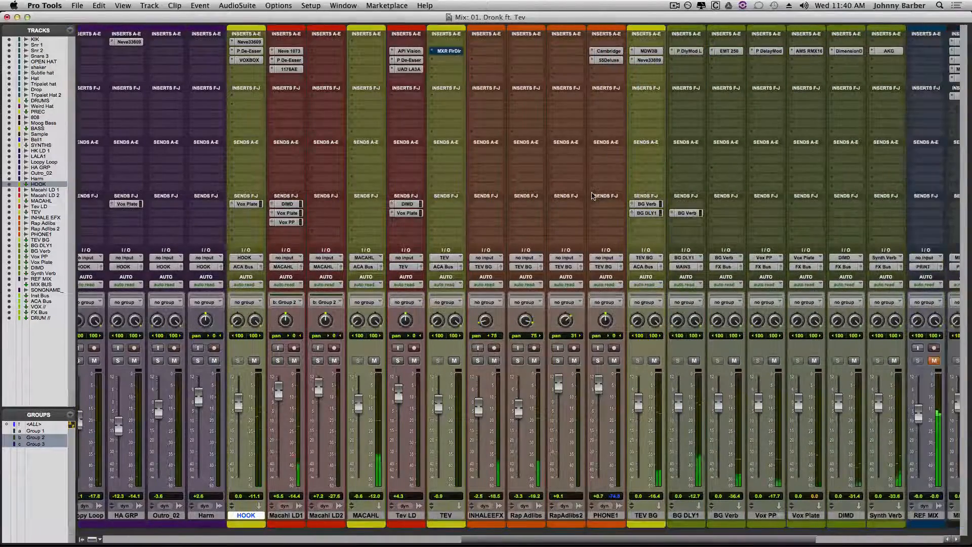
pyautogui.press('super+equal')
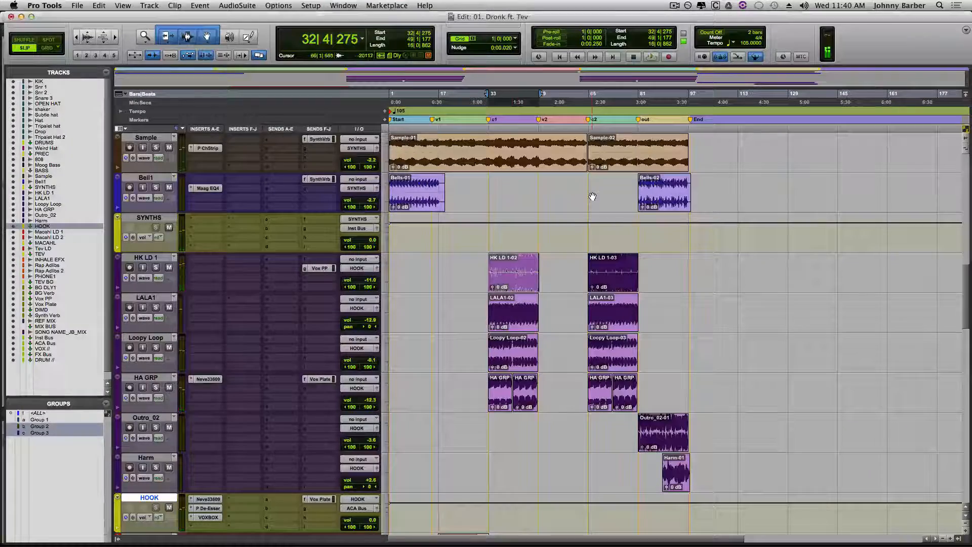
pyautogui.click(635, 426)
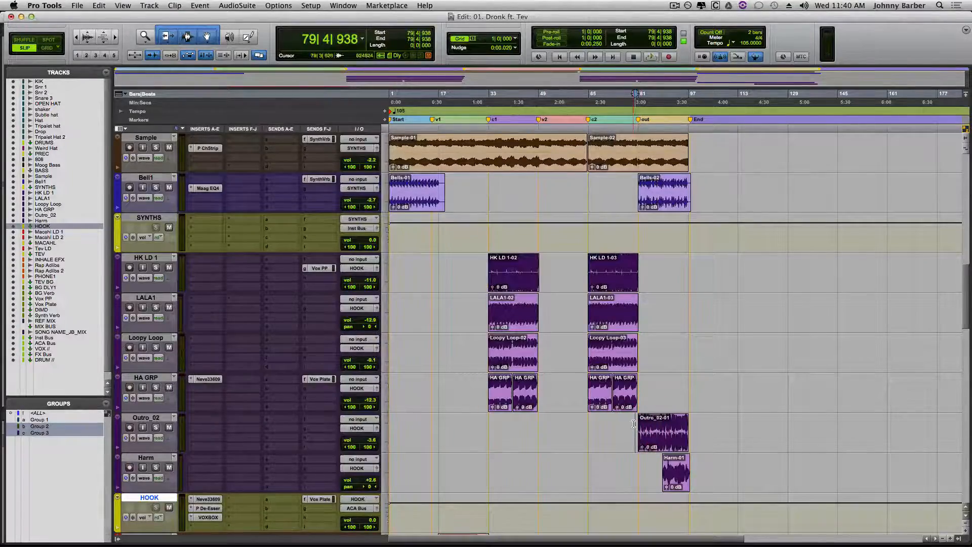
pyautogui.click(634, 423)
pyautogui.press('super+equal')
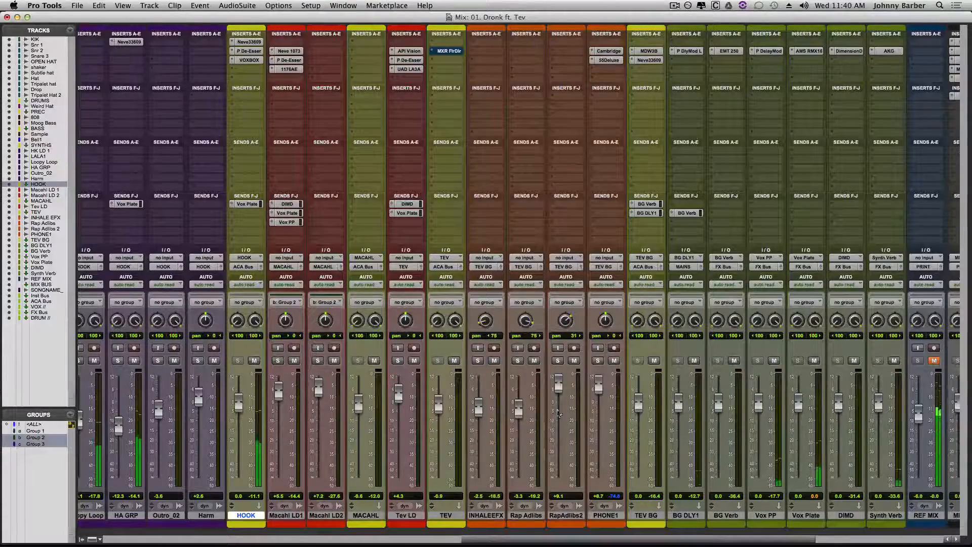
# - Raise the Outro_02 fader to -2.0 dB and the HOOK bus fader to +0.9 dB during playback
pyautogui.hscroll(-5, 496, 400)
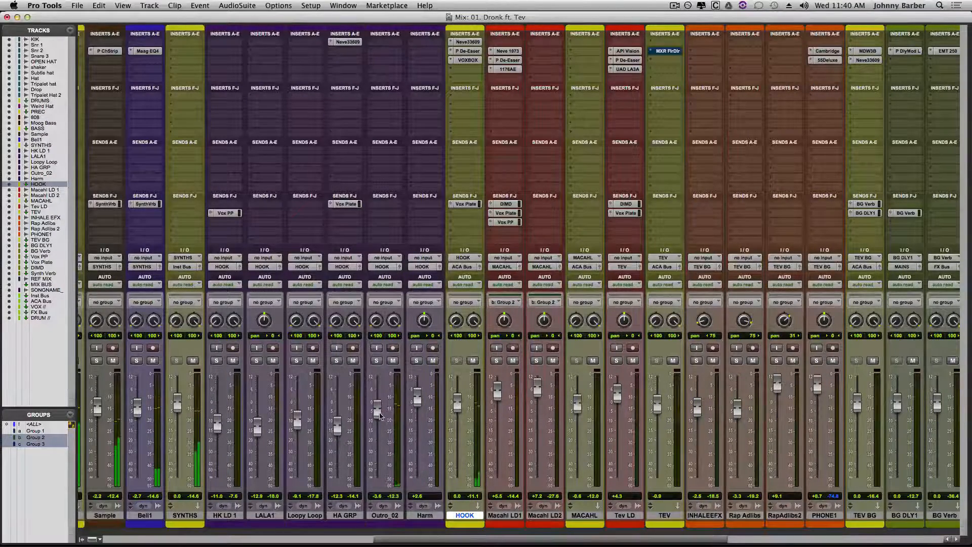
pyautogui.moveTo(380, 417); pyautogui.dragTo(380, 409)
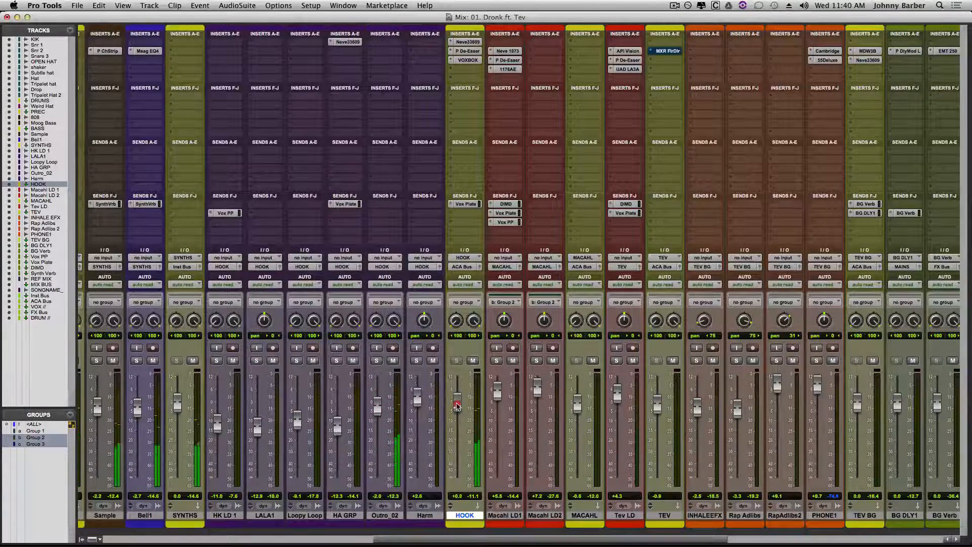
pyautogui.moveTo(457, 405); pyautogui.dragTo(458, 404)
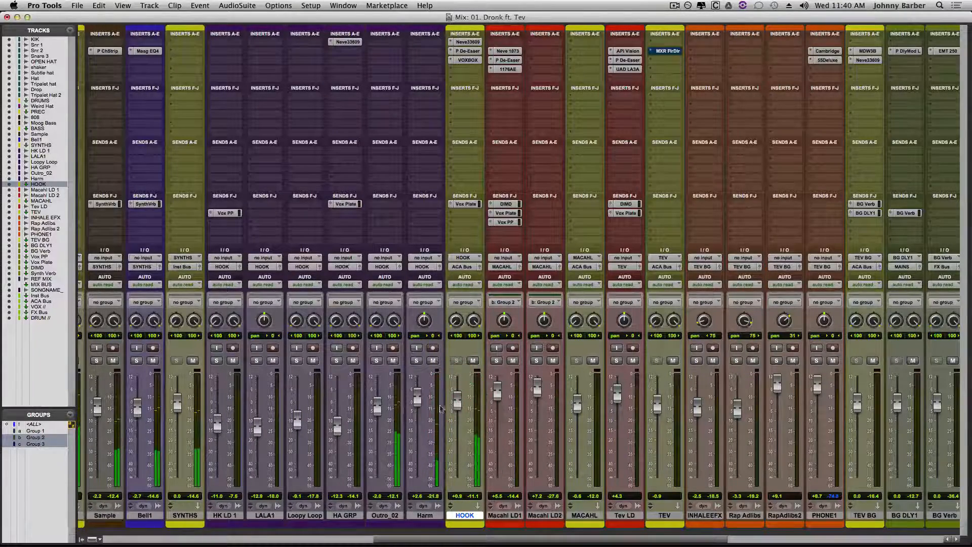
# - Raise the Harm fader to +5.3 dB while watching HOOK's VOXBOX meter, and close the plug-in window
pyautogui.moveTo(418, 401); pyautogui.dragTo(418, 398)
pyautogui.click(469, 61)
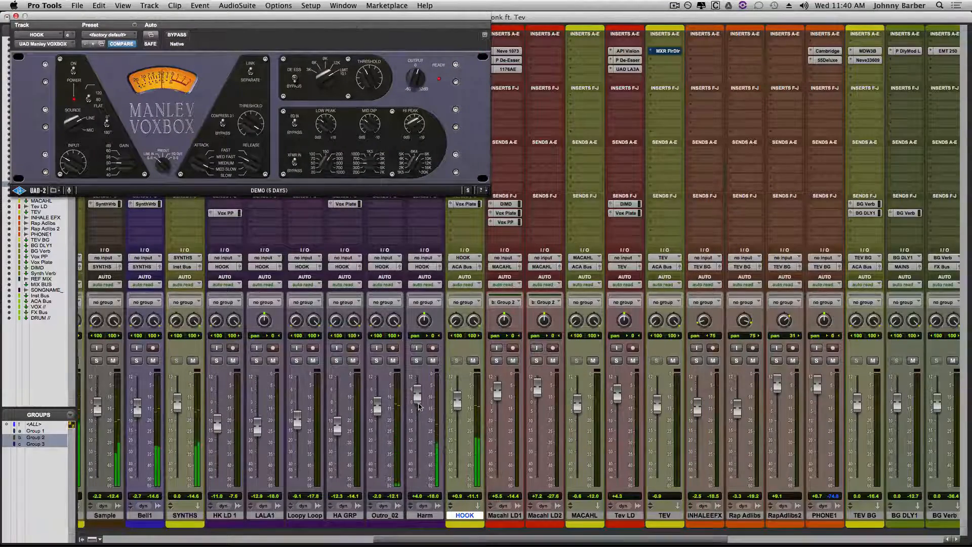
pyautogui.moveTo(419, 398); pyautogui.dragTo(419, 394)
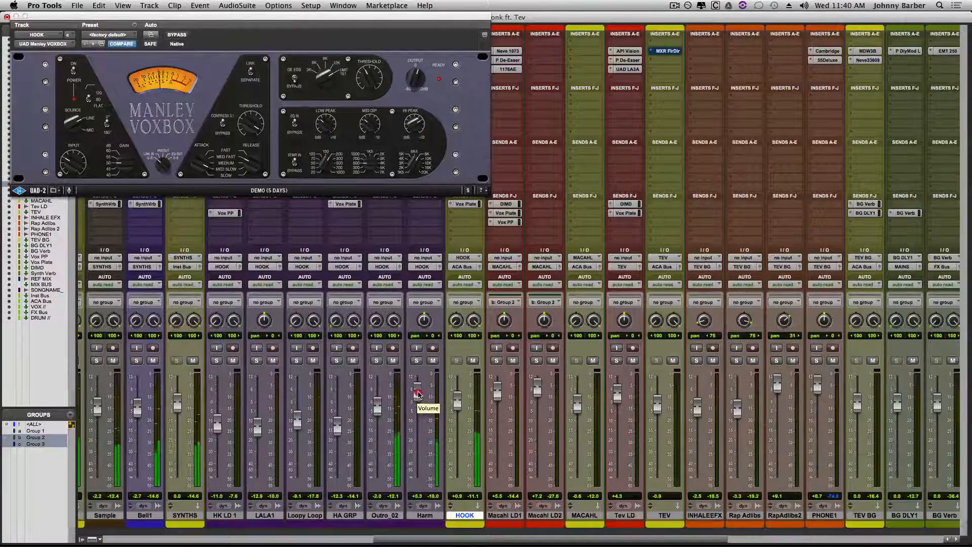
pyautogui.click(16, 17)
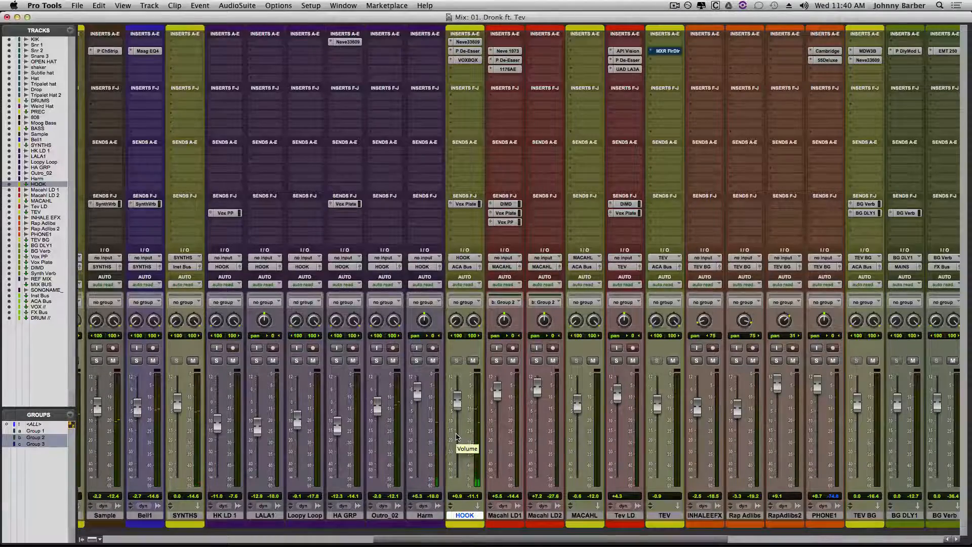
# - Return the playback position to the session start and review the Edit window's tracks from the drums down to the mix buses
pyautogui.press('super+equal')
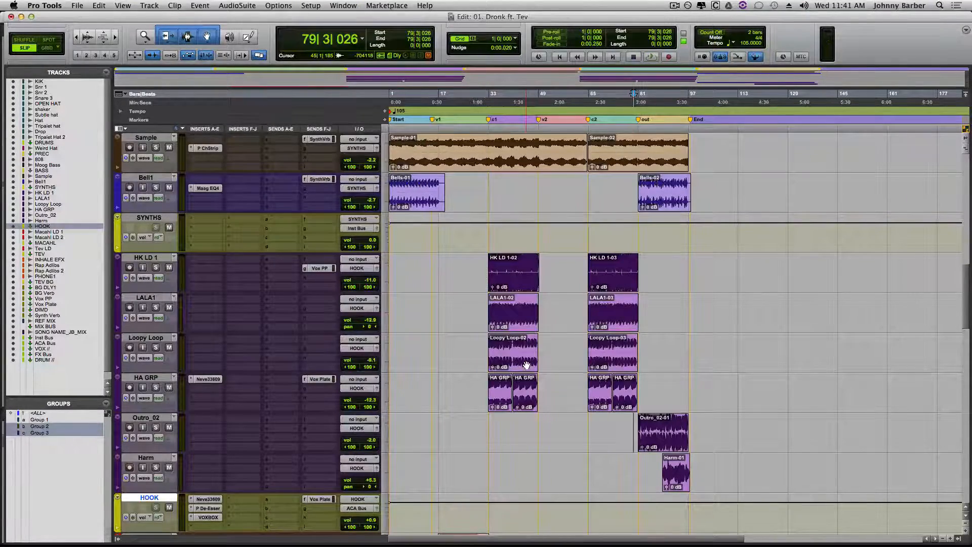
pyautogui.press('Return')
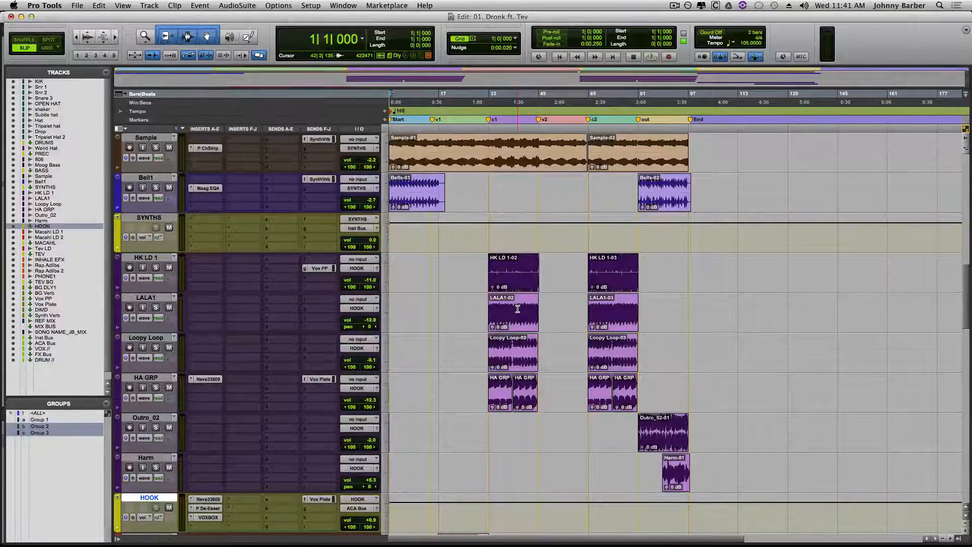
pyautogui.scroll(3, 518, 309)
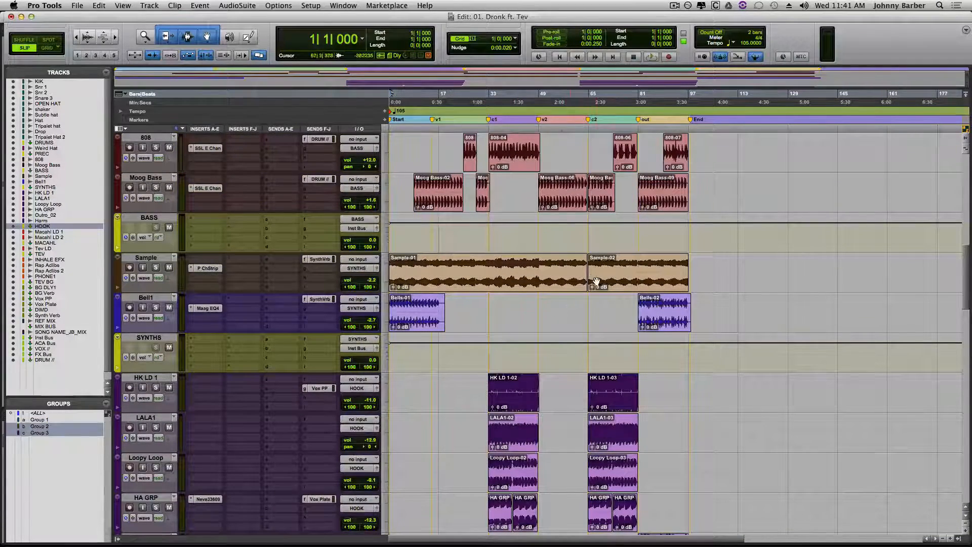
pyautogui.scroll(1, 520, 335)
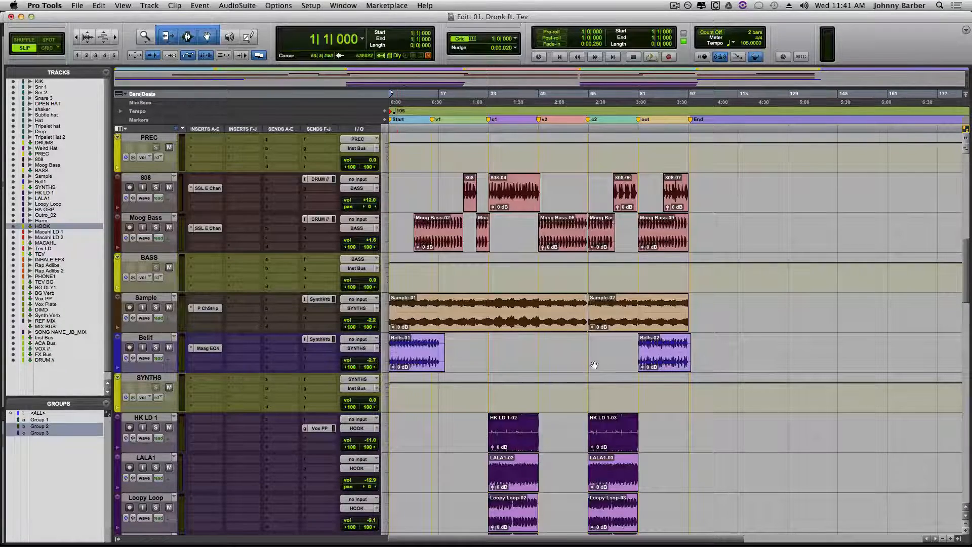
pyautogui.scroll(5, 562, 370)
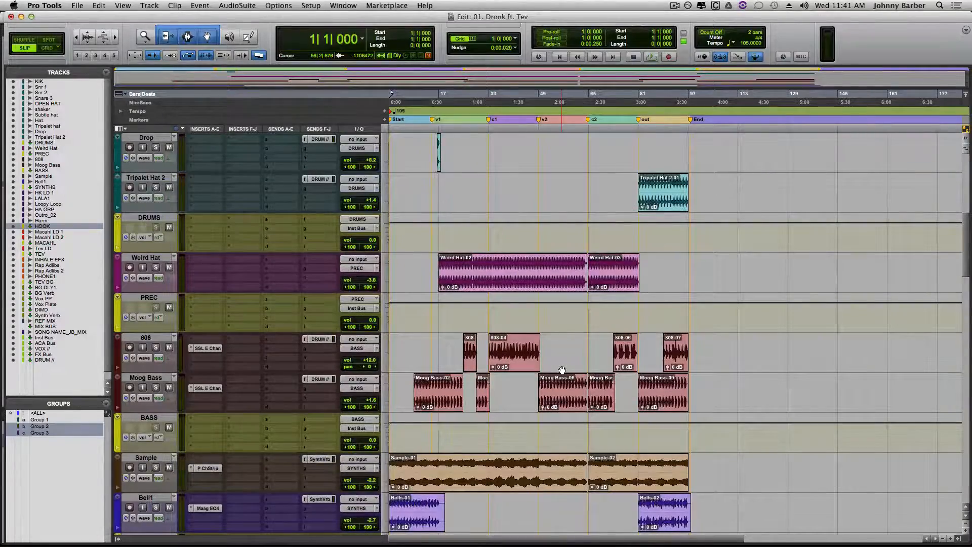
pyautogui.scroll(2, 562, 370)
pyautogui.scroll(7, 573, 321)
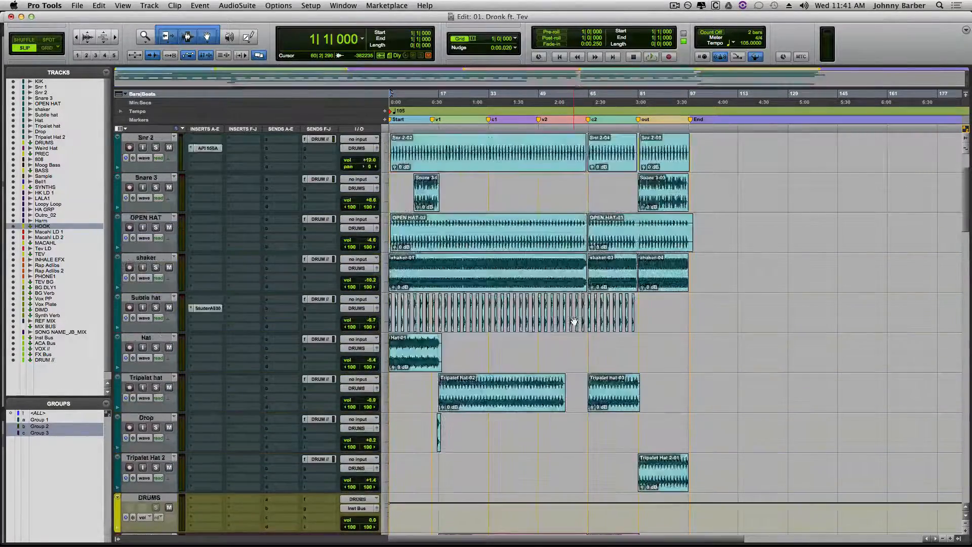
pyautogui.scroll(-15, 573, 320)
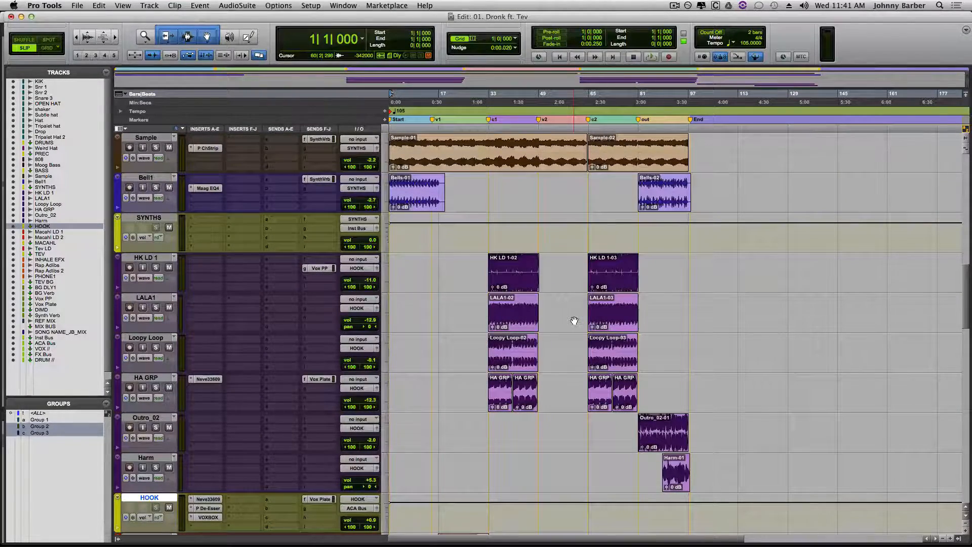
pyautogui.scroll(-10, 574, 321)
pyautogui.scroll(-2, 573, 321)
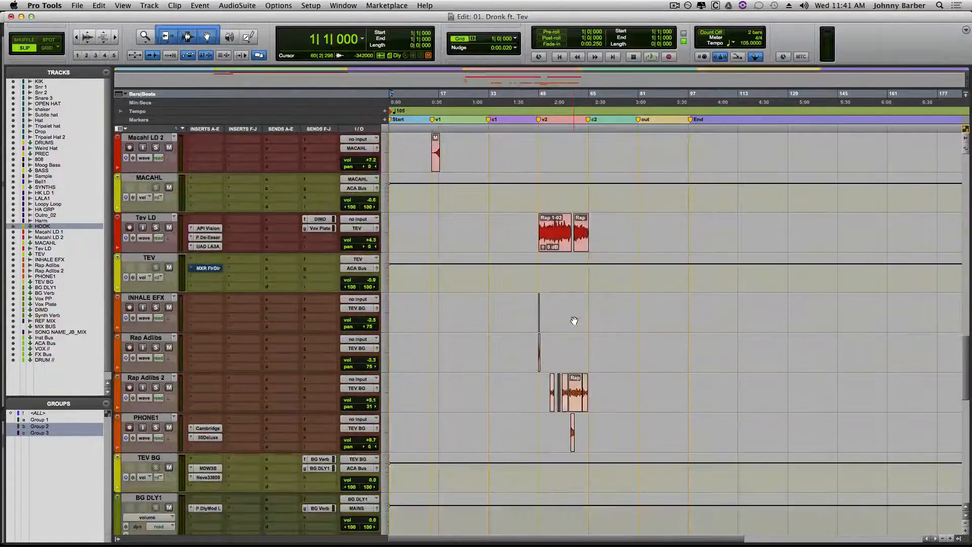
pyautogui.scroll(6, 574, 321)
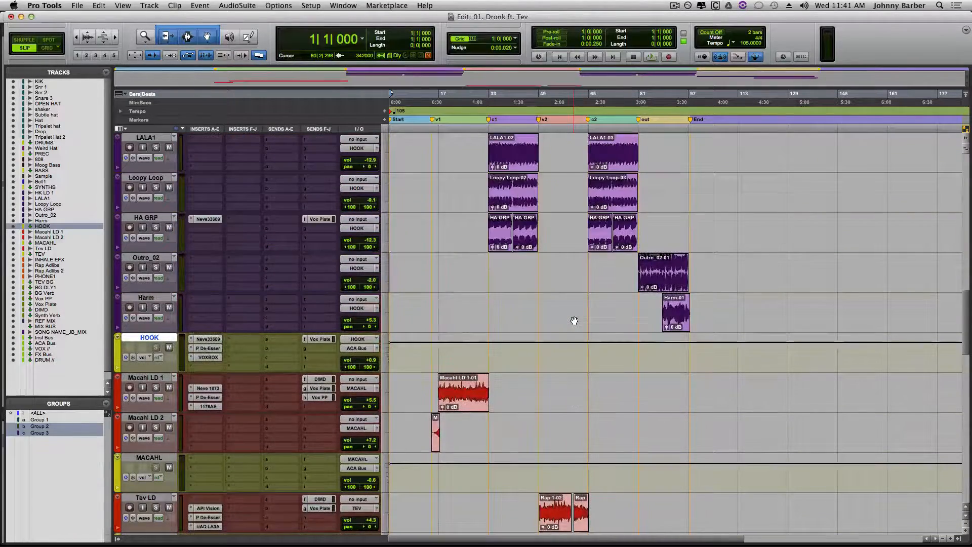
pyautogui.scroll(-15, 574, 320)
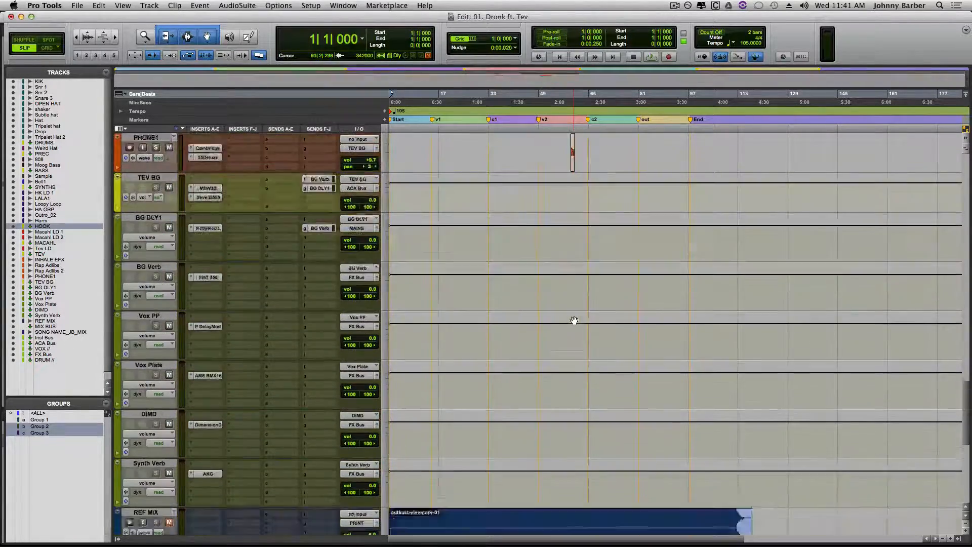
pyautogui.scroll(-2, 573, 320)
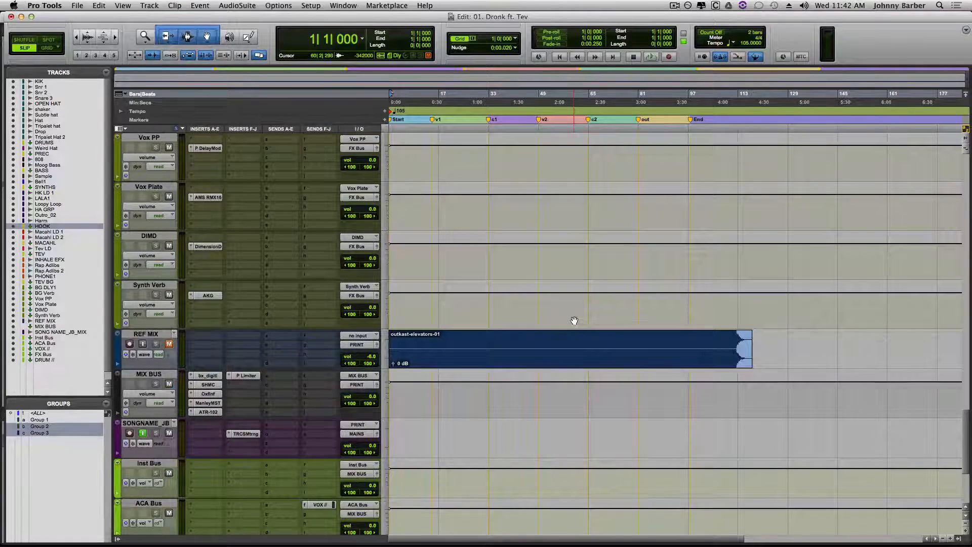
pyautogui.scroll(-1, 573, 321)
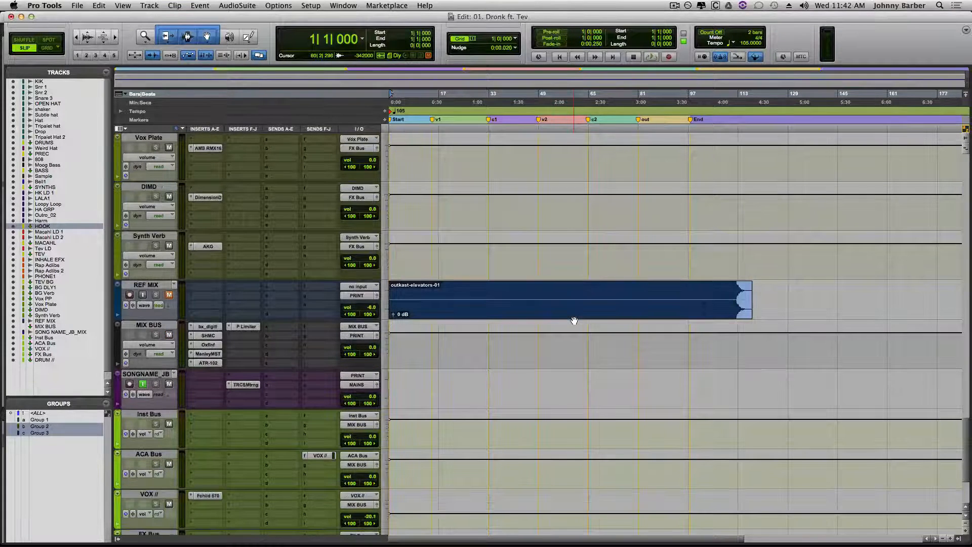
pyautogui.scroll(-1, 573, 320)
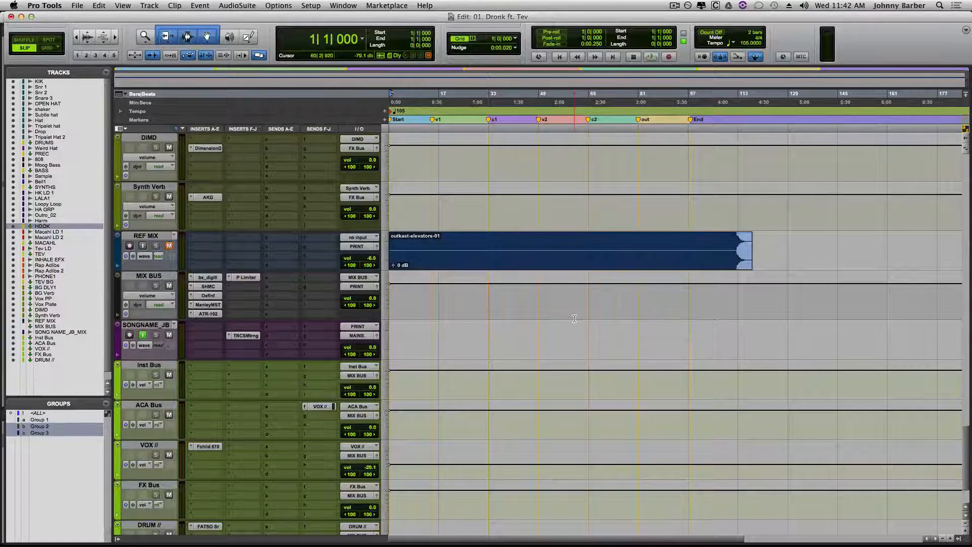
# - Play from the start and inspect MIX BUS's bx_digital V3 equalizer and Shadow Hills compressor, closing the plug-in window when done
pyautogui.press('space')
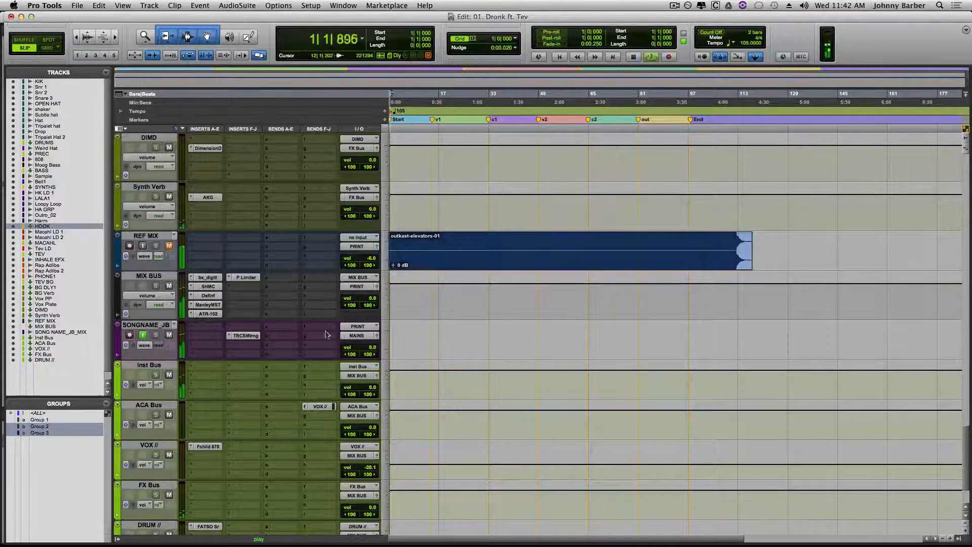
pyautogui.click(207, 277)
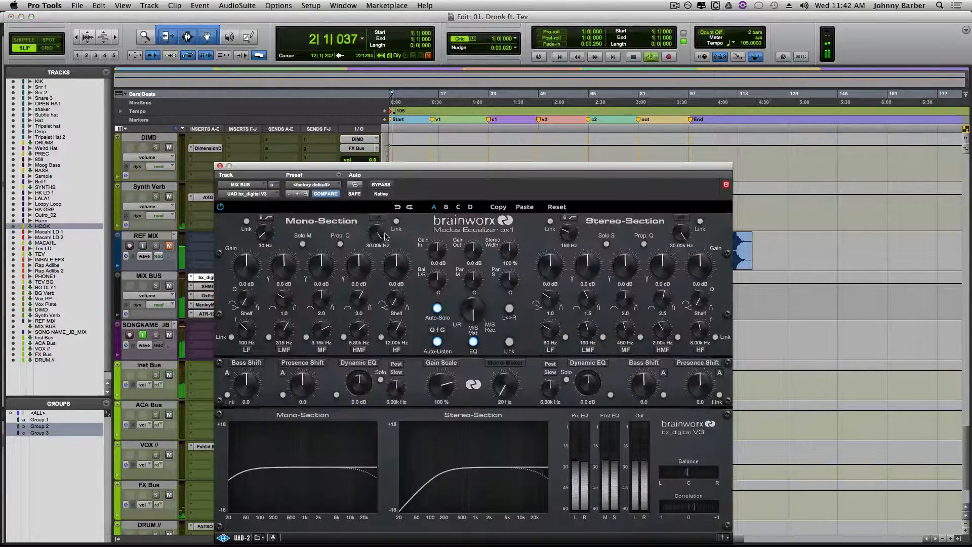
pyautogui.moveTo(522, 166); pyautogui.dragTo(634, 50)
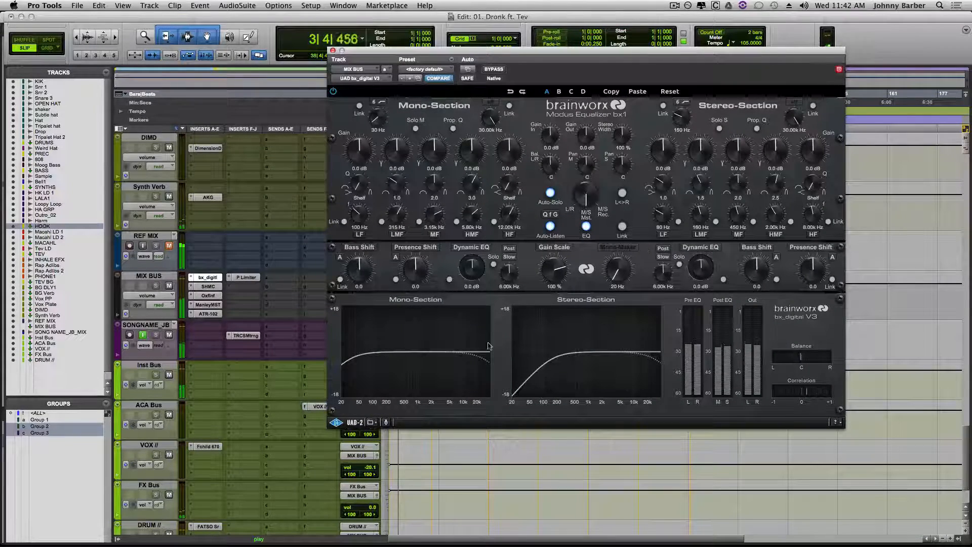
pyautogui.click(212, 286)
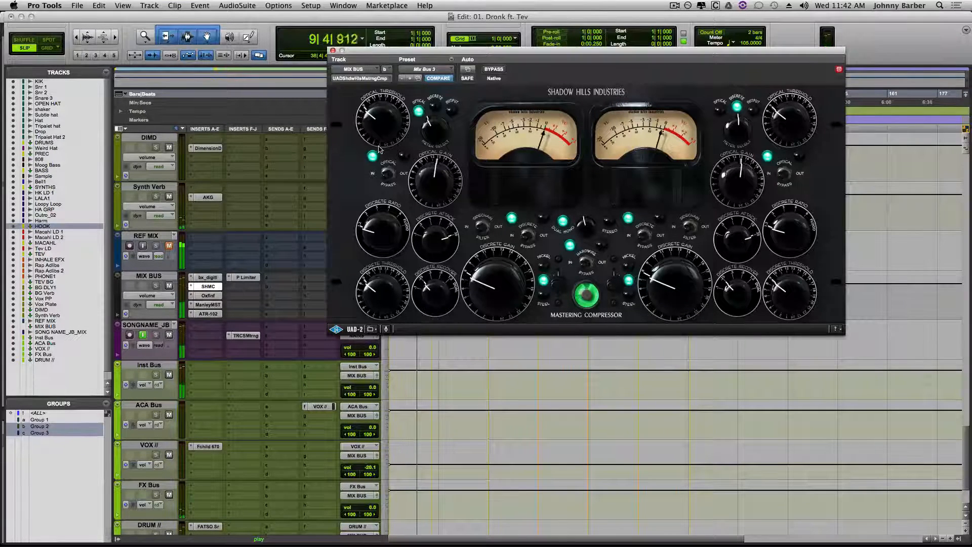
pyautogui.click(334, 51)
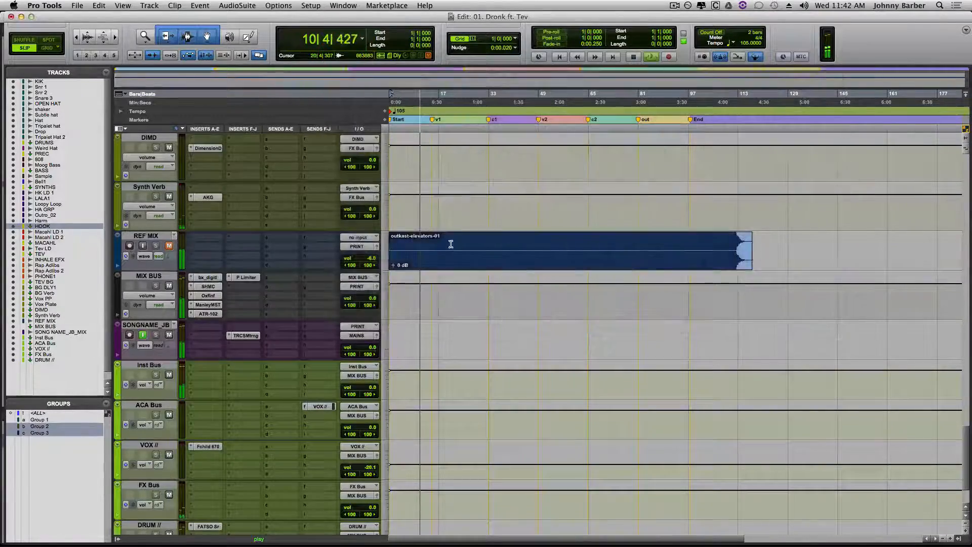
# - Cut the Mono-Section LMF band by 1.3 dB at 143 Hz in MIX BUS's bx_digital V3, stop playback, and show the Mix window
pyautogui.scroll(10, 451, 245)
pyautogui.scroll(15, 450, 244)
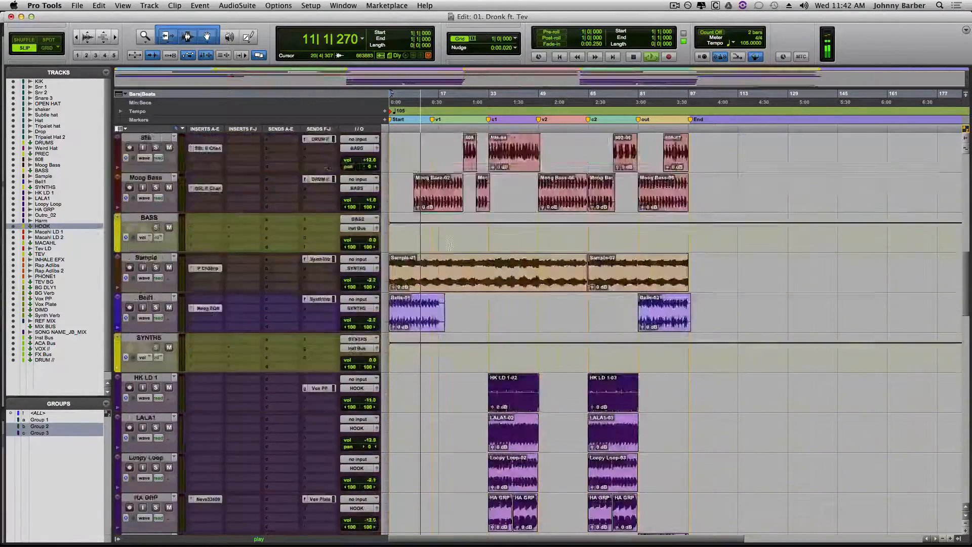
pyautogui.scroll(2, 451, 244)
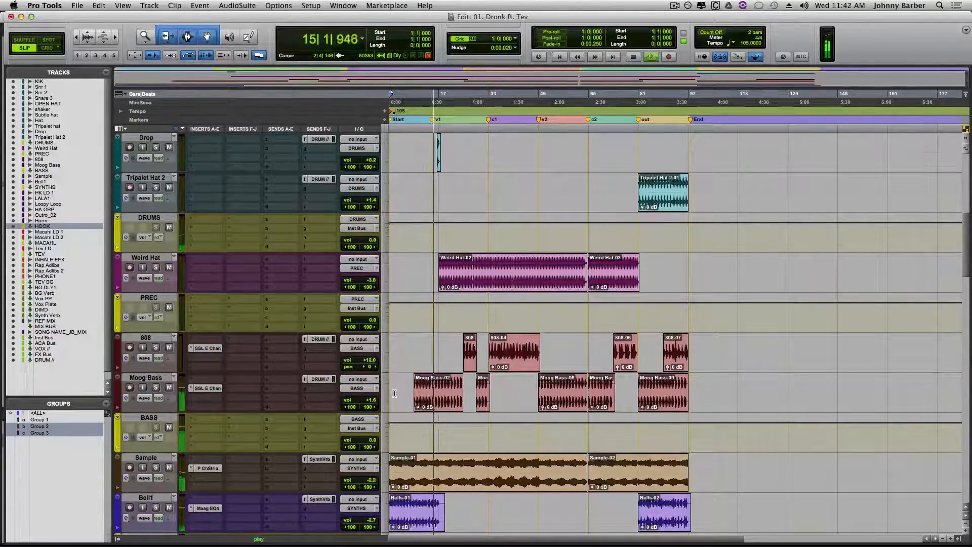
pyautogui.scroll(-10, 395, 393)
pyautogui.scroll(-20, 394, 394)
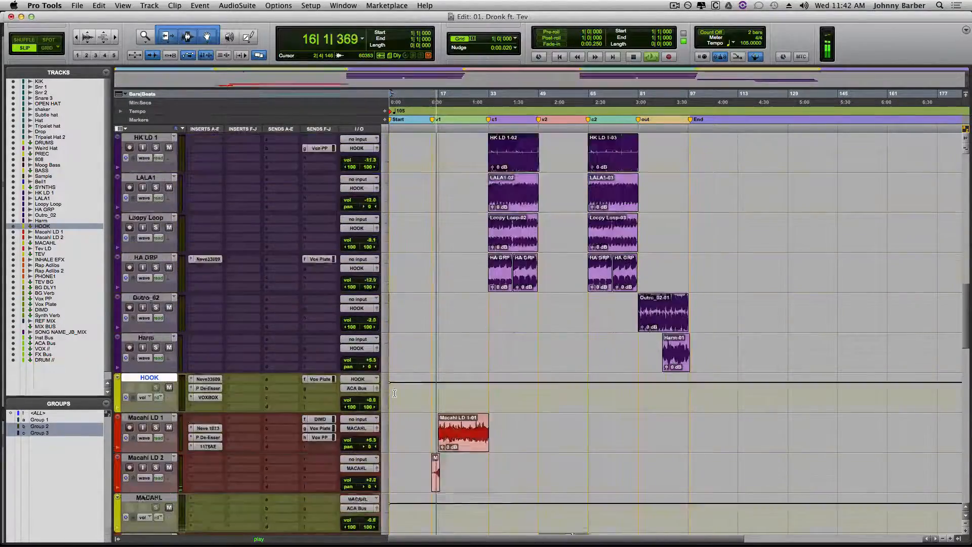
pyautogui.scroll(-14, 395, 393)
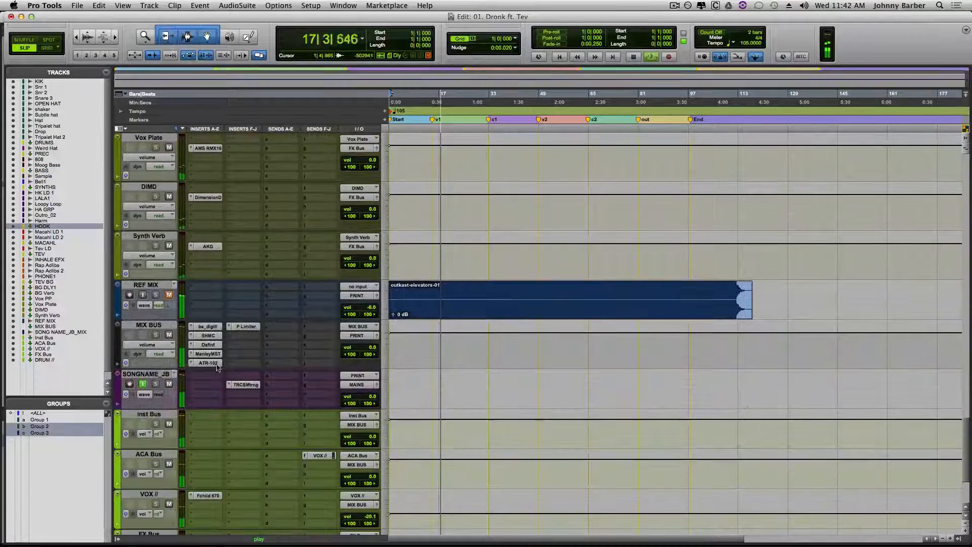
pyautogui.click(208, 328)
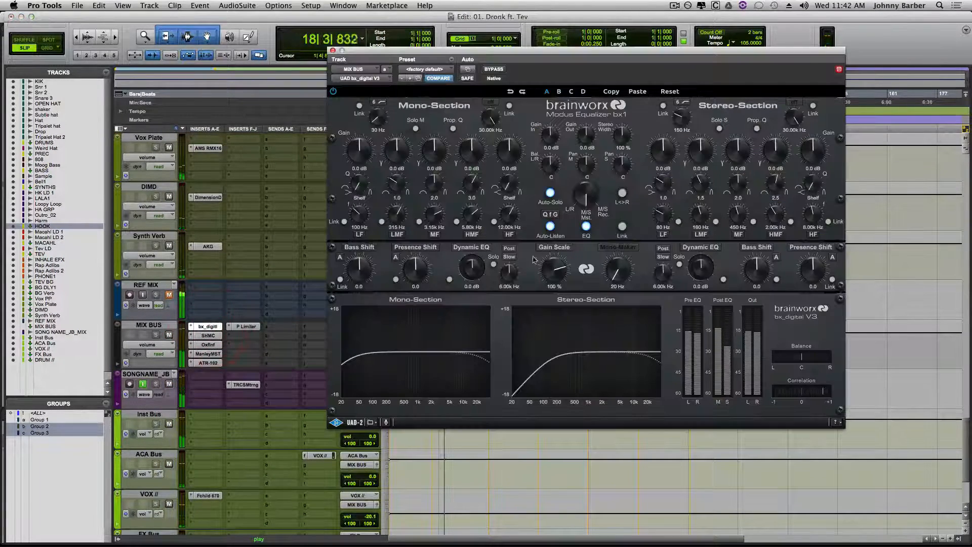
pyautogui.moveTo(395, 218); pyautogui.dragTo(392, 232)
pyautogui.moveTo(396, 157); pyautogui.dragTo(397, 163)
pyautogui.press('space')
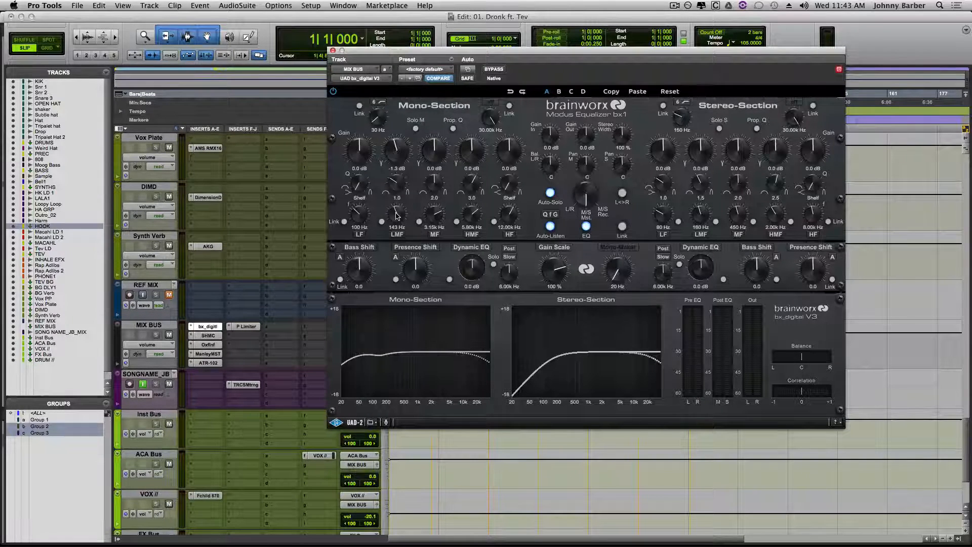
pyautogui.press('super+equal')
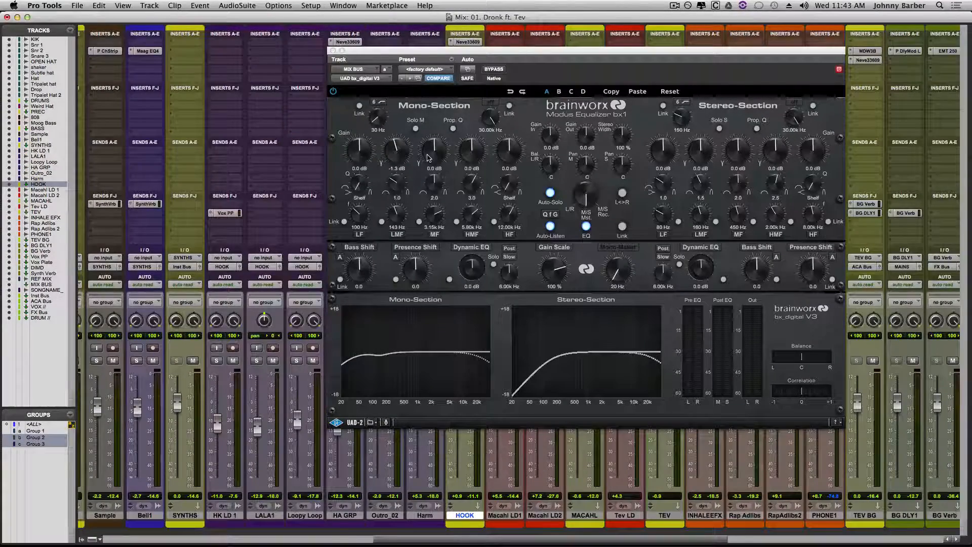
# - Show the Edit window, play from just before the v1 marker, and audition MIX BUS's Mono-Section LMF band in bx_digital V3
pyautogui.press('super+equal')
pyautogui.moveTo(477, 58); pyautogui.dragTo(744, 128)
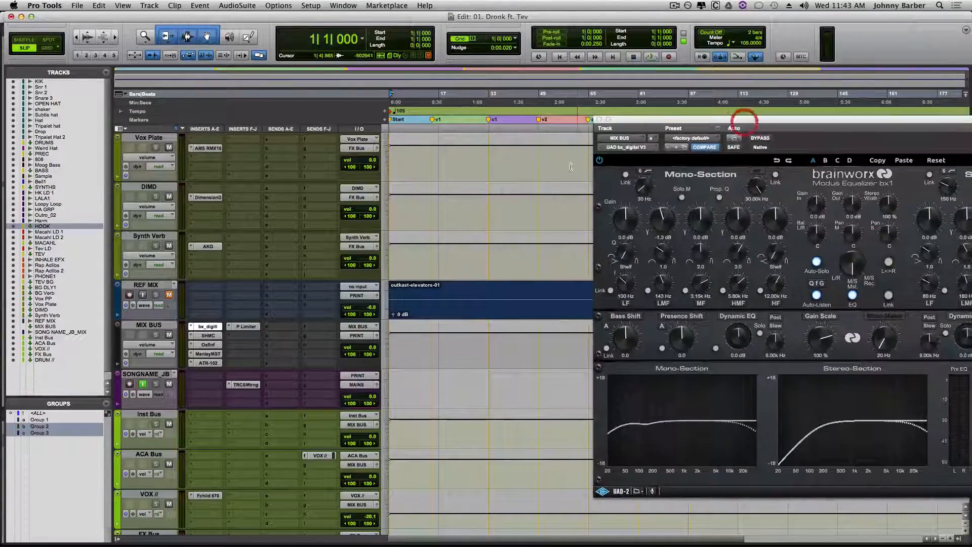
pyautogui.click(432, 128)
pyautogui.press('space')
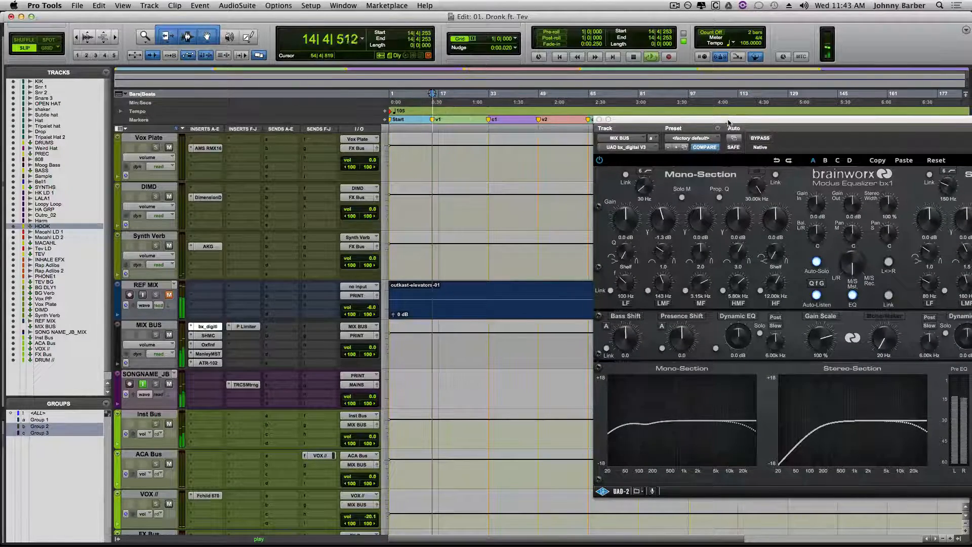
pyautogui.moveTo(725, 131); pyautogui.dragTo(480, 97)
pyautogui.click(418, 251)
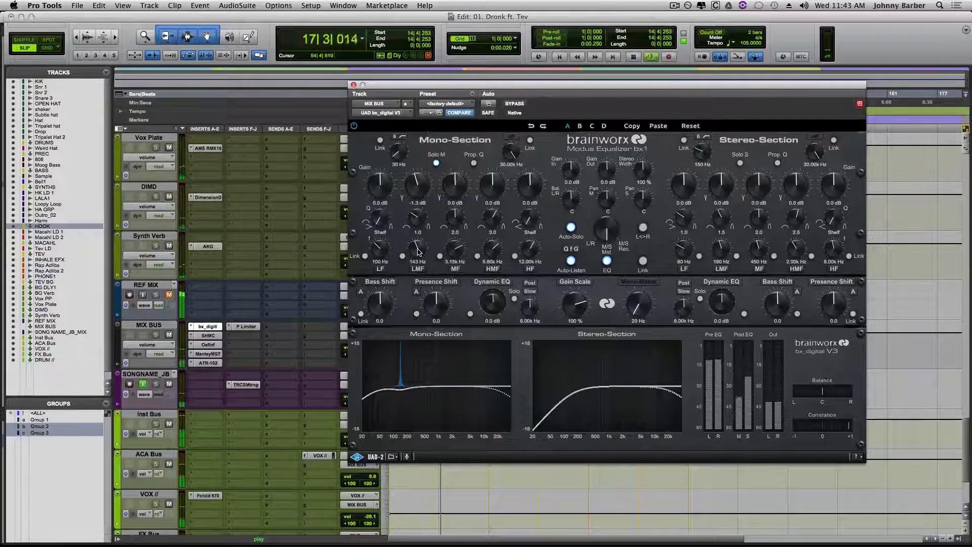
pyautogui.click(418, 251)
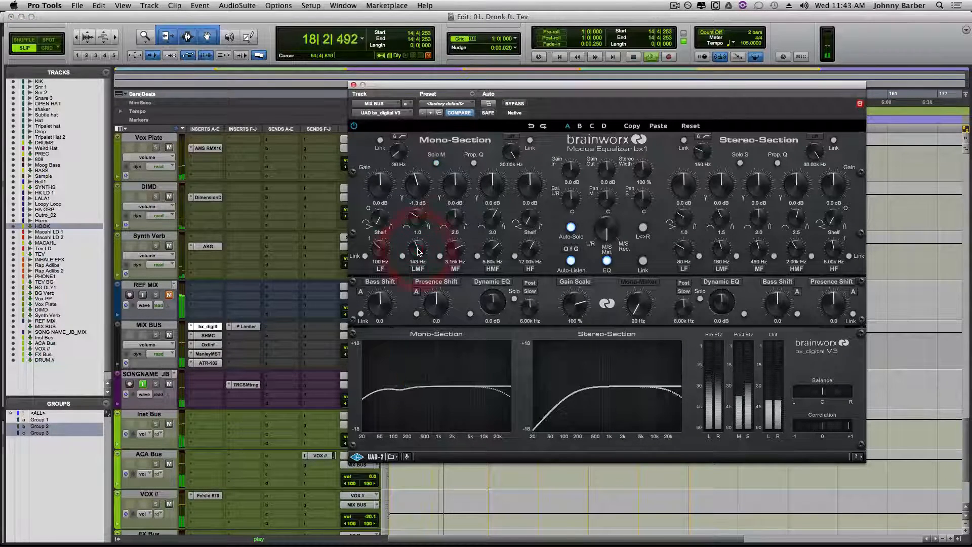
pyautogui.press('space')
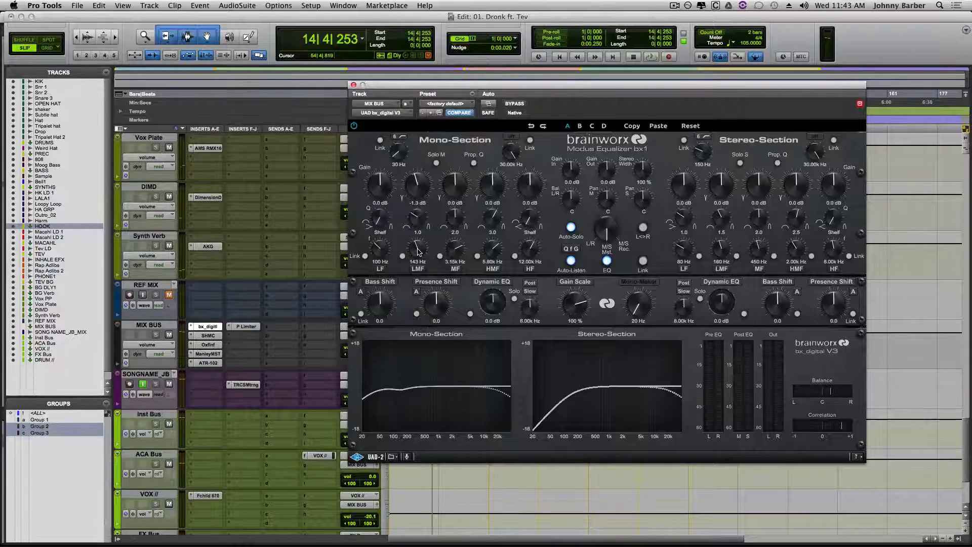
# - Set the Mono-Section LMF band's gain to -1.2 dB, checking the change with playback
pyautogui.scroll(2, 422, 188)
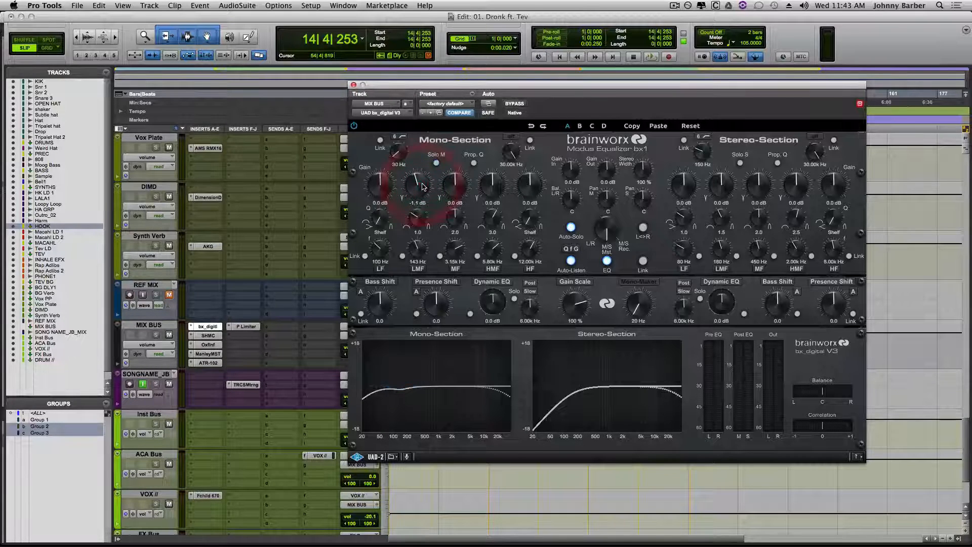
pyautogui.press('space')
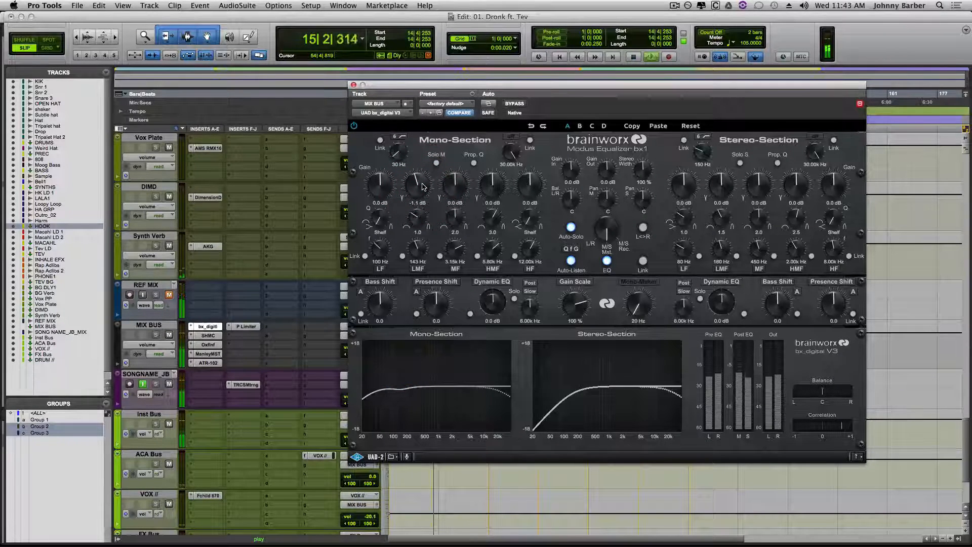
pyautogui.press('space')
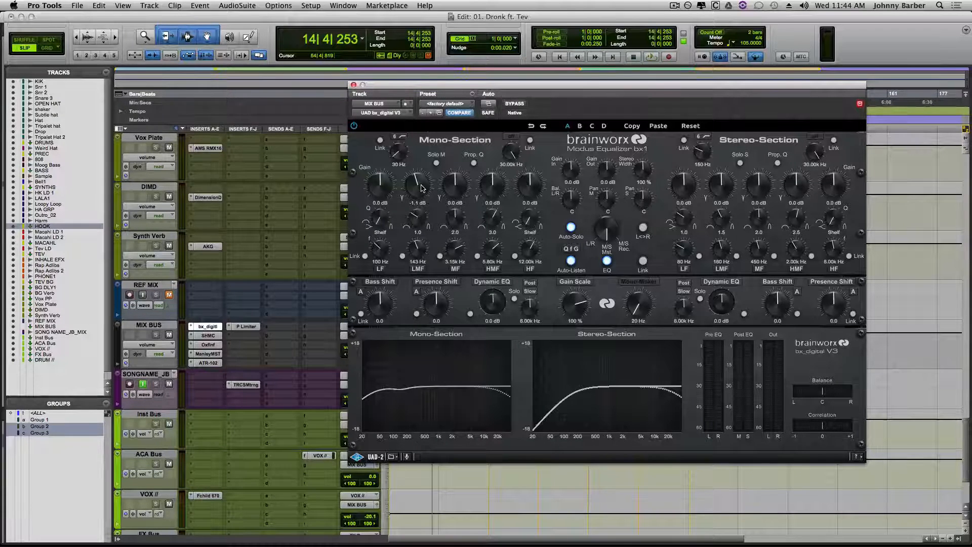
pyautogui.click(420, 187)
pyautogui.moveTo(423, 187); pyautogui.dragTo(423, 188)
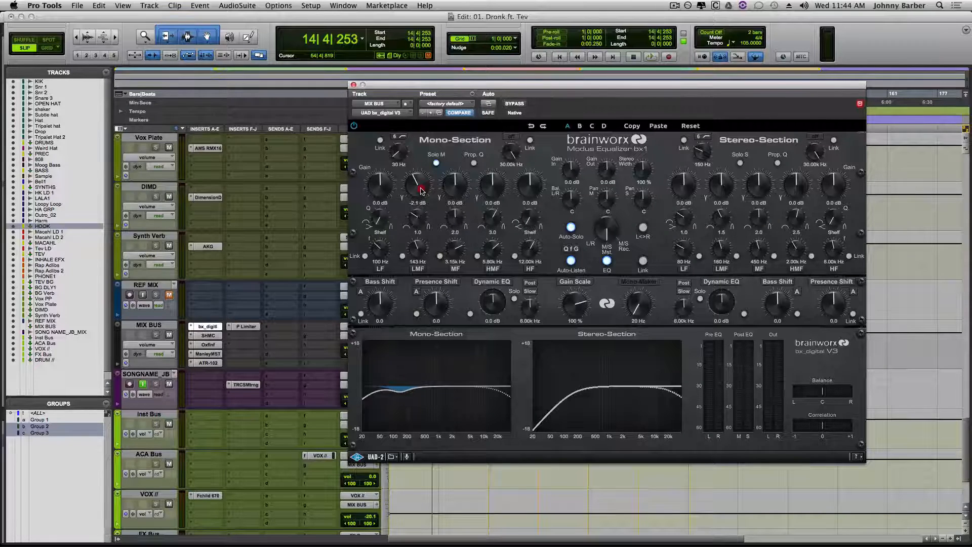
pyautogui.moveTo(421, 190); pyautogui.dragTo(423, 188)
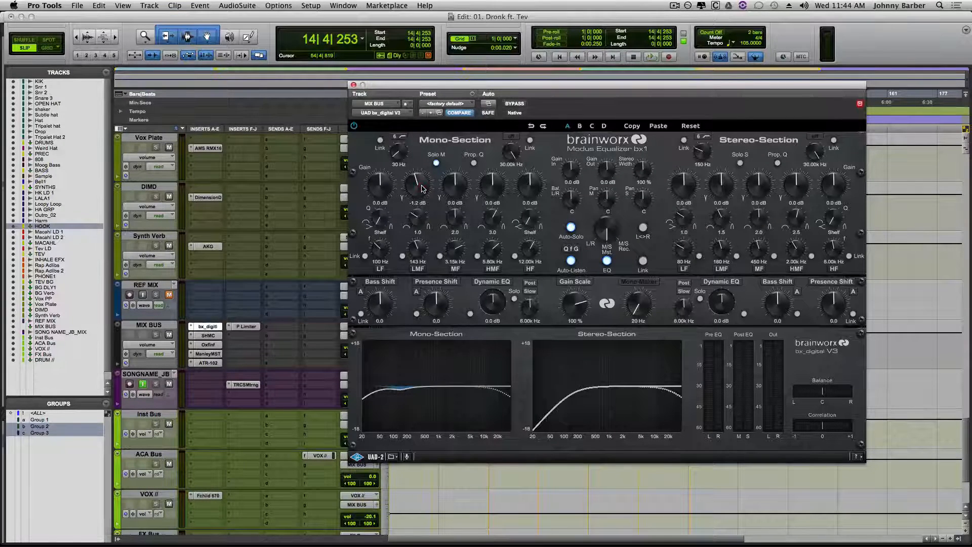
pyautogui.moveTo(423, 188); pyautogui.dragTo(423, 188)
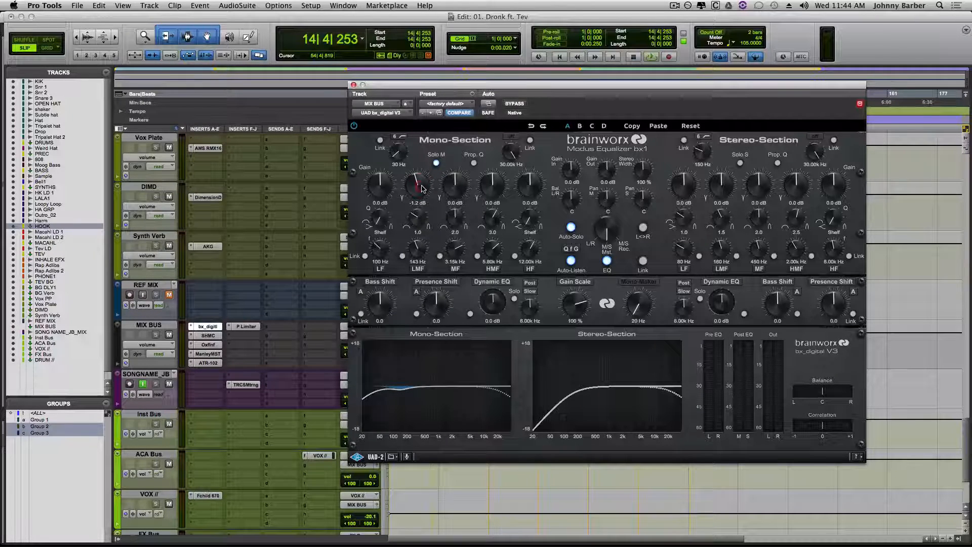
# - Sweep the Mono-Section MF band during playback and set its frequency to 2.99 kHz
pyautogui.press('space')
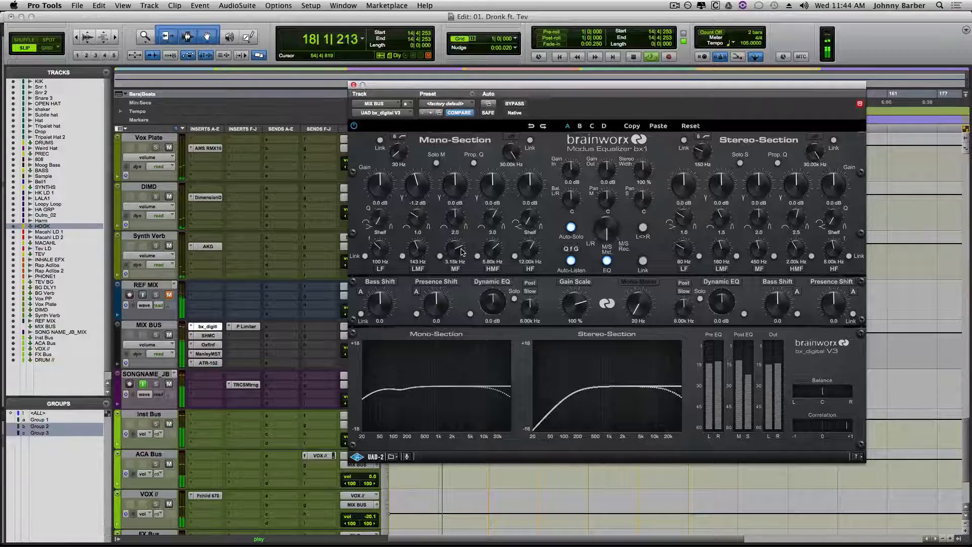
pyautogui.moveTo(461, 253); pyautogui.dragTo(462, 252)
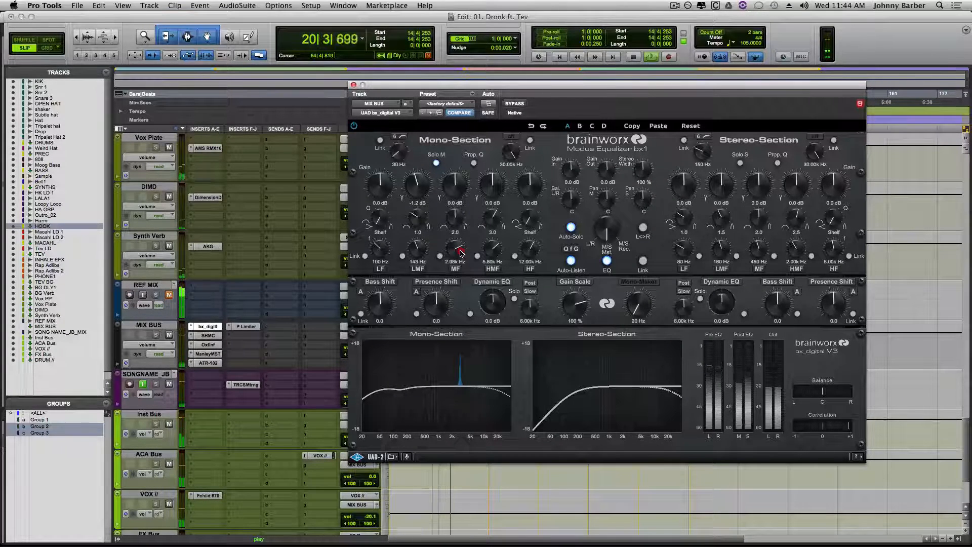
pyautogui.moveTo(461, 252); pyautogui.dragTo(461, 253)
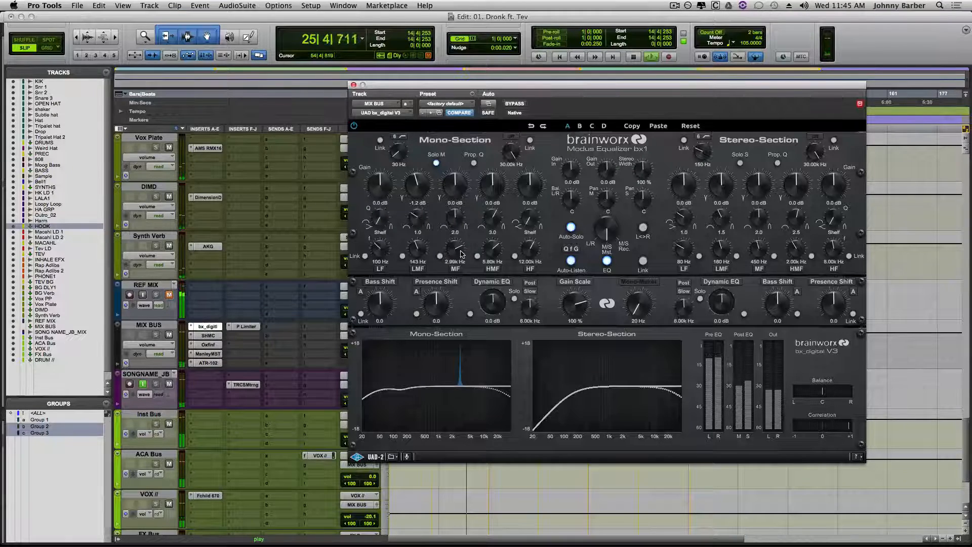
pyautogui.press('space')
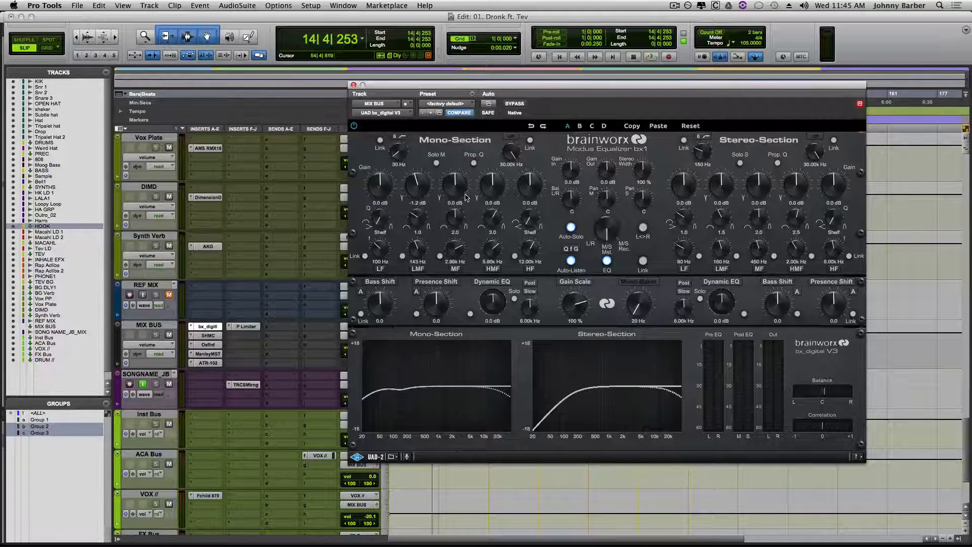
# - Narrow the Mono-Section MF band to a Q of 6.0 and cut it by 1.9 dB while listening
pyautogui.moveTo(457, 221); pyautogui.dragTo(453, 185)
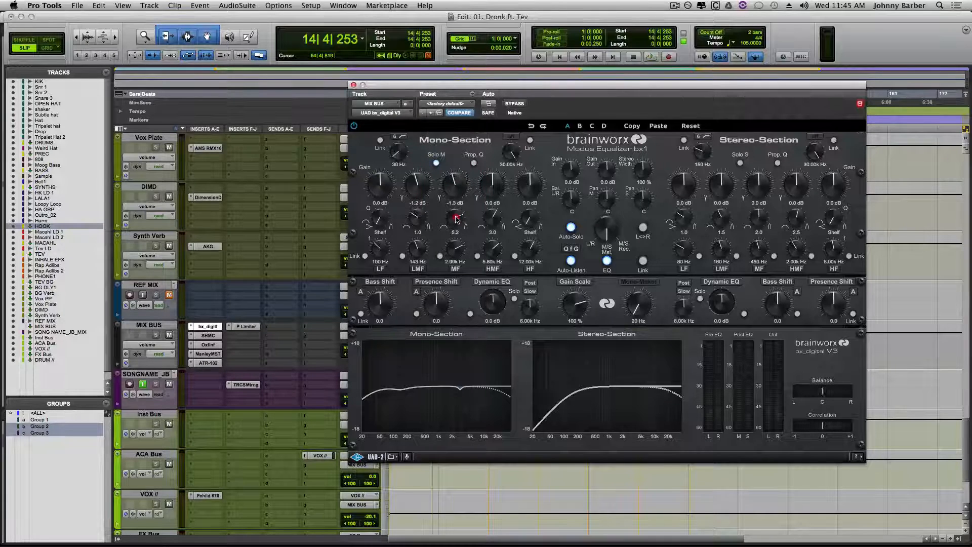
pyautogui.moveTo(456, 218); pyautogui.dragTo(460, 186)
pyautogui.press('space')
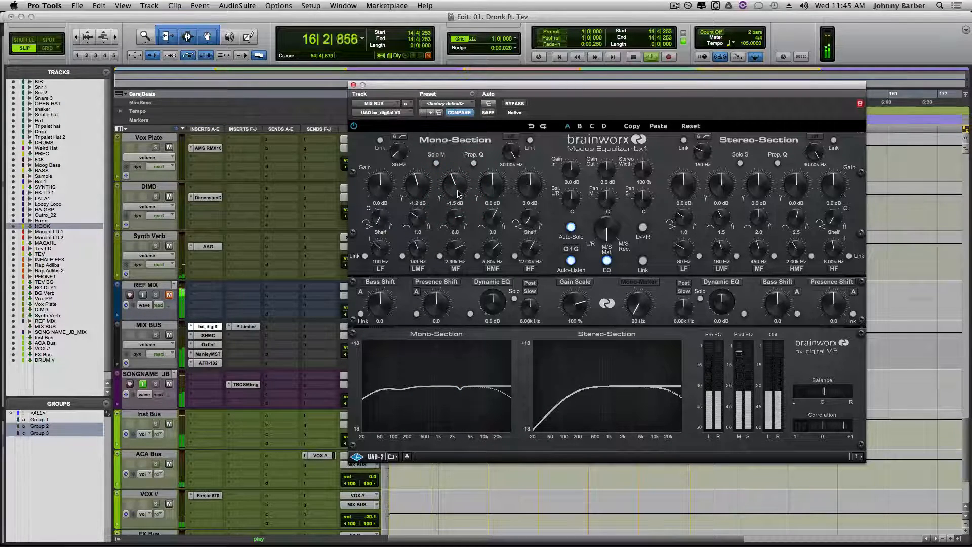
pyautogui.moveTo(460, 190); pyautogui.dragTo(453, 208)
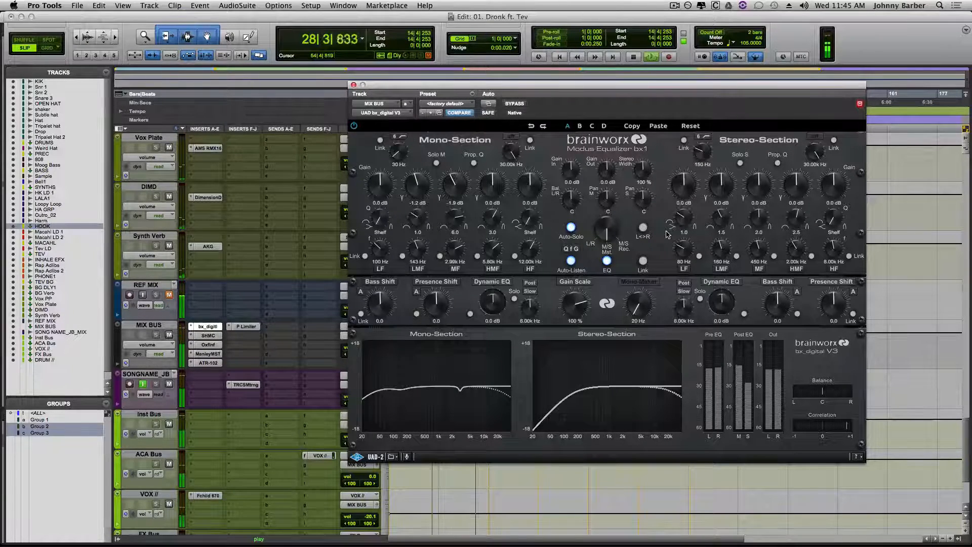
pyautogui.press('space')
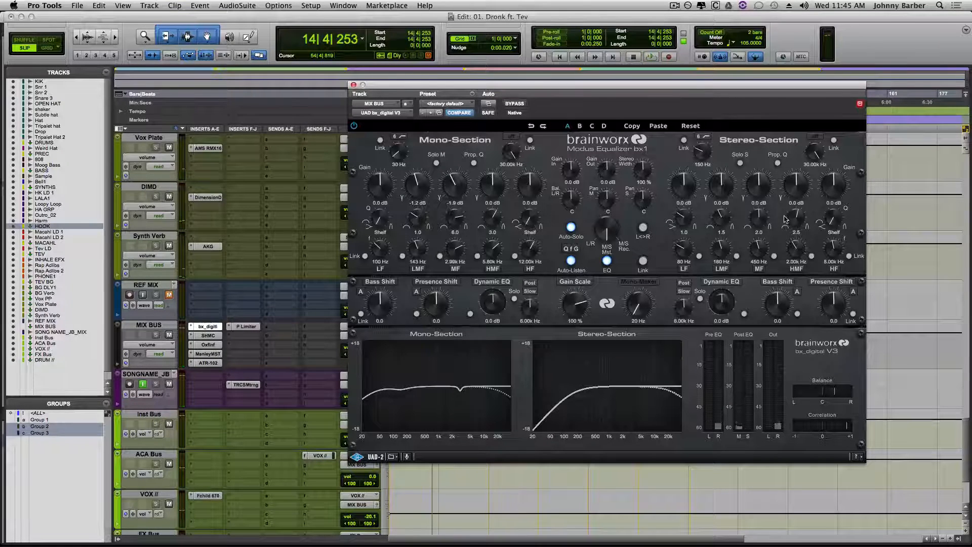
# - Boost the Stereo-Section MF band by 1.1 dB at 681 Hz with a Q of 1.6 during playback
pyautogui.press('space')
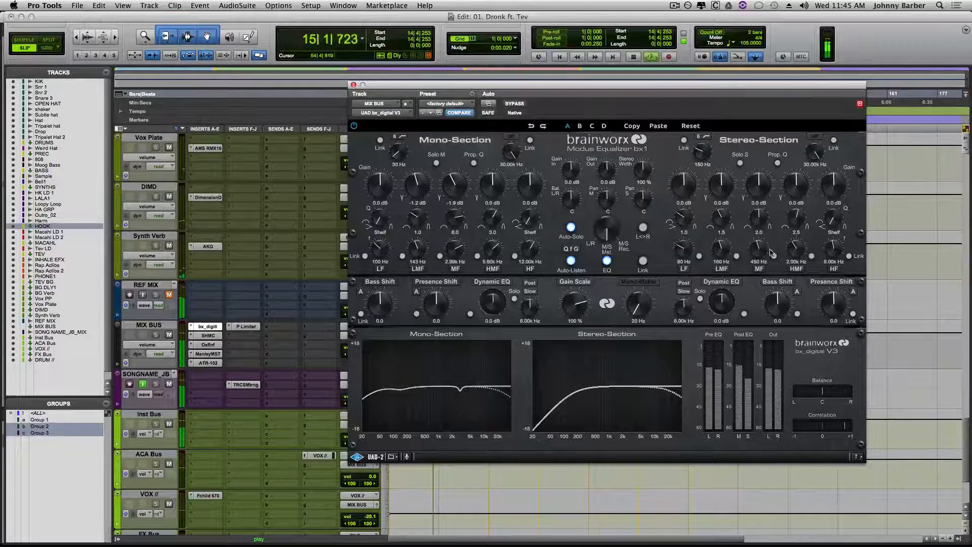
pyautogui.click(764, 252)
pyautogui.moveTo(763, 250); pyautogui.dragTo(765, 249)
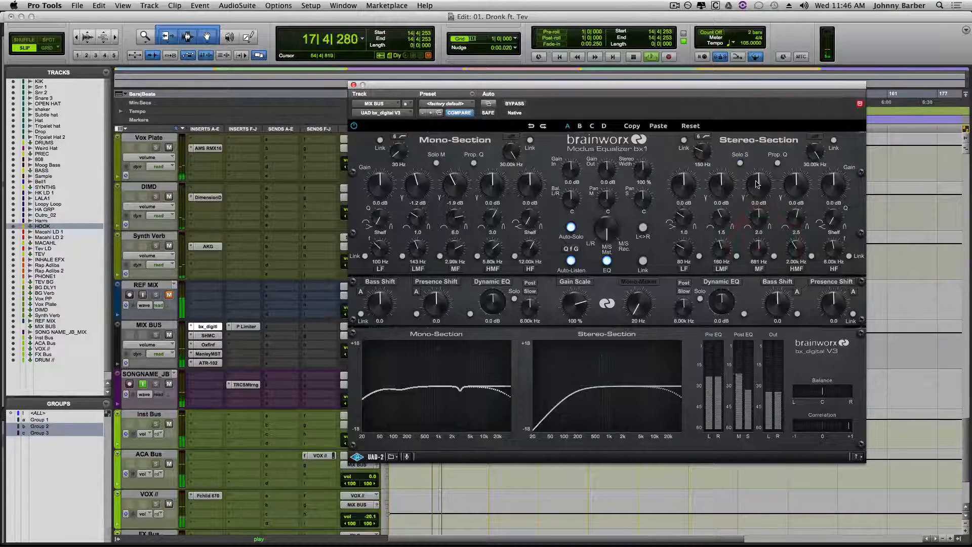
pyautogui.moveTo(758, 184); pyautogui.dragTo(758, 182)
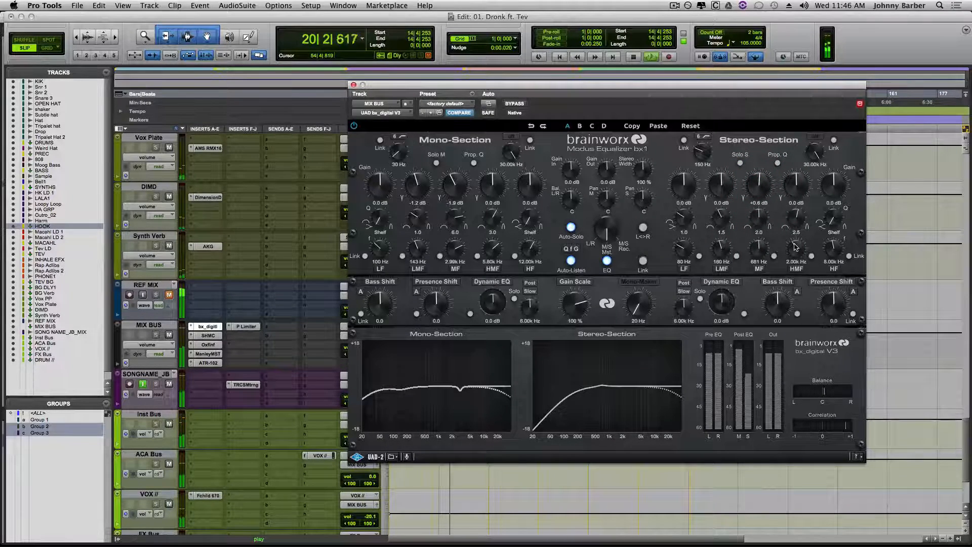
pyautogui.moveTo(759, 215); pyautogui.dragTo(759, 191)
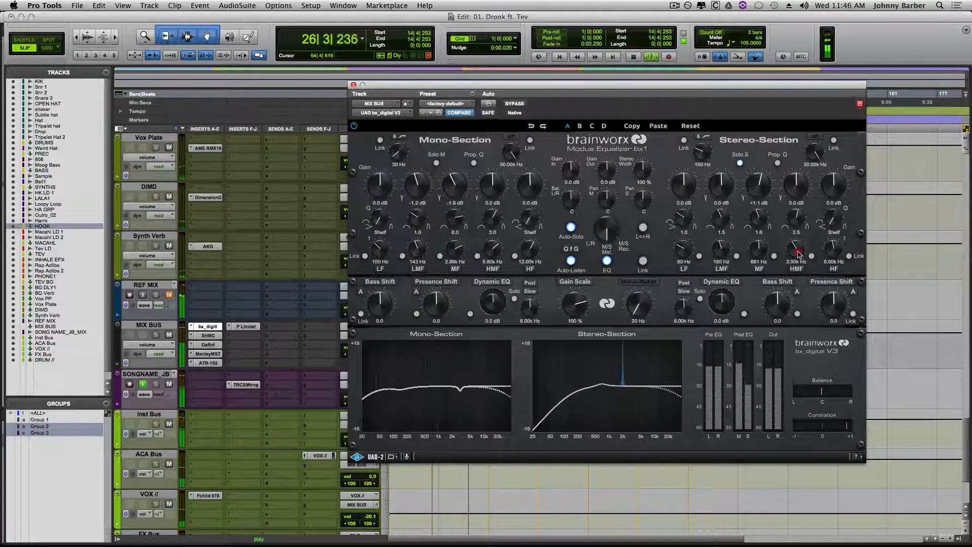
# - Boost the Stereo-Section HMF band by 1.1 dB at 2.36 kHz with a Q of 1.3
pyautogui.moveTo(798, 254)
pyautogui.mouseDown()
pyautogui.moveTo(802, 243)
pyautogui.moveTo(800, 251)
pyautogui.mouseUp()
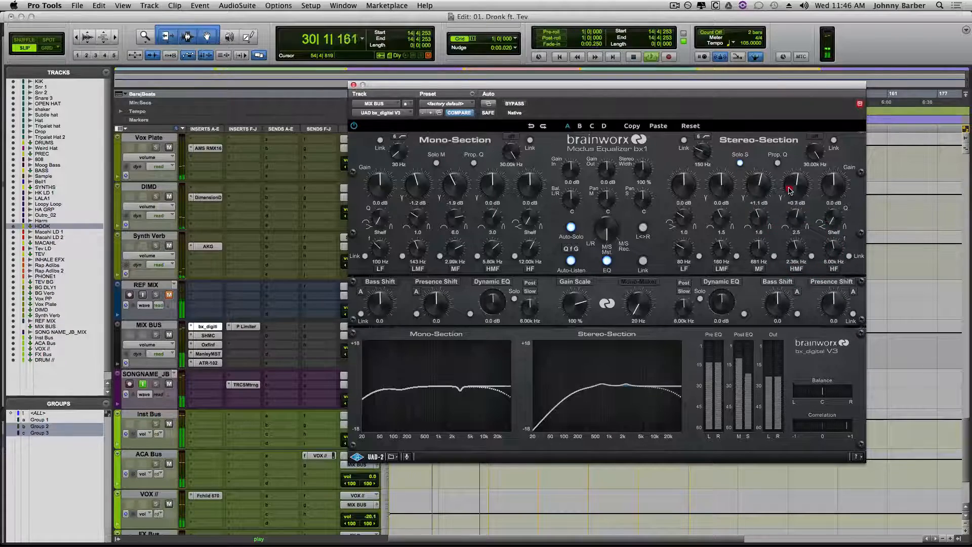
pyautogui.moveTo(790, 193); pyautogui.dragTo(796, 235)
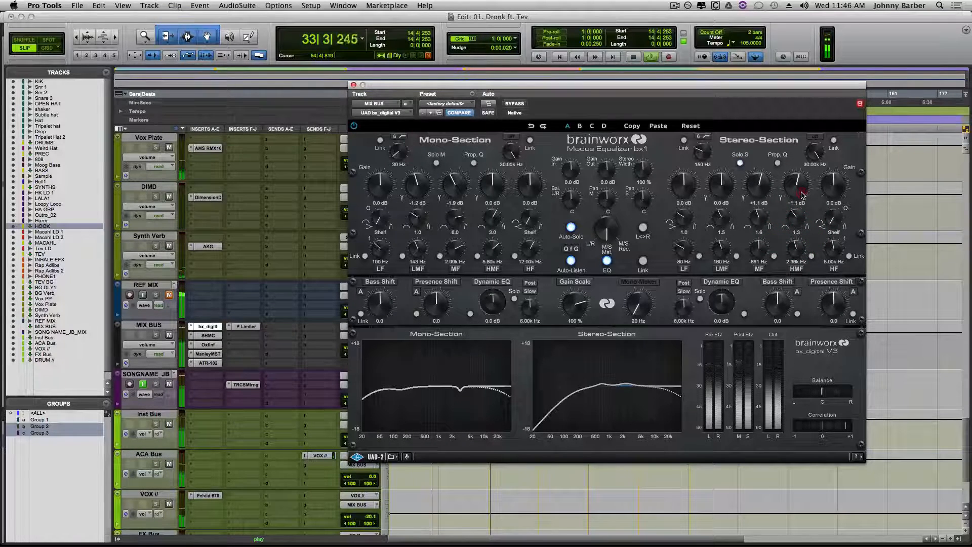
pyautogui.moveTo(802, 196); pyautogui.dragTo(800, 198)
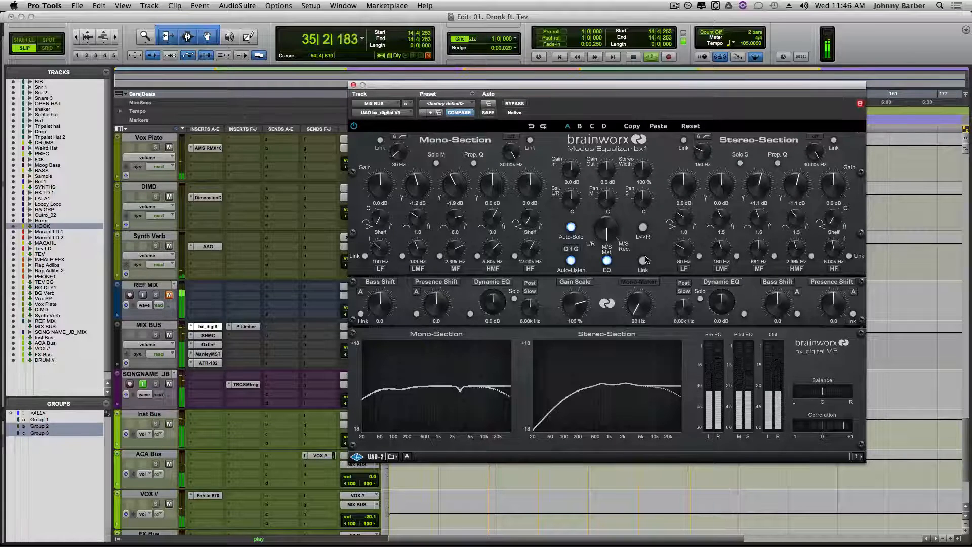
# - Compare the mix with the bx_digital V3 bypassed and active over repeated playback, leaving the equalizer active
pyautogui.click(514, 104)
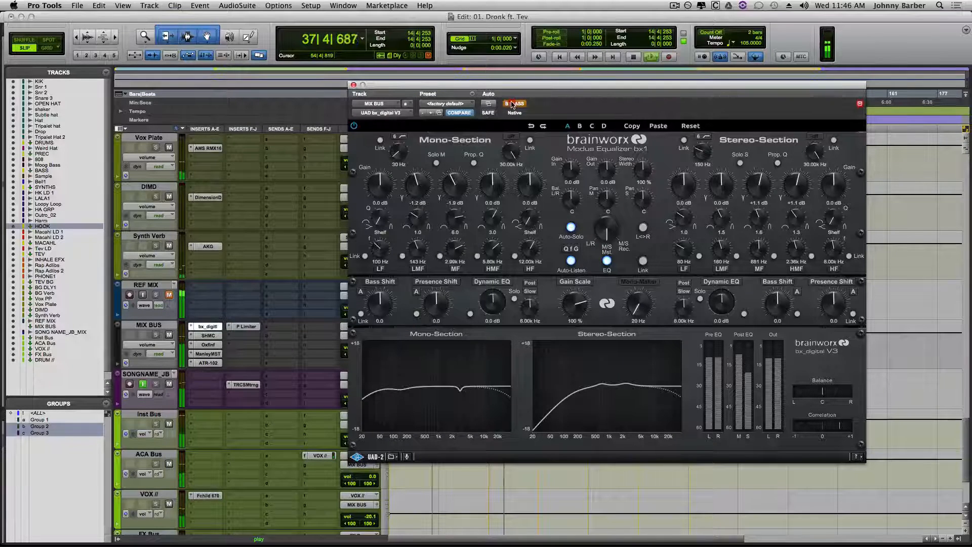
pyautogui.click(513, 104)
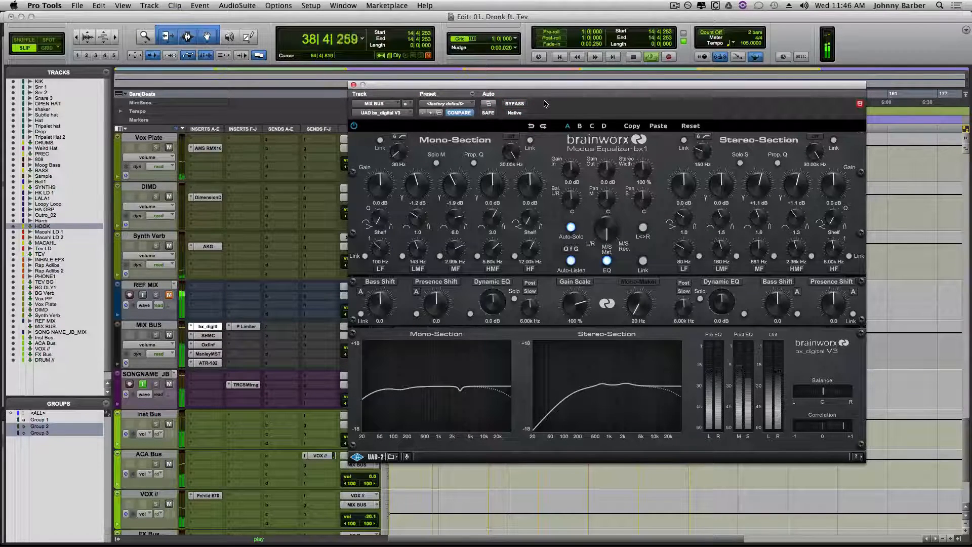
pyautogui.press('space')
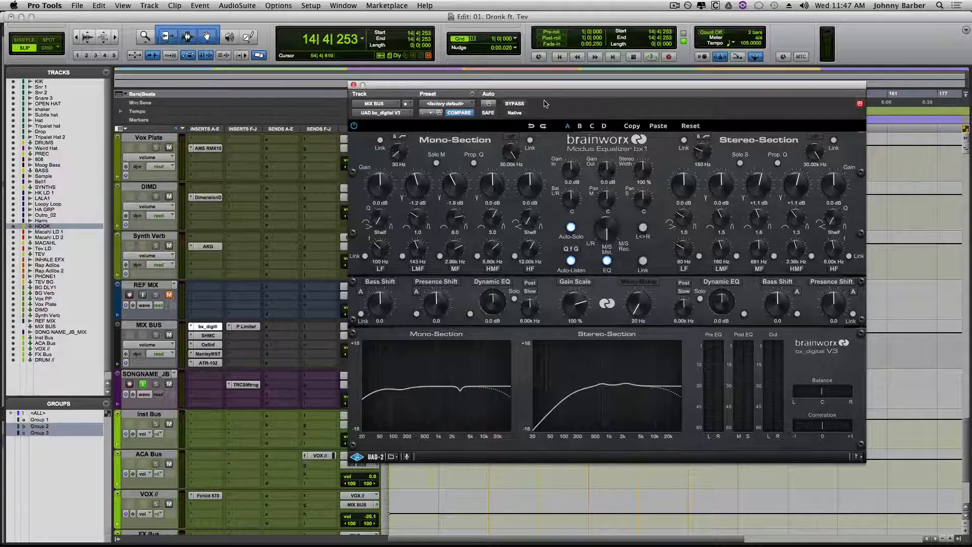
pyautogui.click(514, 104)
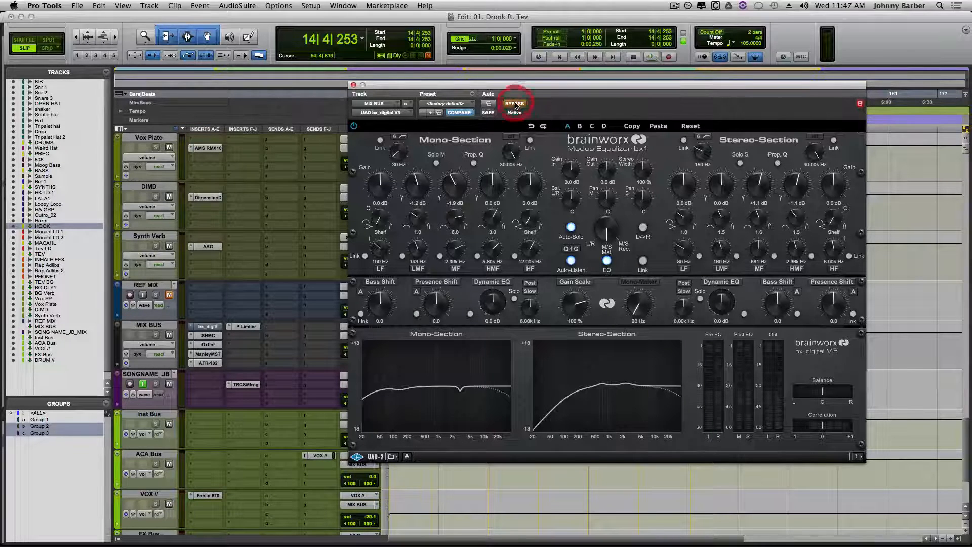
pyautogui.press('space')
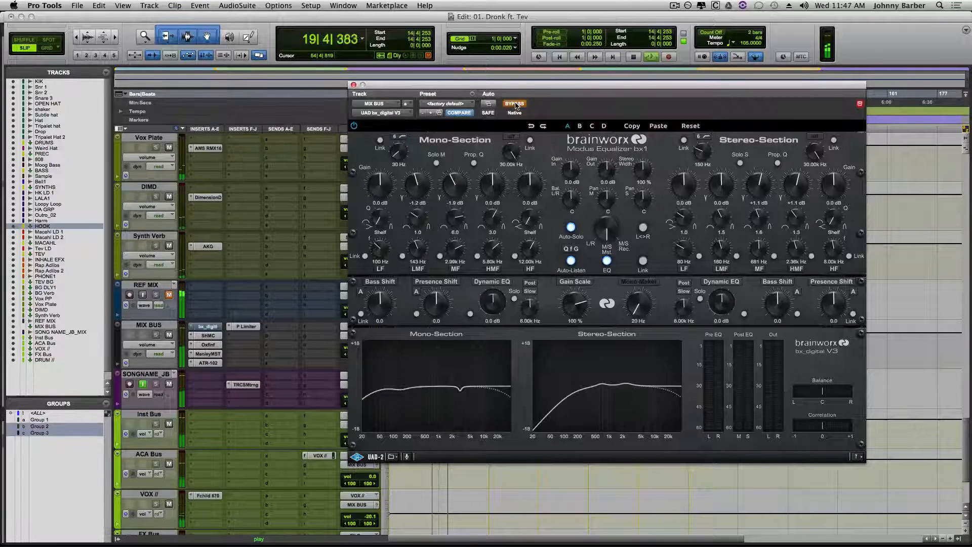
pyautogui.press('space')
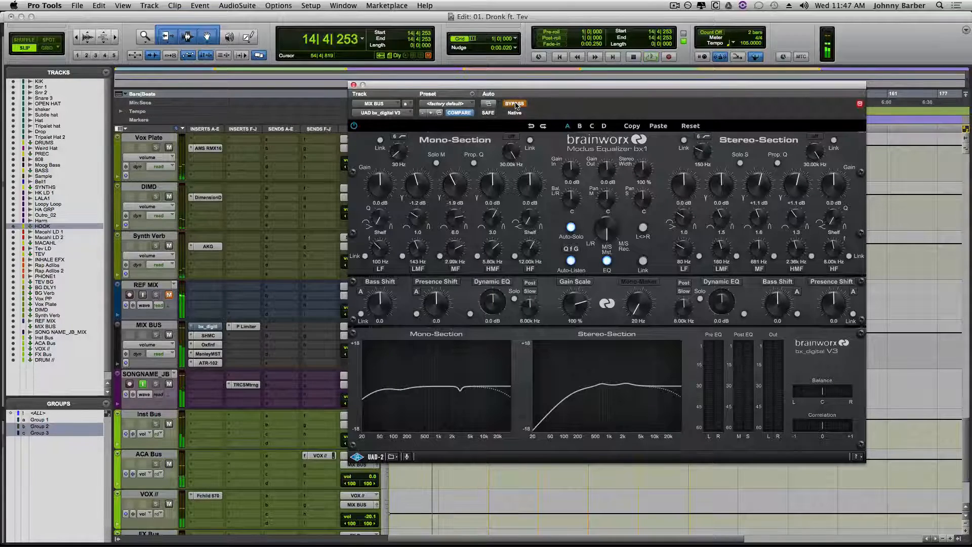
pyautogui.click(514, 104)
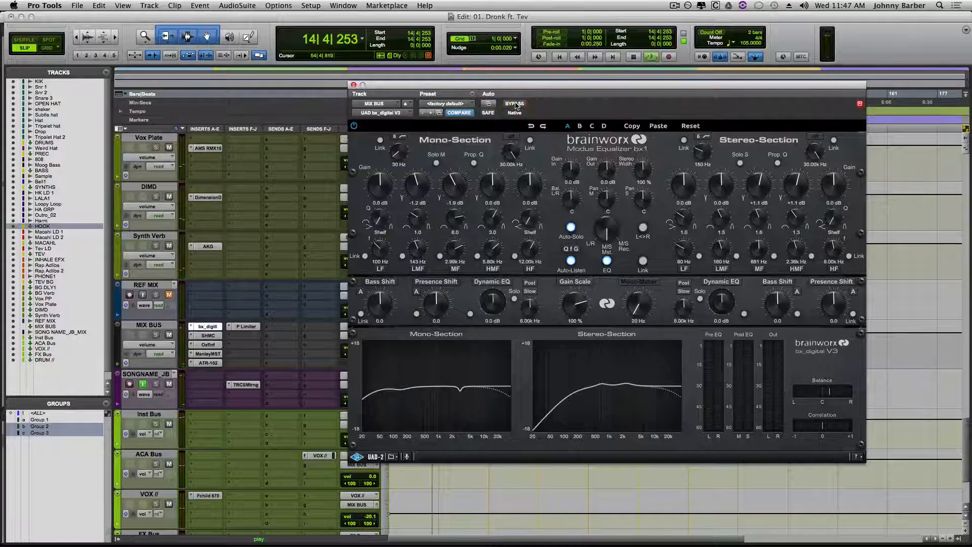
pyautogui.press('space')
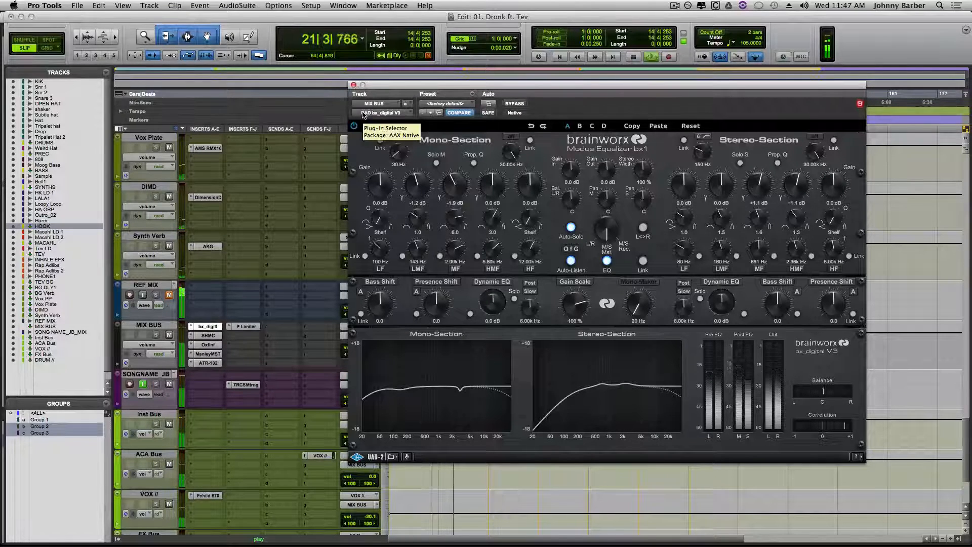
pyautogui.press('space')
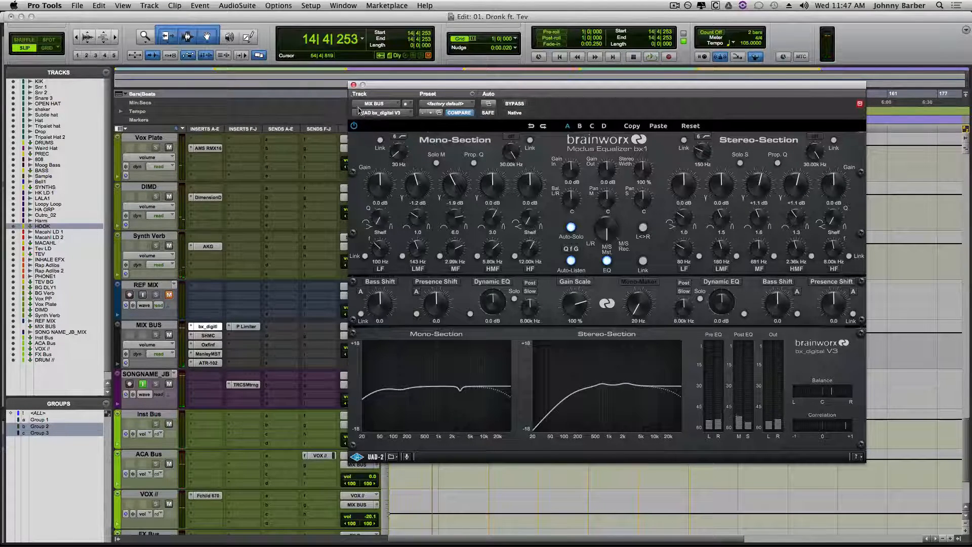
# - Open the MIX BUS's ATR-102 tape machine in place of bx_digital V3 and play the mix from the c1 marker
pyautogui.click(354, 85)
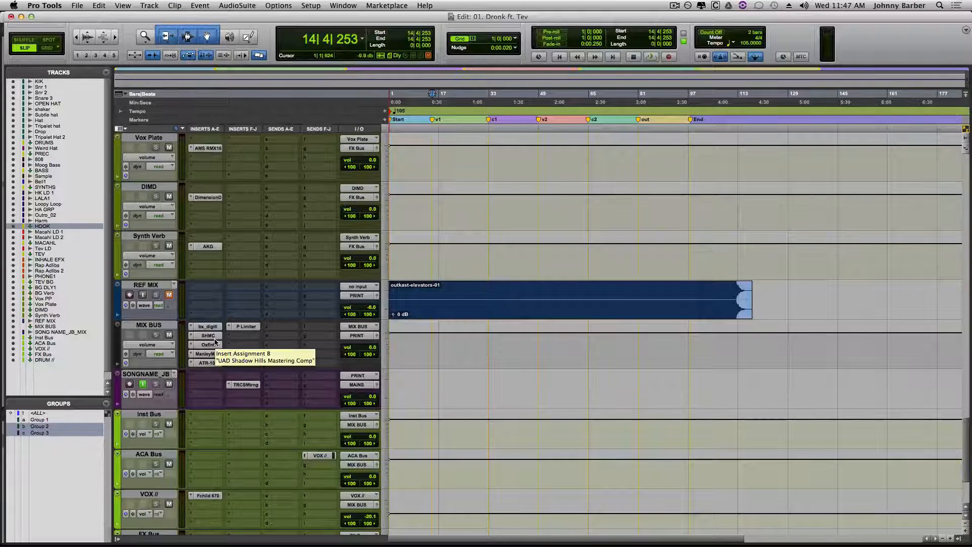
pyautogui.click(209, 354)
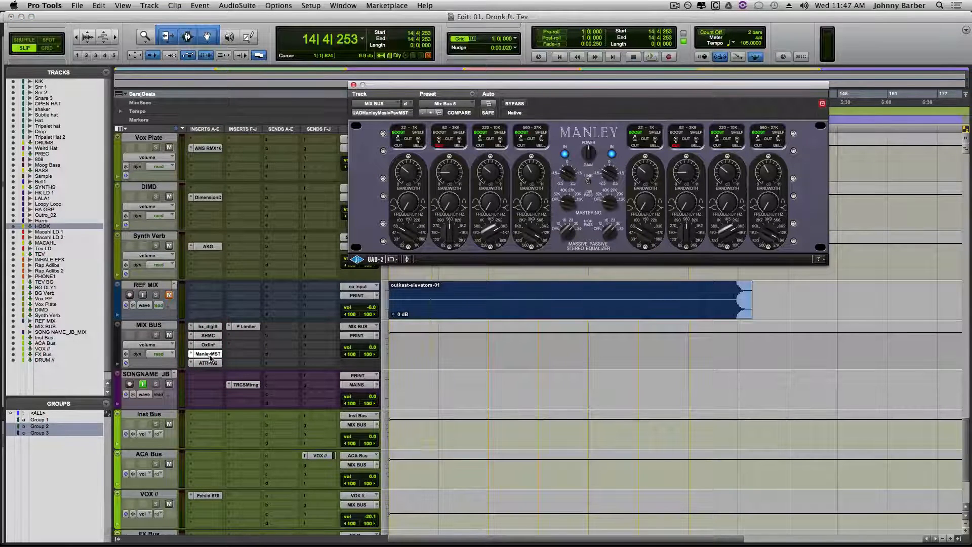
pyautogui.click(208, 363)
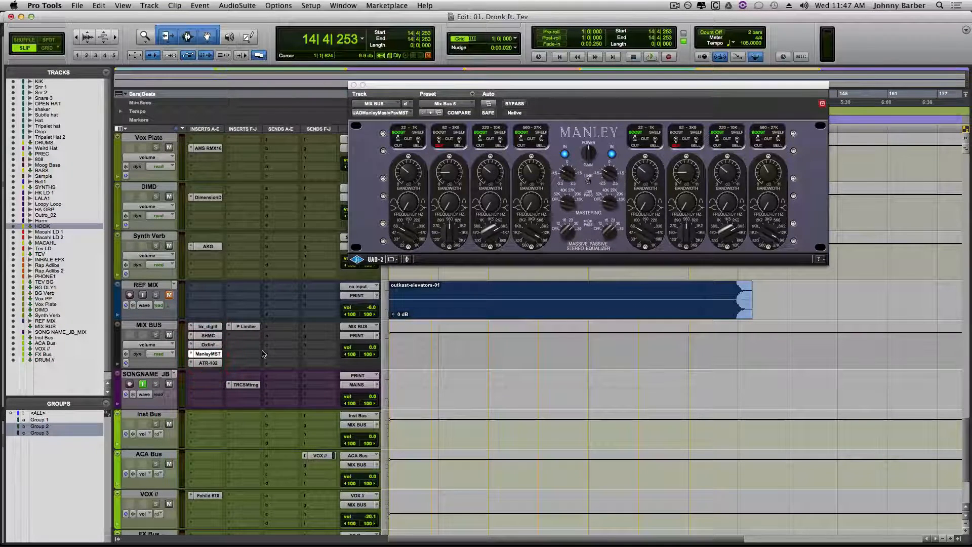
pyautogui.press('space')
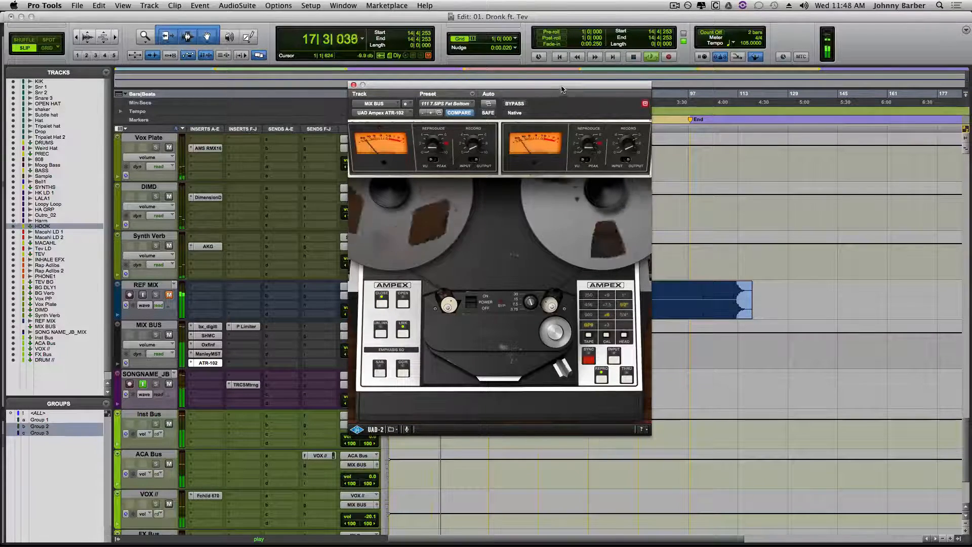
pyautogui.moveTo(562, 91); pyautogui.dragTo(816, 60)
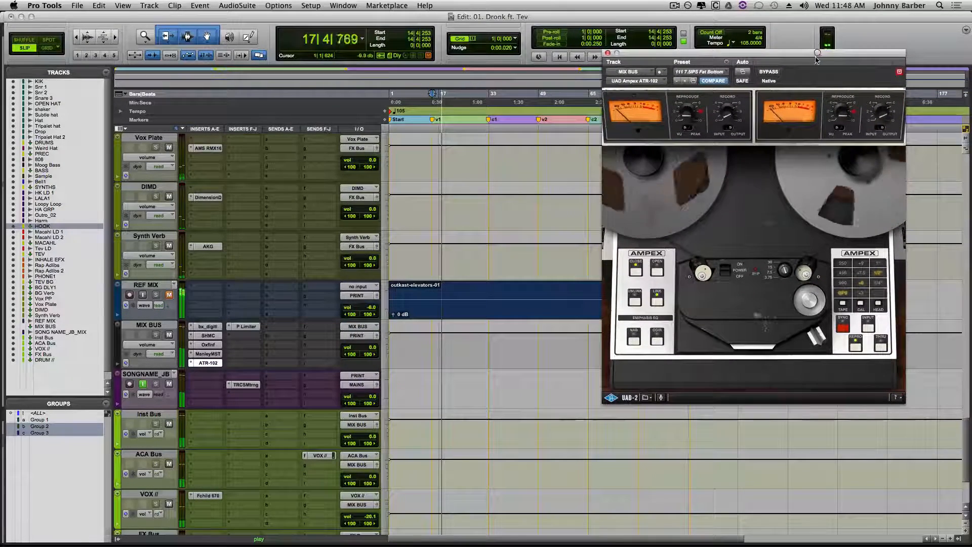
pyautogui.click(489, 128)
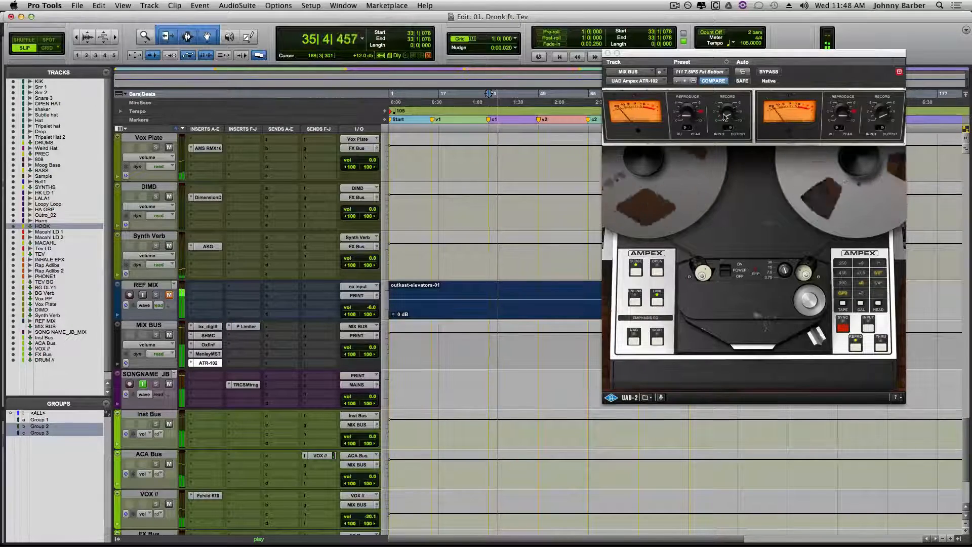
# - Compare the mix with the ATR-102 bypassed and active during playback, then close the plug-in with it active
pyautogui.moveTo(728, 109); pyautogui.dragTo(723, 115)
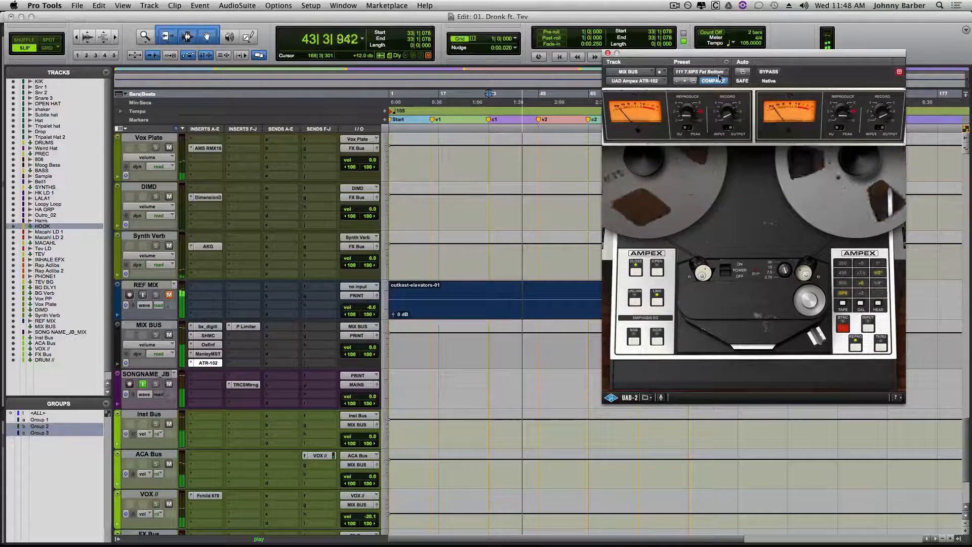
pyautogui.click(768, 71)
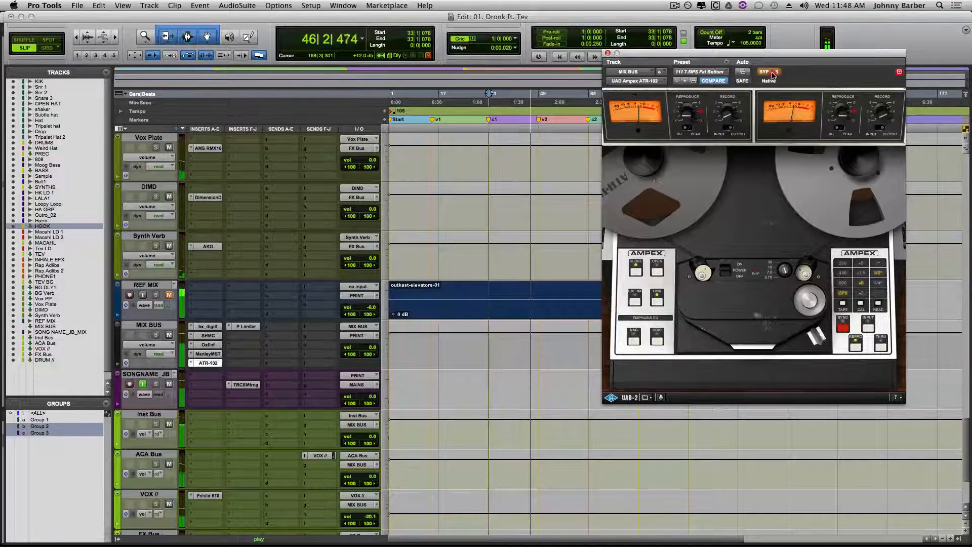
pyautogui.click(768, 72)
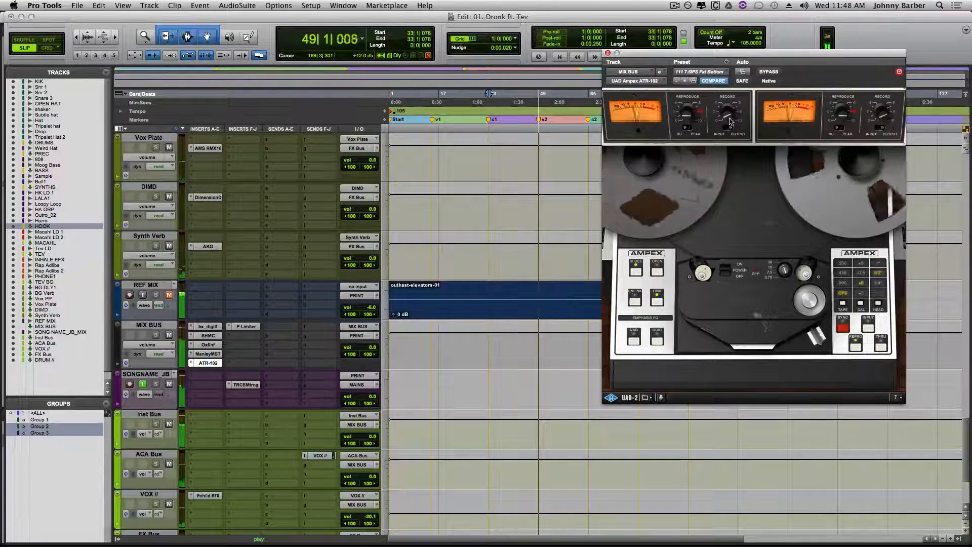
pyautogui.click(607, 53)
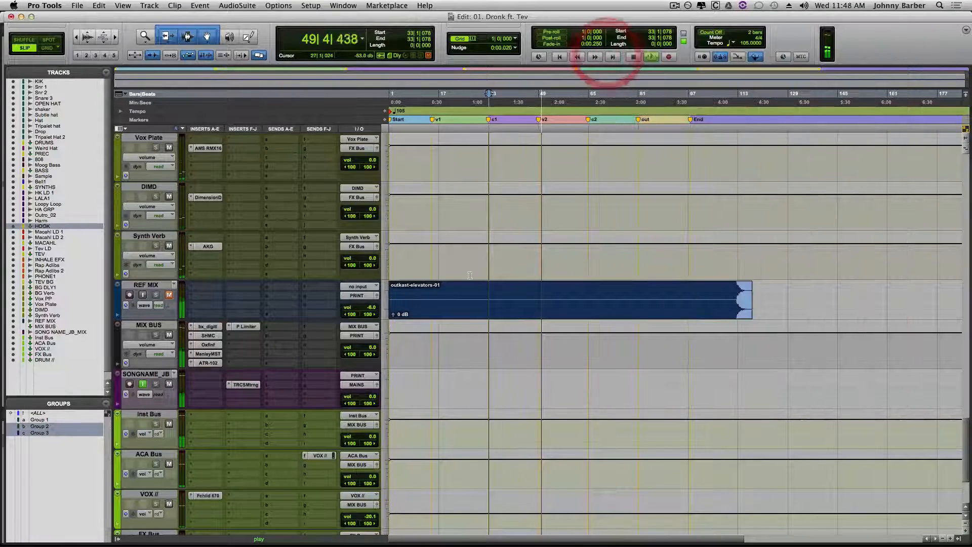
# - Open the Precision Limiter on the MIX BUS, stop playback, and compare its meter in the Normal and Zoom scales
pyautogui.click(246, 326)
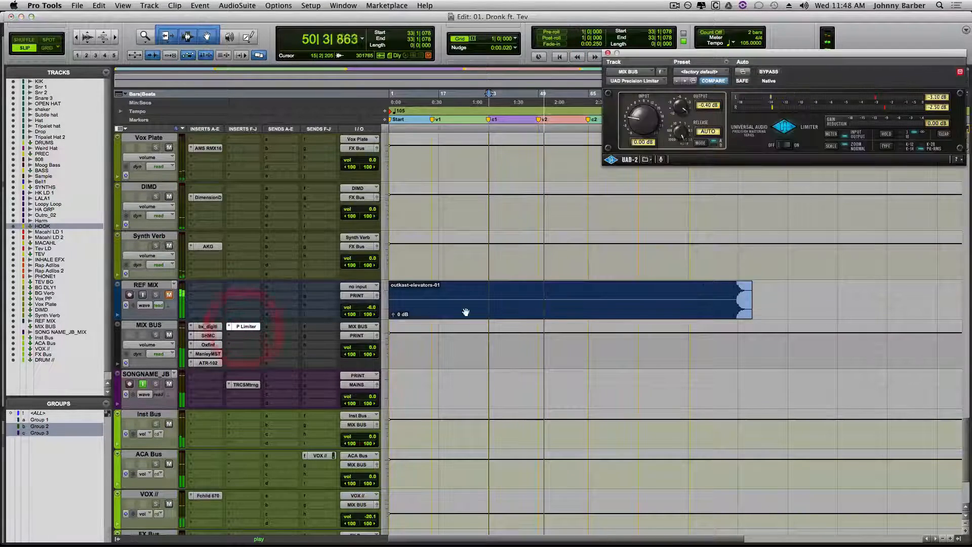
pyautogui.moveTo(827, 52); pyautogui.dragTo(578, 212)
pyautogui.press('space')
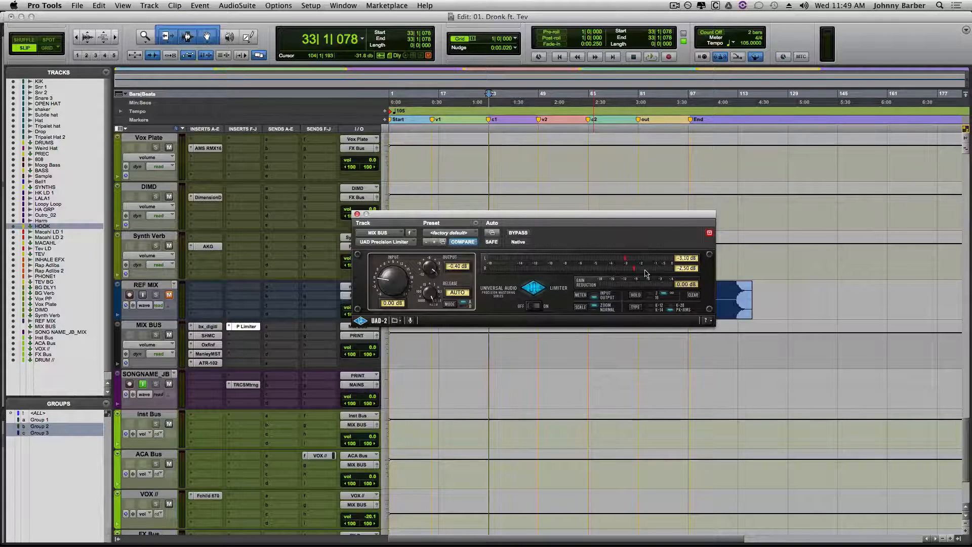
pyautogui.click(625, 259)
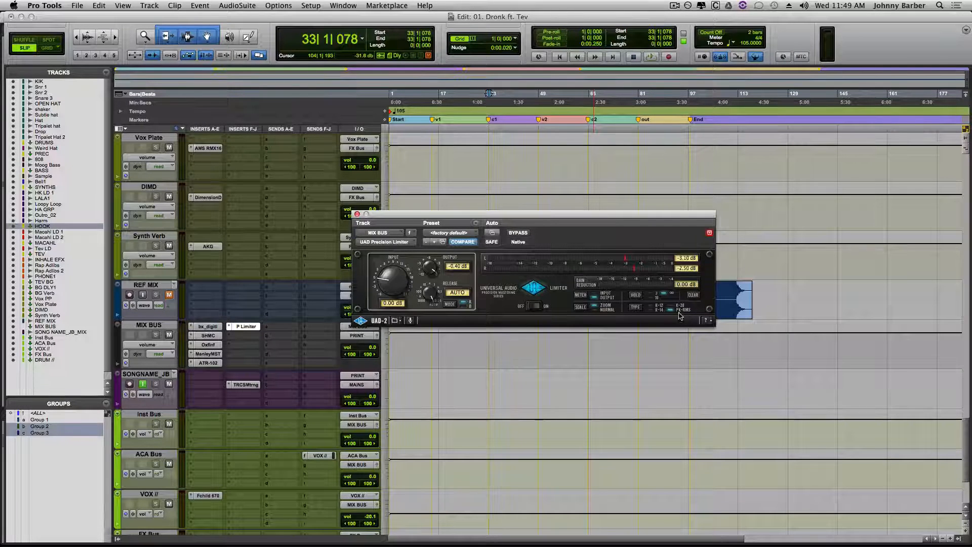
pyautogui.click(583, 310)
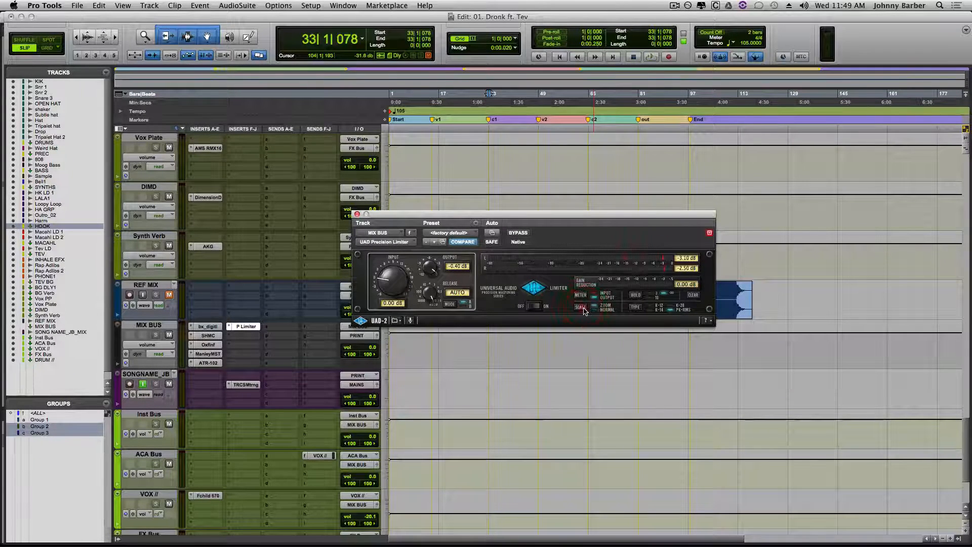
pyautogui.click(583, 310)
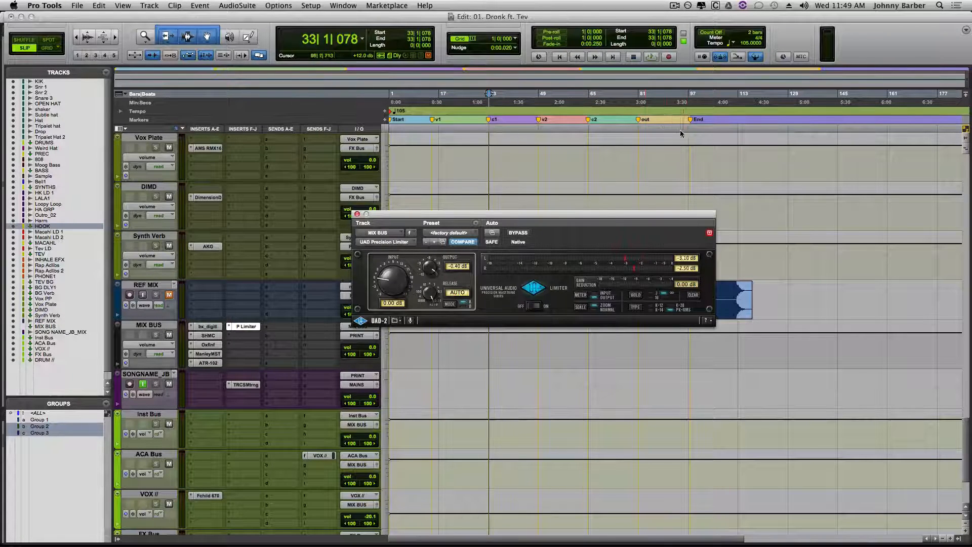
# - Set the Precision Limiter's input to 7.95 dB while playing from the out marker, then stop playback and close the limiter
pyautogui.click(636, 130)
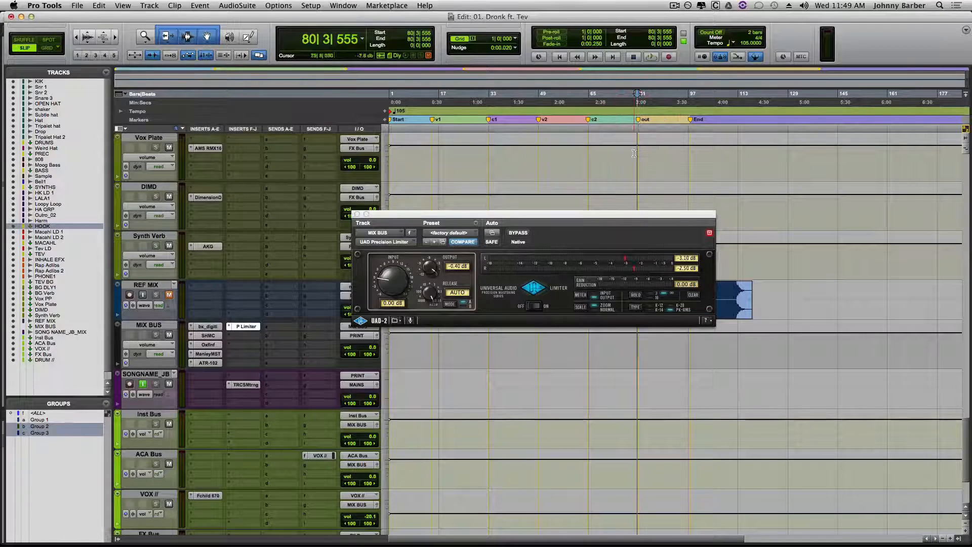
pyautogui.moveTo(581, 213); pyautogui.dragTo(587, 214)
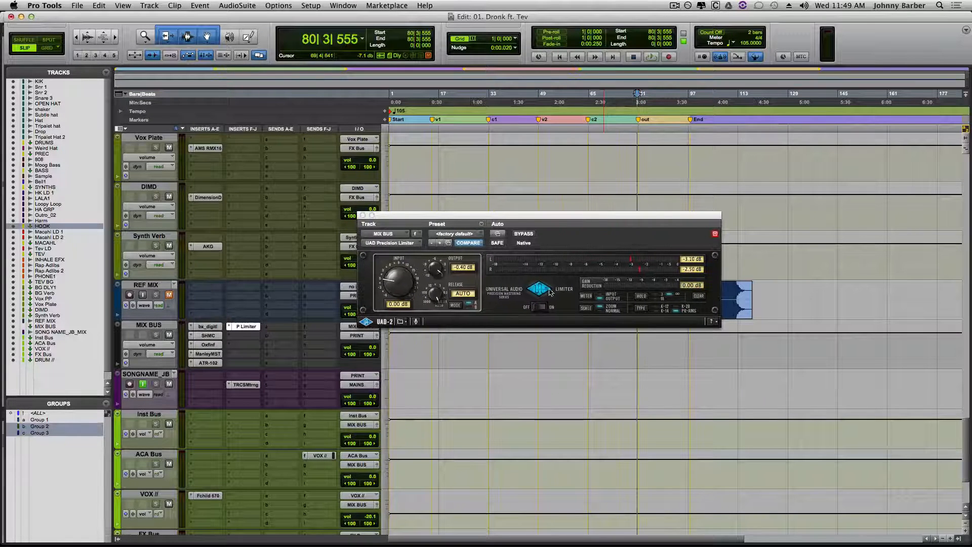
pyautogui.press('space')
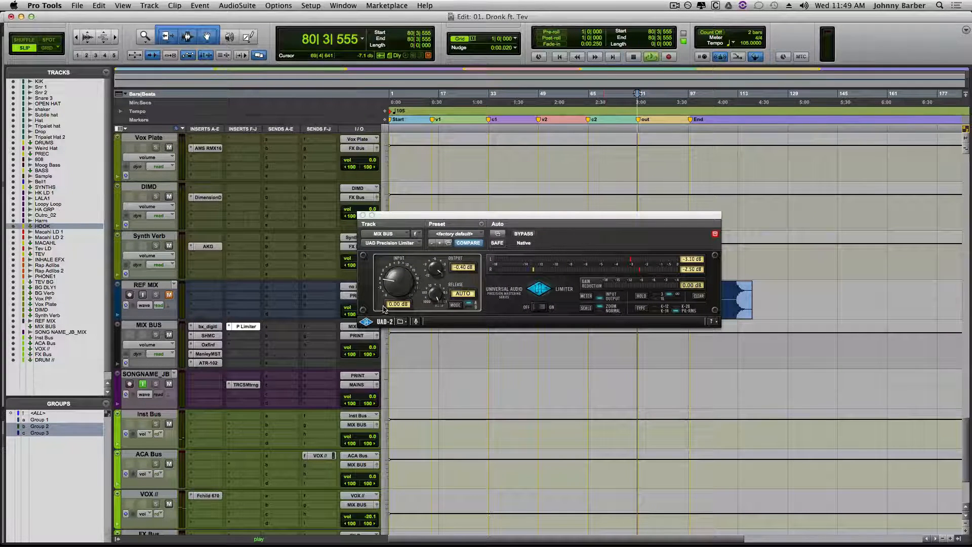
pyautogui.moveTo(398, 294); pyautogui.dragTo(405, 273)
pyautogui.press('XF86AudioLowerVolume')
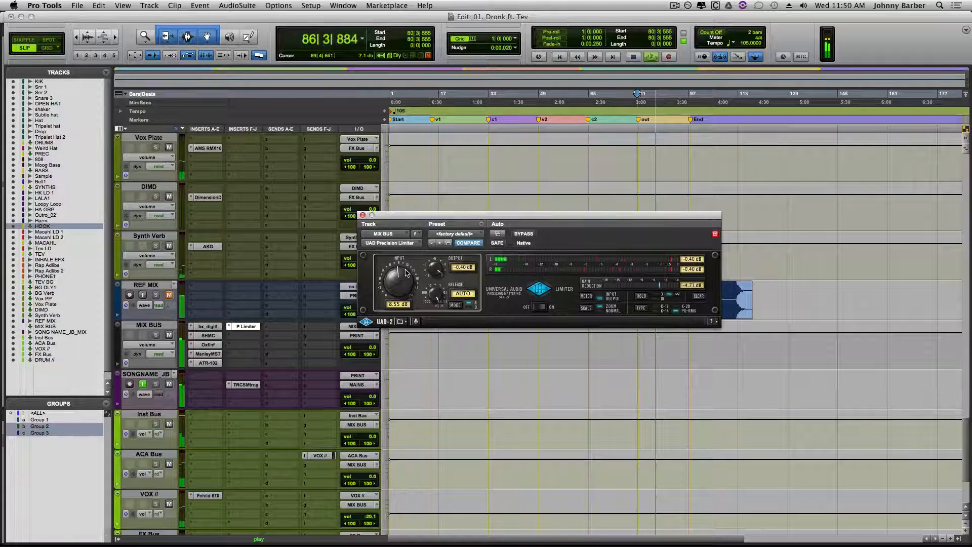
pyautogui.click(406, 273)
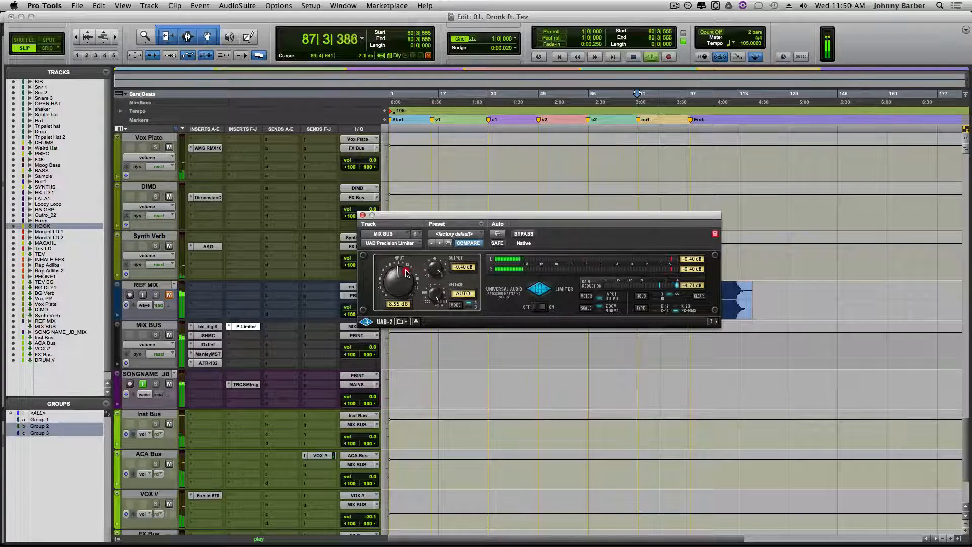
pyautogui.moveTo(406, 270); pyautogui.dragTo(407, 269)
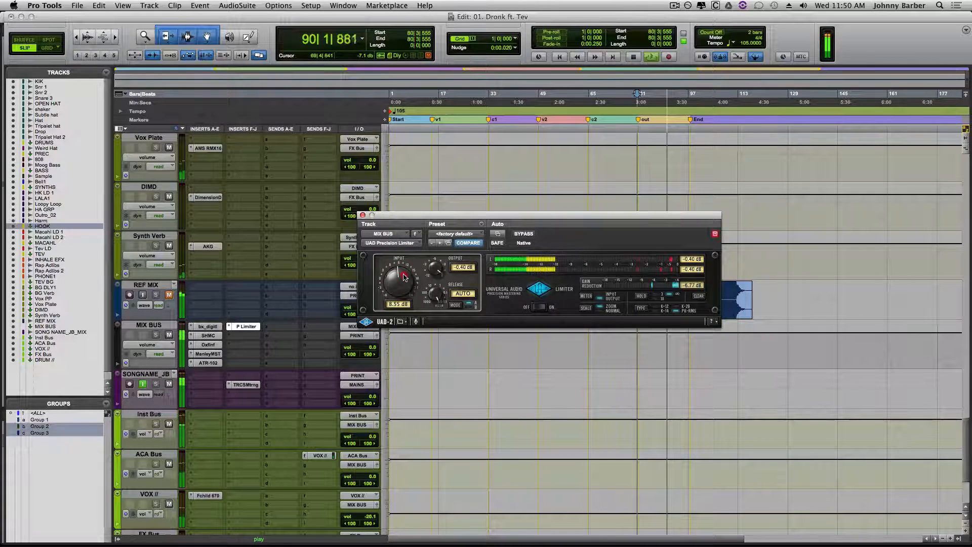
pyautogui.scroll(-3, 404, 277)
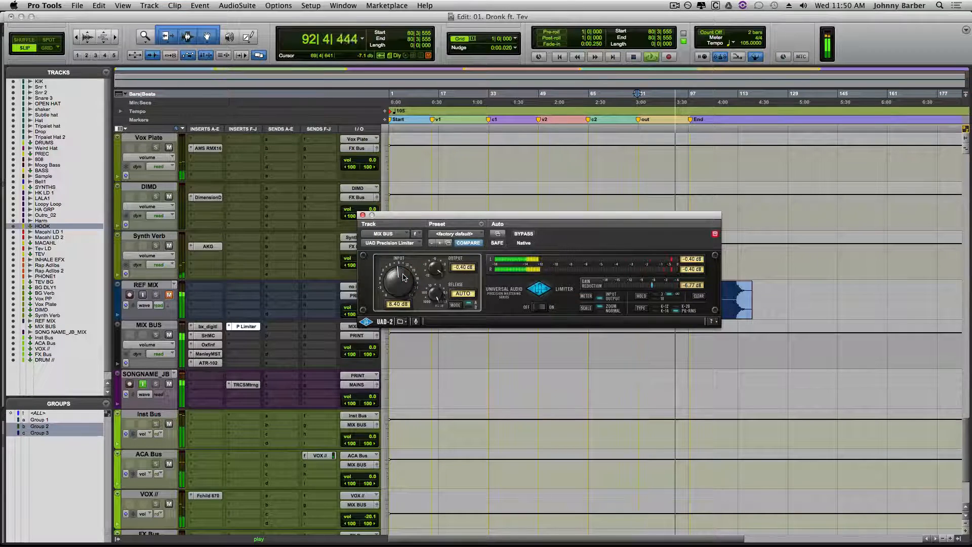
pyautogui.moveTo(404, 276); pyautogui.dragTo(401, 281)
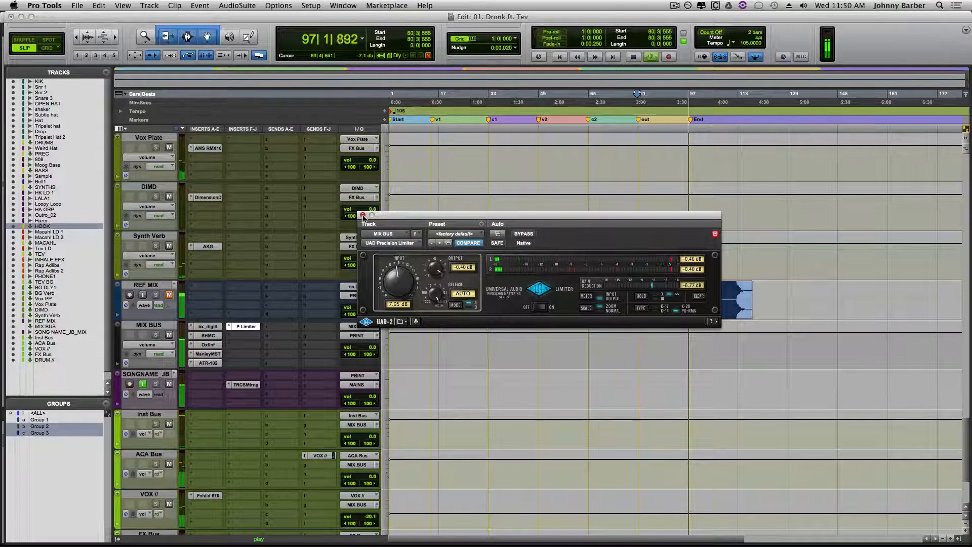
pyautogui.press('space')
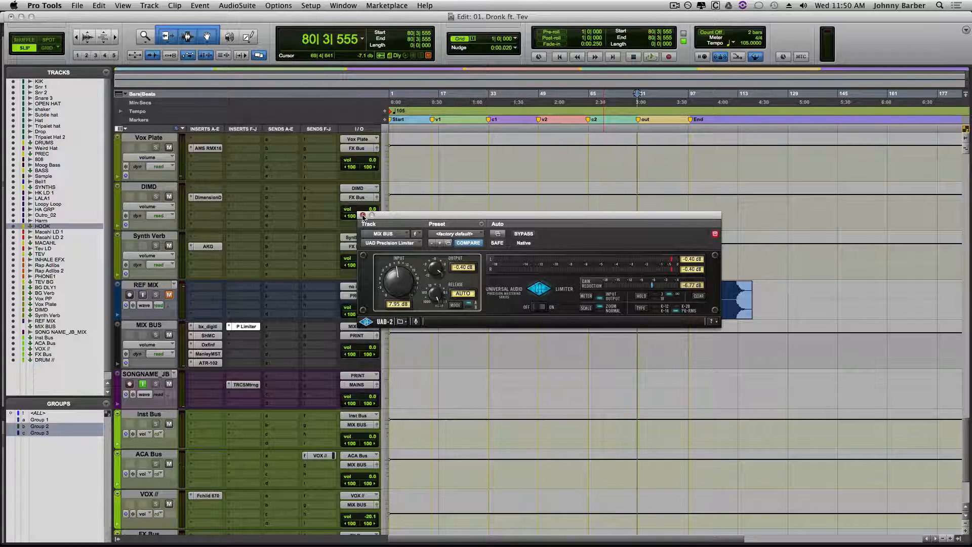
pyautogui.click(363, 216)
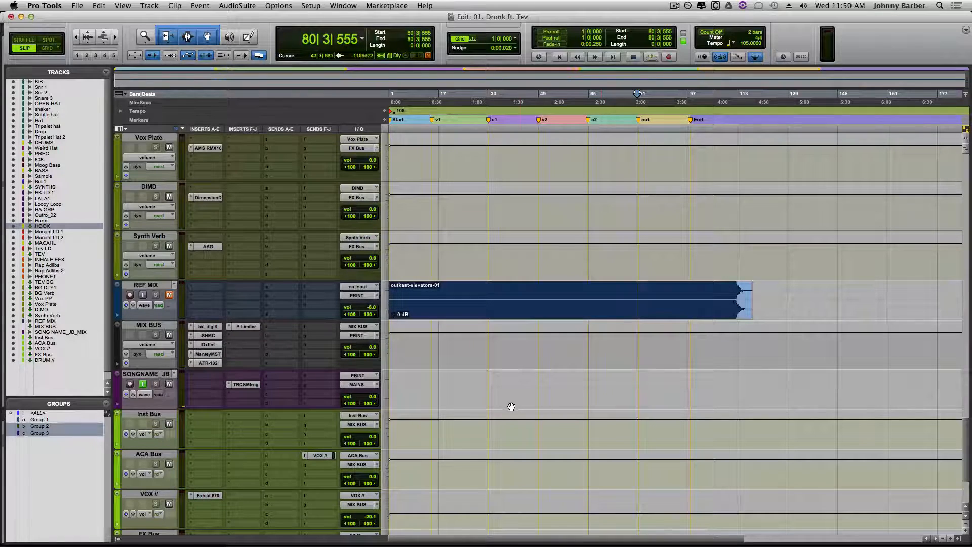
# - Rename the SONG NAME_JB_MIX print track as Dronk_JB_MIX
pyautogui.doubleClick(146, 373)
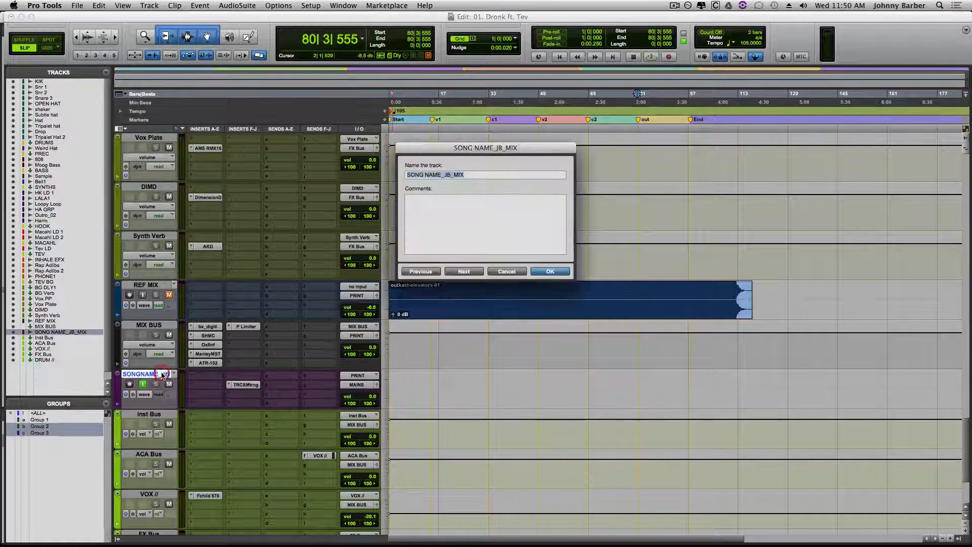
pyautogui.doubleClick(439, 174)
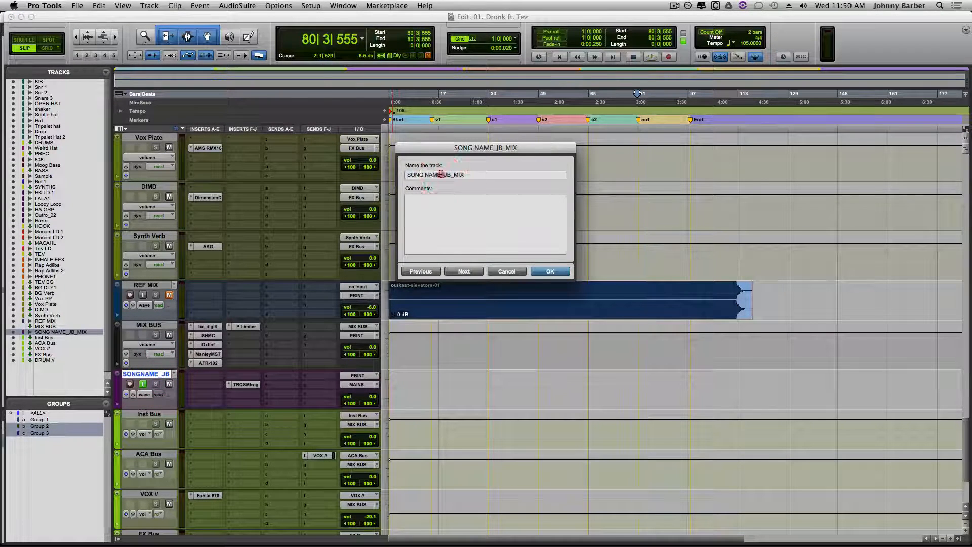
pyautogui.moveTo(442, 174); pyautogui.dragTo(383, 176)
pyautogui.write('Dro')
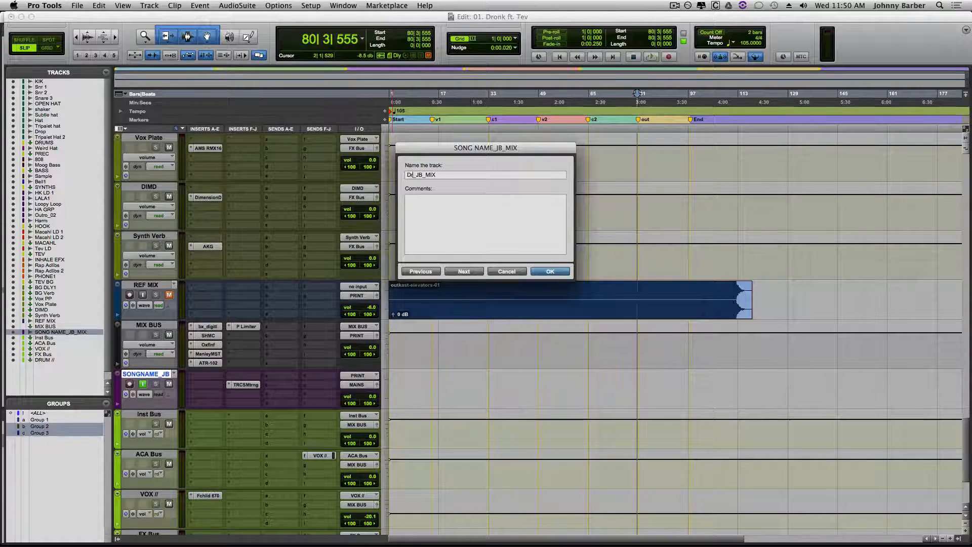
pyautogui.write('n')
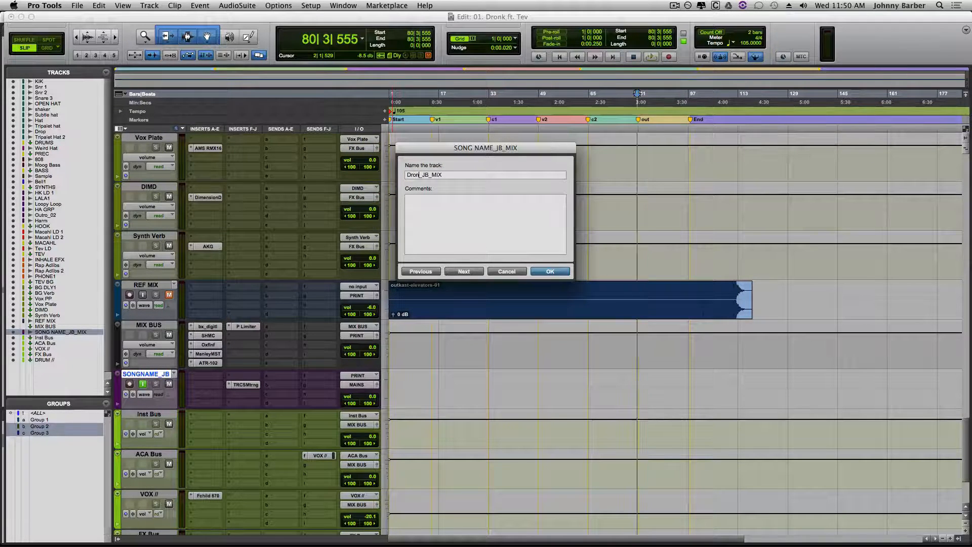
pyautogui.write('k')
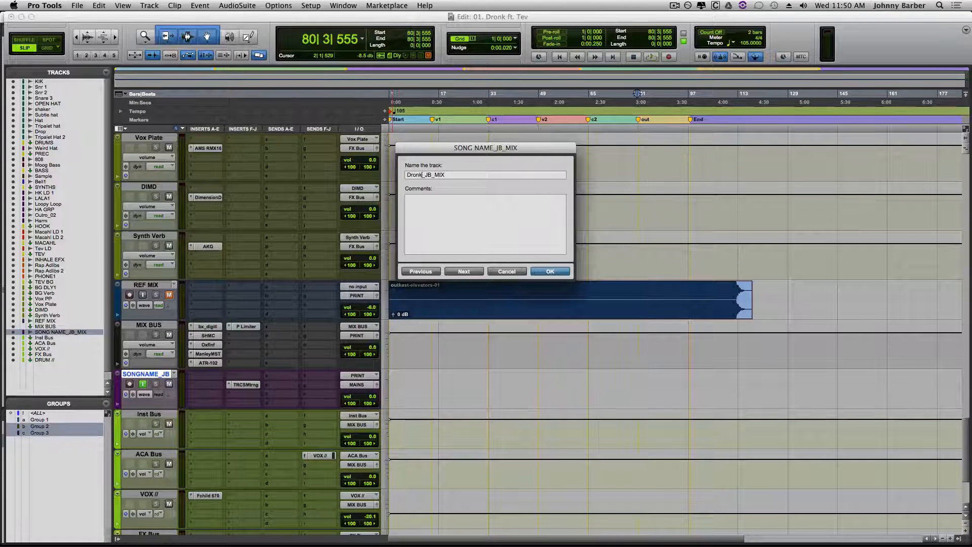
pyautogui.click(550, 271)
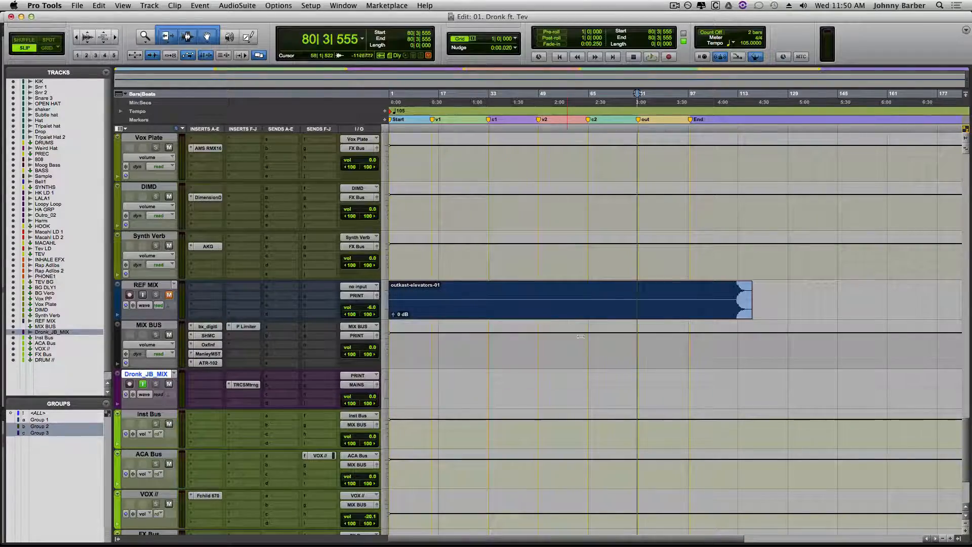
# - Play the end of the song from about bar 96 and move the End marker to about bar 99, past the last clips
pyautogui.scroll(15, 581, 336)
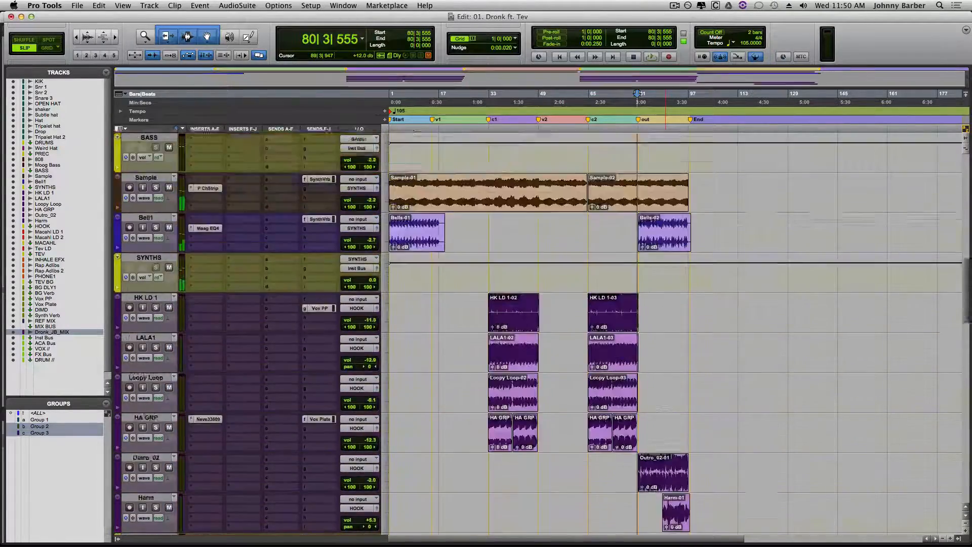
pyautogui.scroll(12, 665, 409)
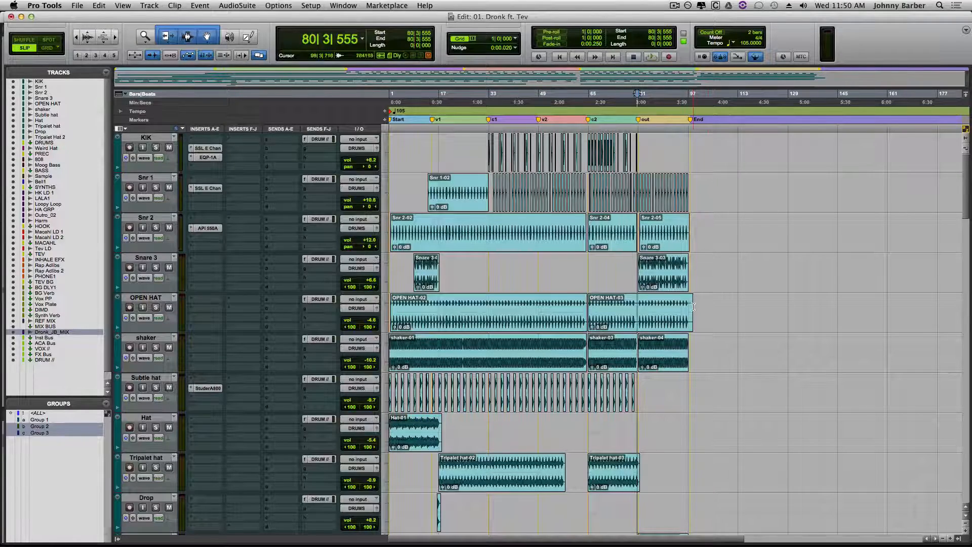
pyautogui.click(687, 122)
pyautogui.press('space')
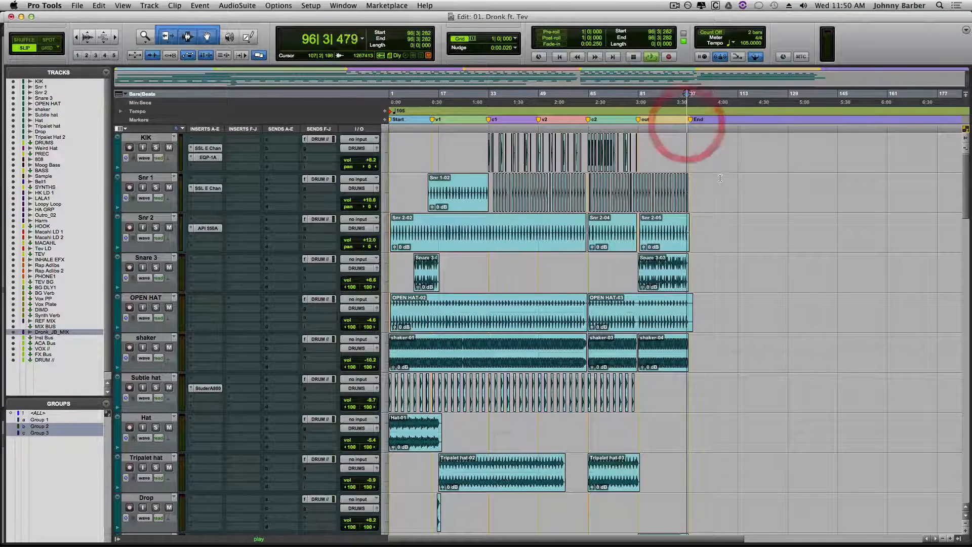
pyautogui.press('t')
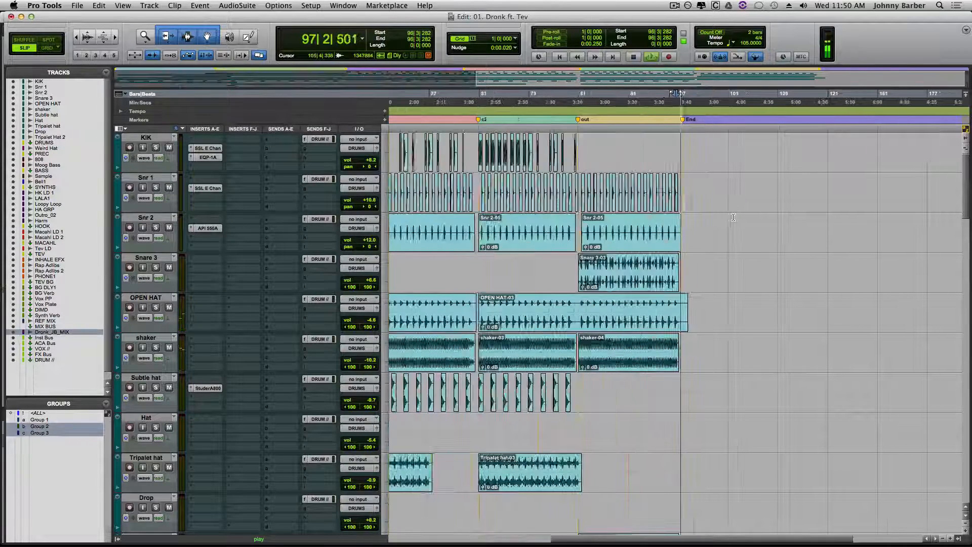
pyautogui.press('t')
pyautogui.press('t')
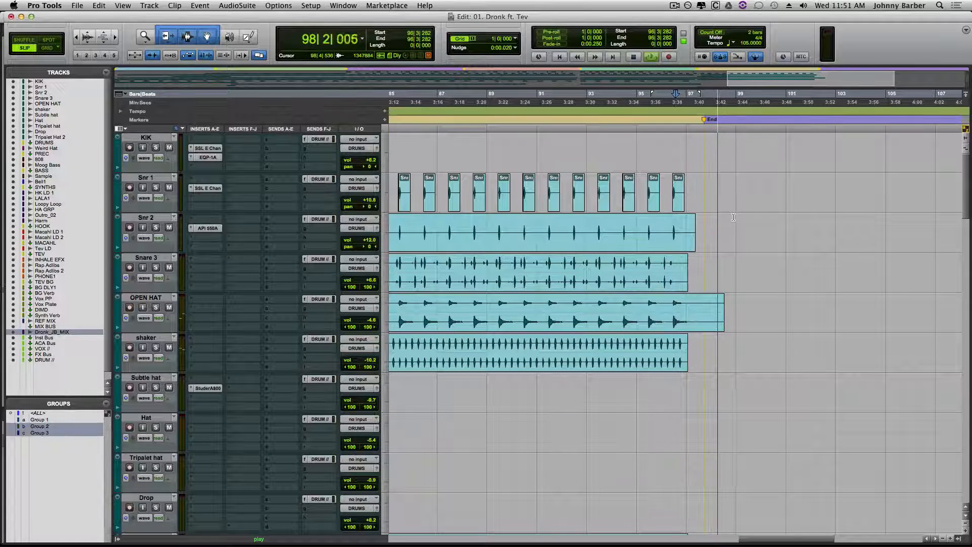
pyautogui.press('space')
pyautogui.moveTo(705, 120); pyautogui.dragTo(739, 120)
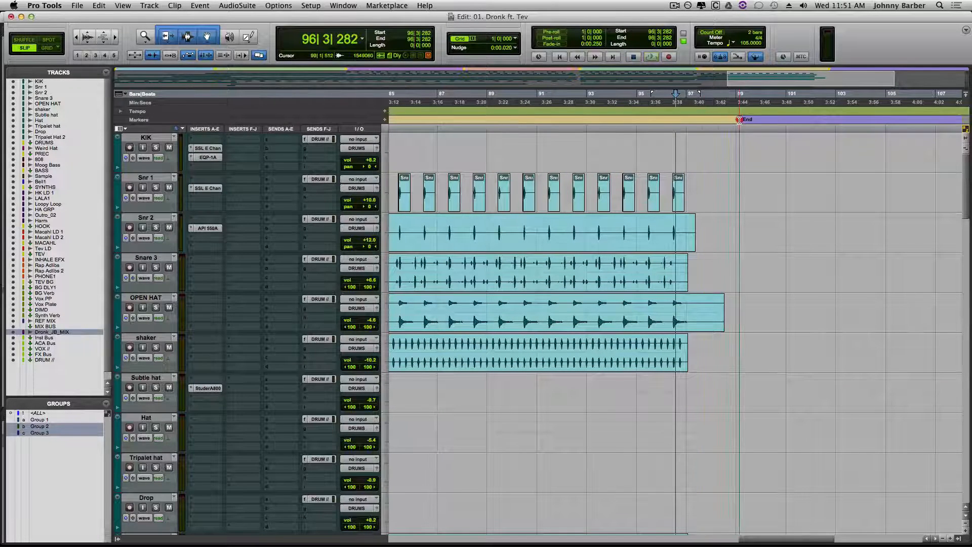
# - Select the empty Dronk_JB_MIX track from the song's start at 1|1|000 to 99|2|956, near the End marker
pyautogui.scroll(-10, 759, 217)
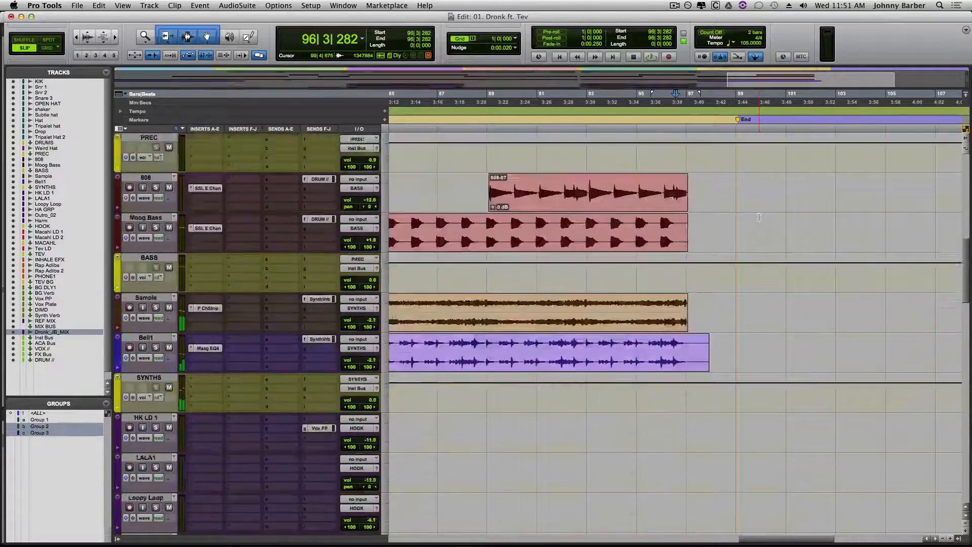
pyautogui.scroll(-10, 759, 217)
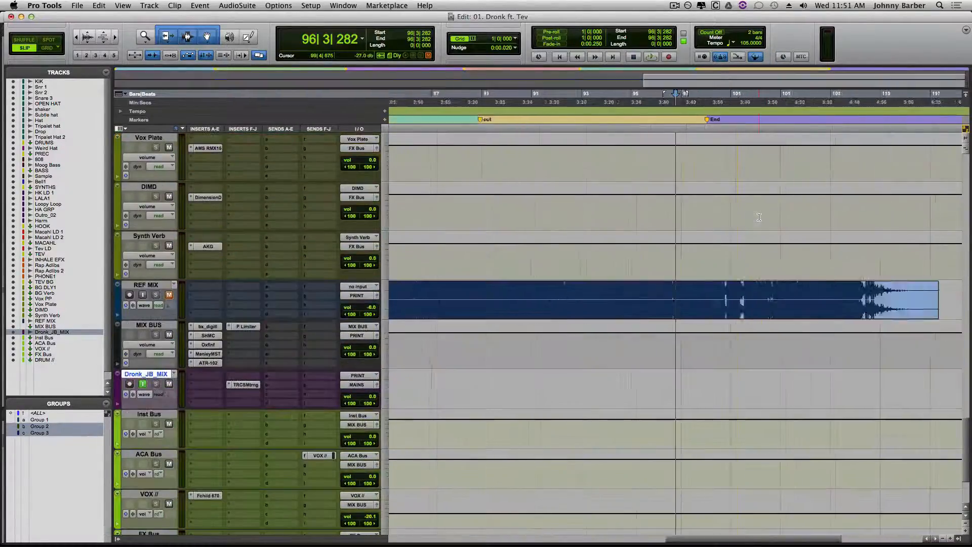
pyautogui.hotkey('alt', 'a')
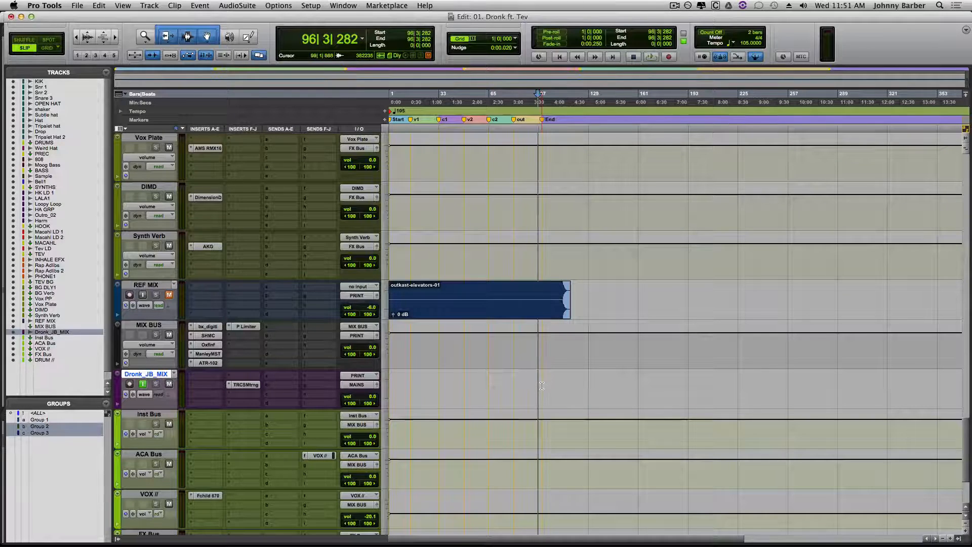
pyautogui.moveTo(542, 386); pyautogui.dragTo(260, 397)
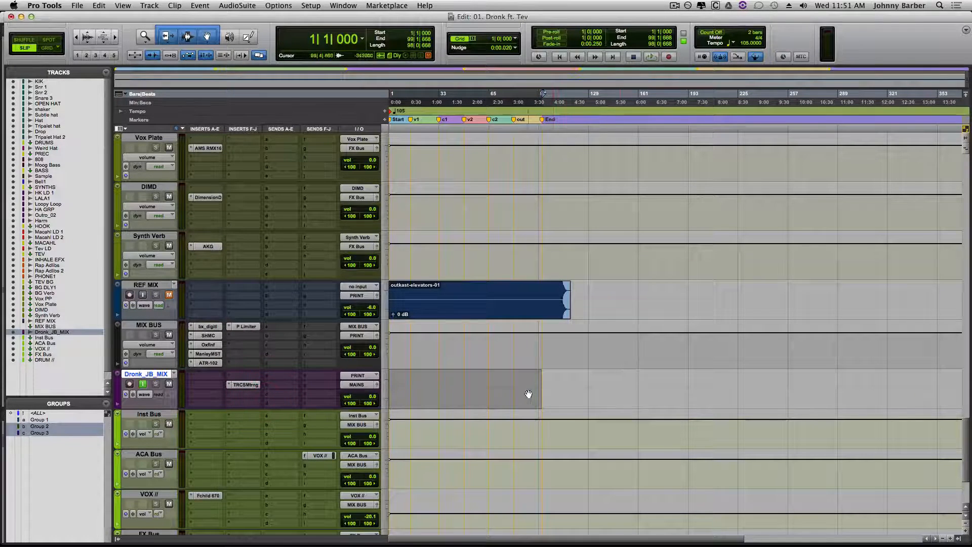
pyautogui.keyDown('shift'); pyautogui.click(543, 386); pyautogui.keyUp('shift')
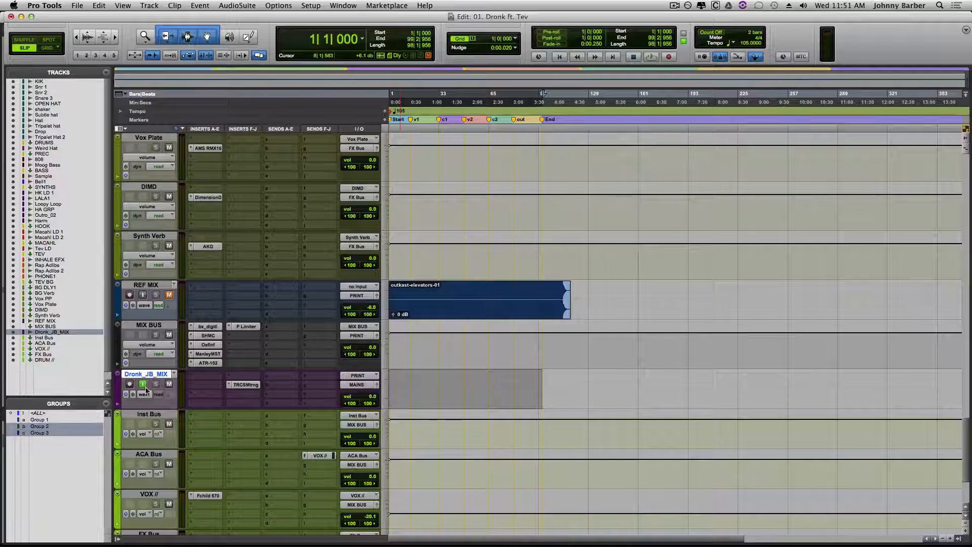
# - Record-enable the Dronk_JB_MIX track and start recording the mix onto it
pyautogui.click(128, 385)
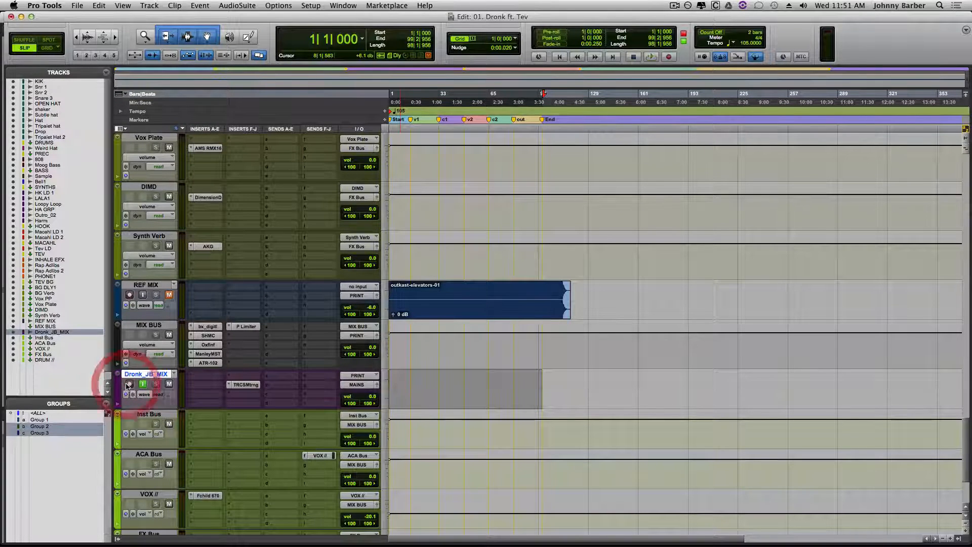
pyautogui.press('super+space')
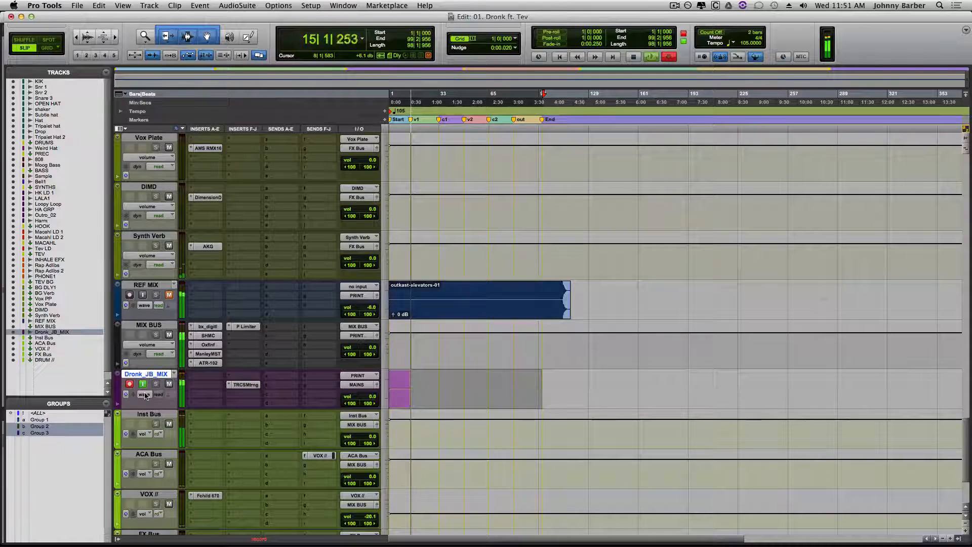
pyautogui.press('XF86AudioRaiseVolume')
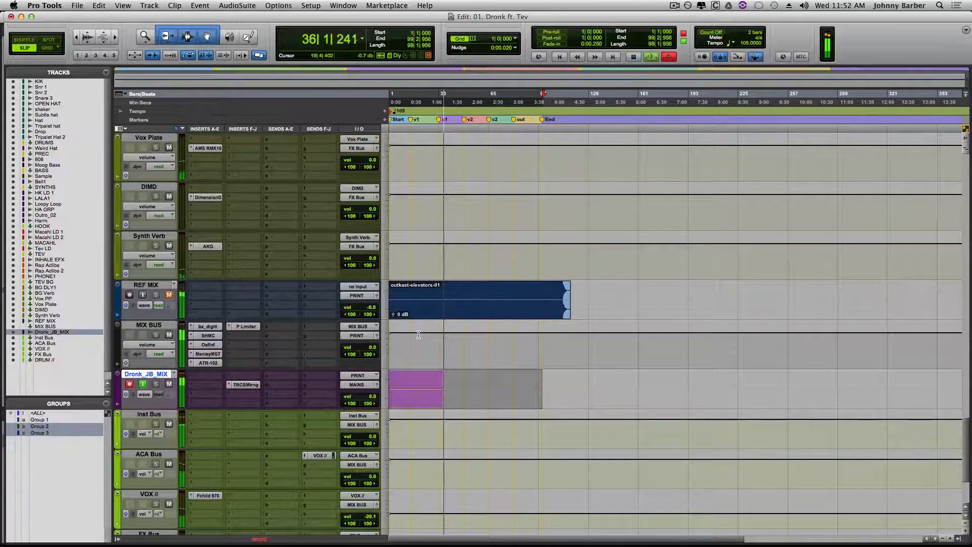
# - Look over the hook and vocal tracks while the mix records, and return to the Dronk_JB_MIX track
pyautogui.scroll(10, 418, 335)
pyautogui.scroll(10, 418, 334)
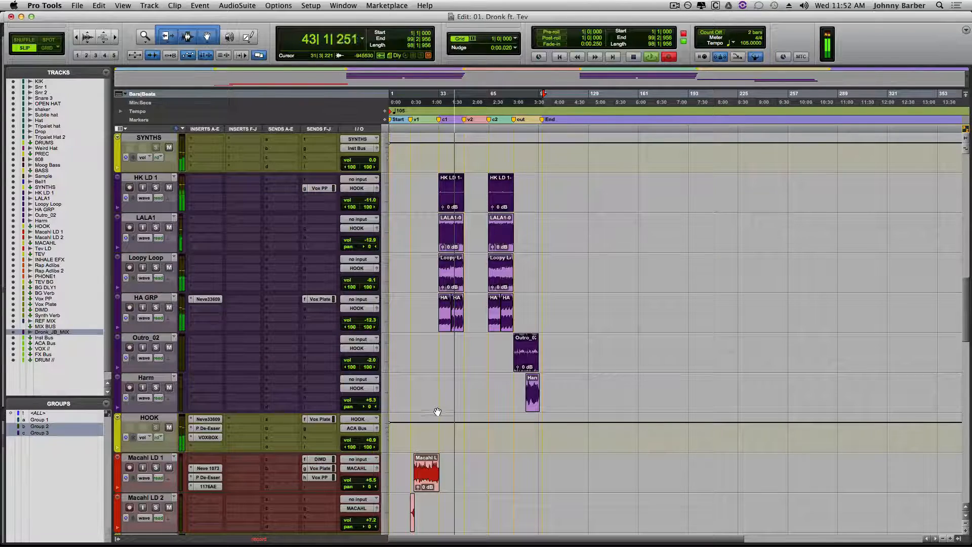
pyautogui.scroll(-3, 446, 415)
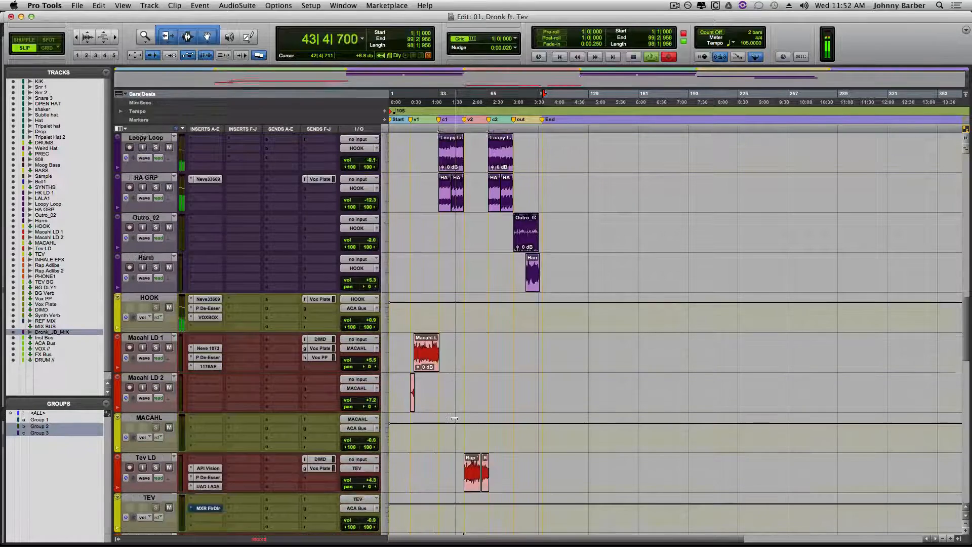
pyautogui.scroll(-14, 454, 418)
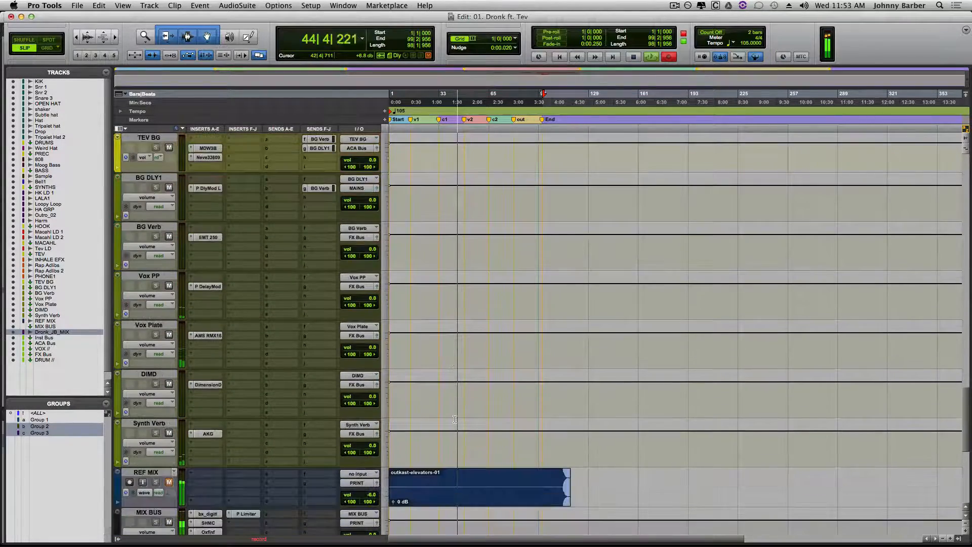
pyautogui.scroll(-3, 455, 418)
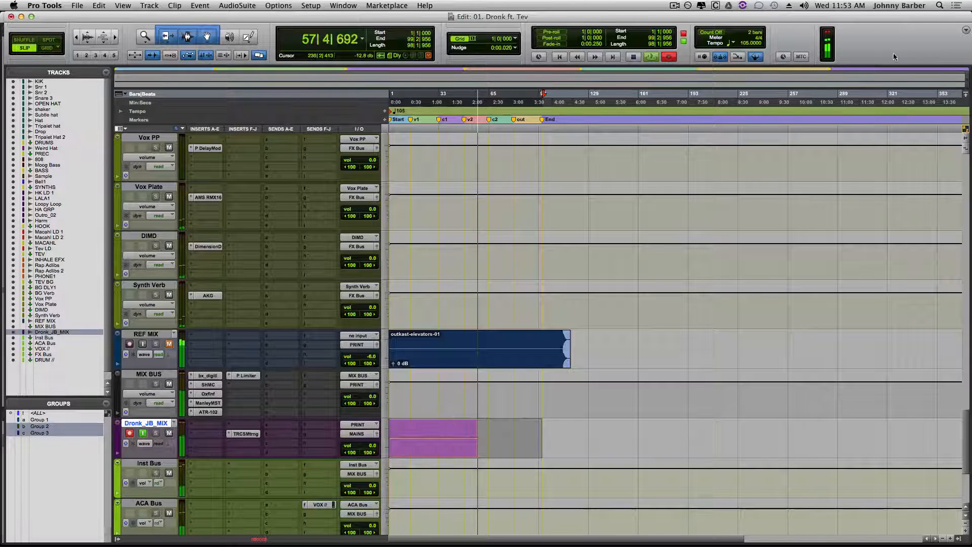
pyautogui.click(829, 34)
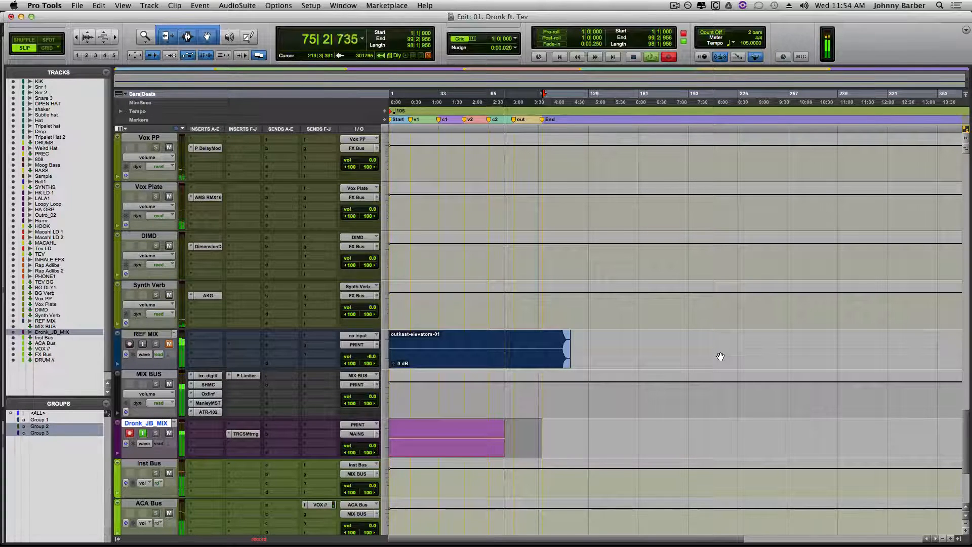
# - Review the drum, synth, hook and vocal tracks while the last section of the song is recorded
pyautogui.scroll(10, 737, 317)
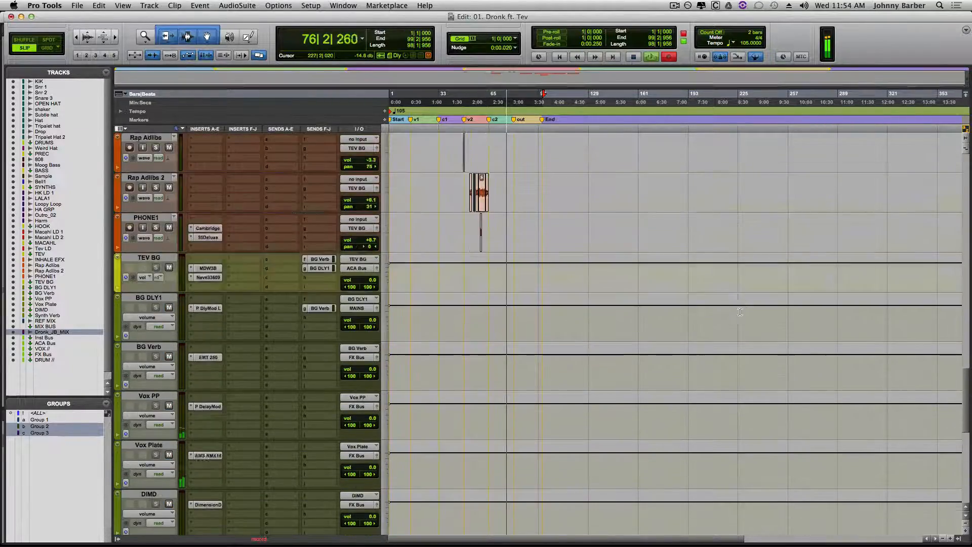
pyautogui.scroll(15, 739, 315)
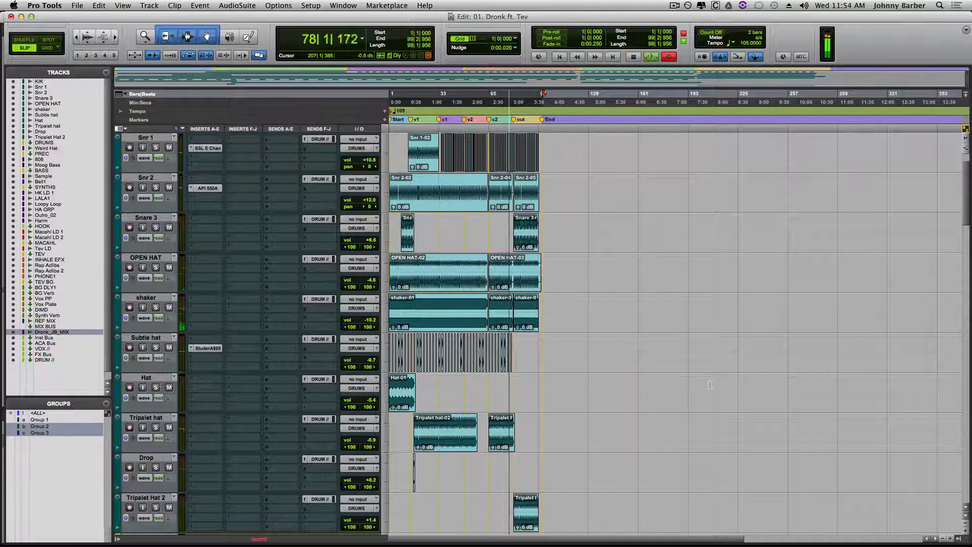
pyautogui.scroll(1, 710, 385)
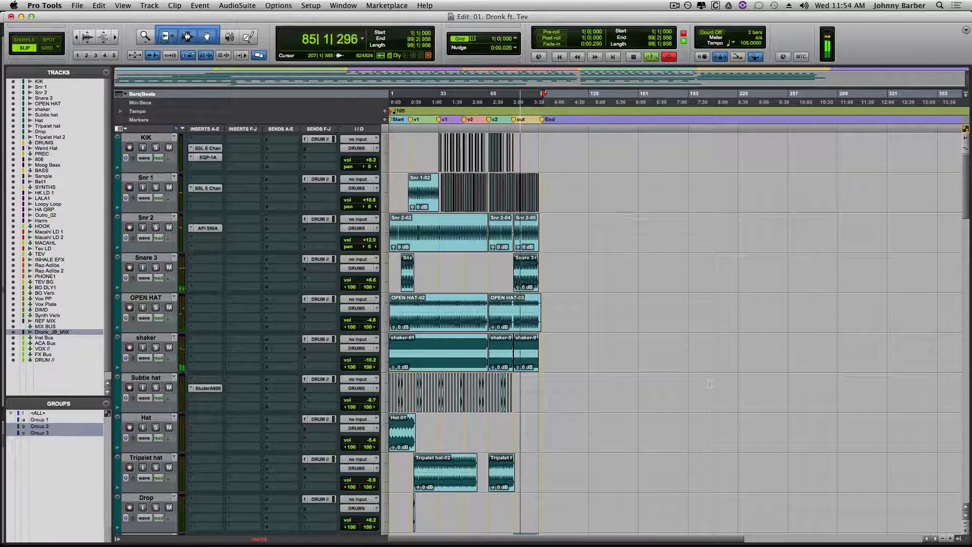
pyautogui.scroll(-3, 710, 384)
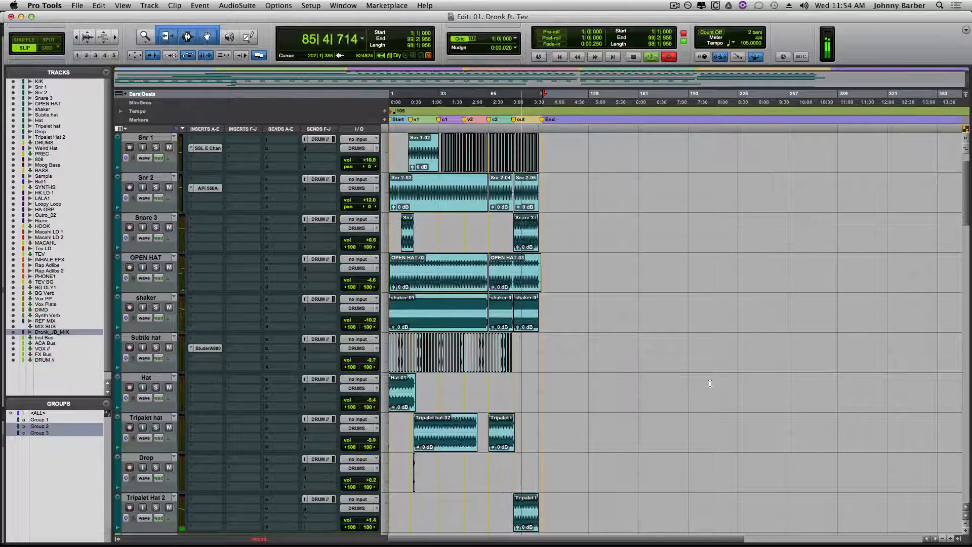
pyautogui.scroll(-13, 710, 383)
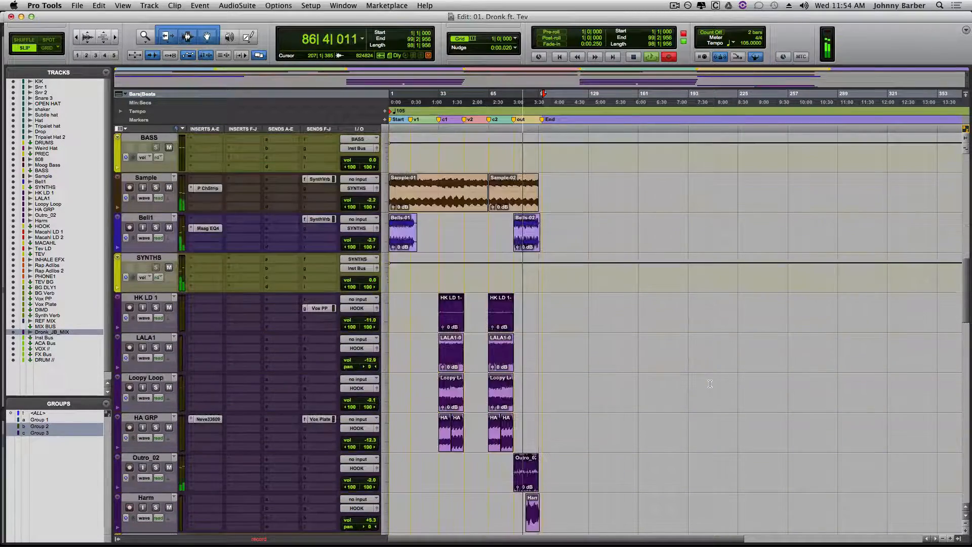
pyautogui.scroll(-3, 709, 384)
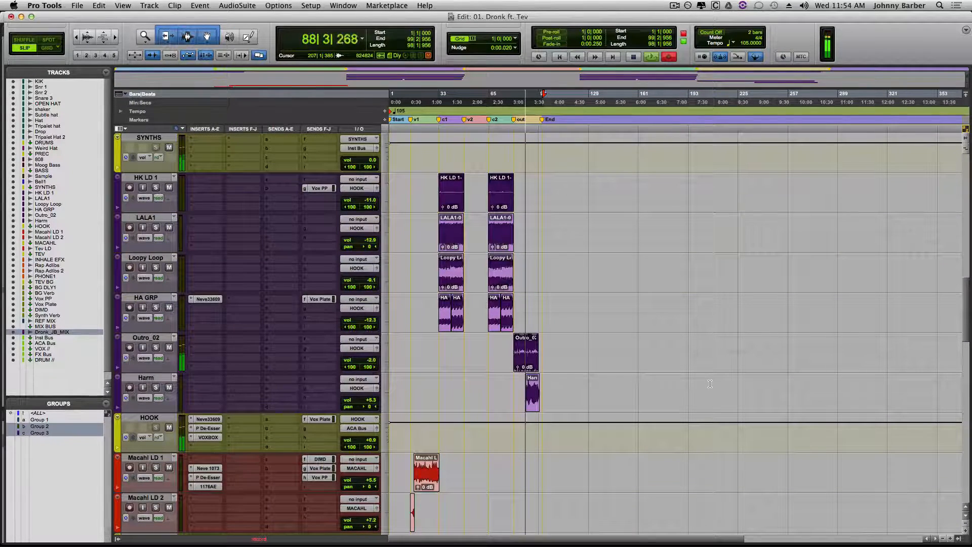
pyautogui.scroll(-1, 710, 383)
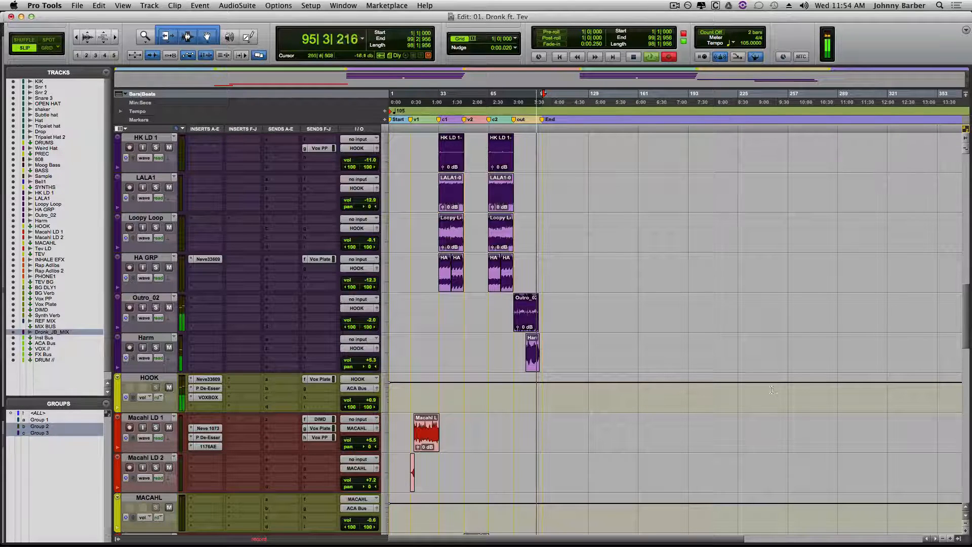
pyautogui.scroll(-4, 724, 329)
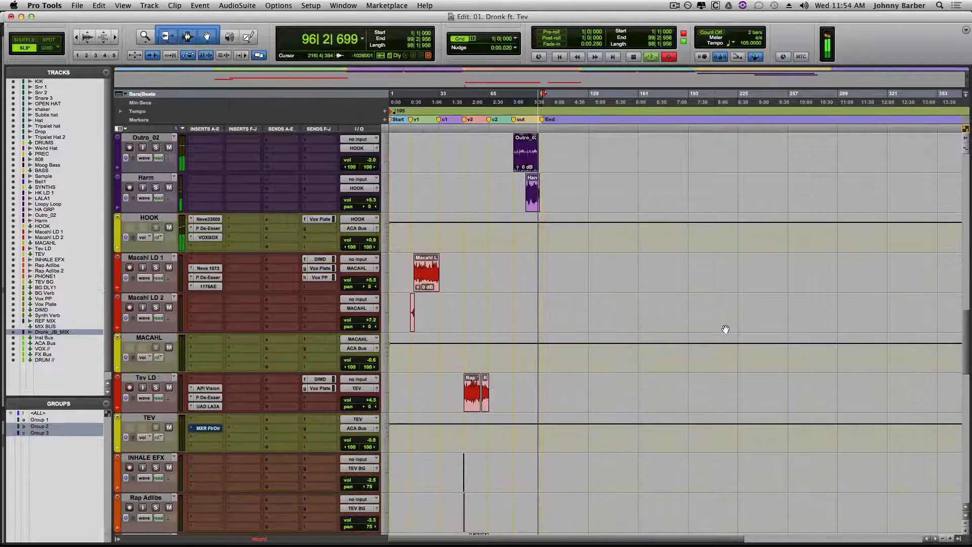
pyautogui.scroll(-7, 725, 330)
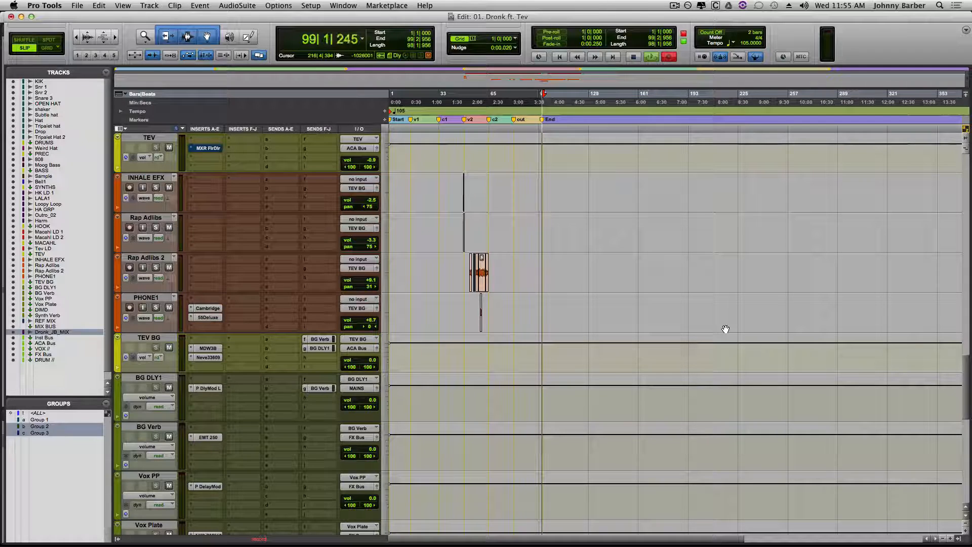
# - Stop the recording past the End marker and bring the printed clip on Dronk_JB_MIX into view
pyautogui.press('space')
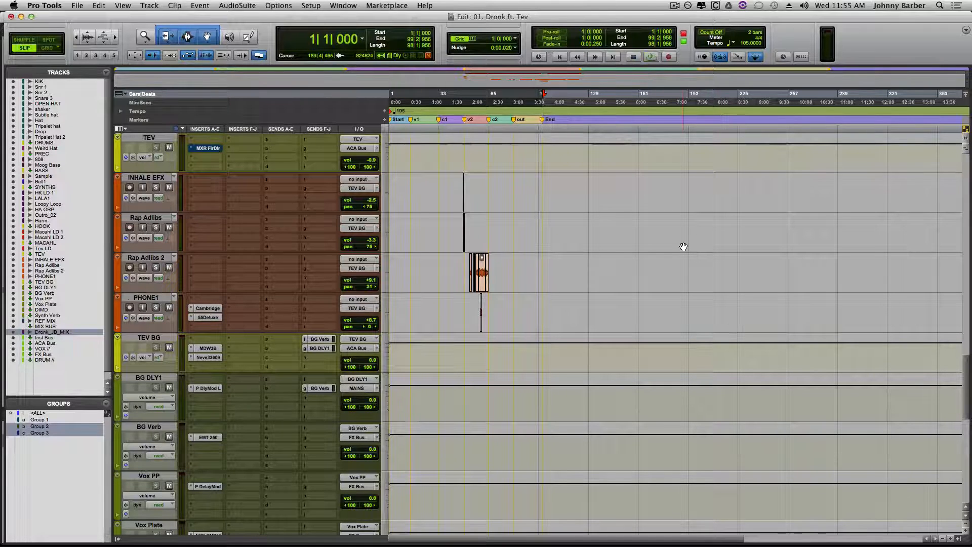
pyautogui.scroll(-10, 683, 245)
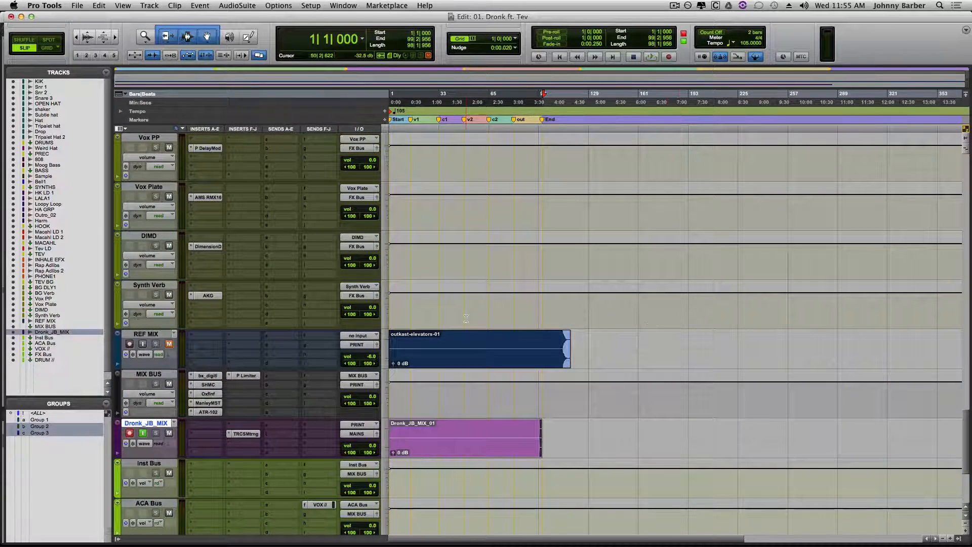
pyautogui.click(610, 442)
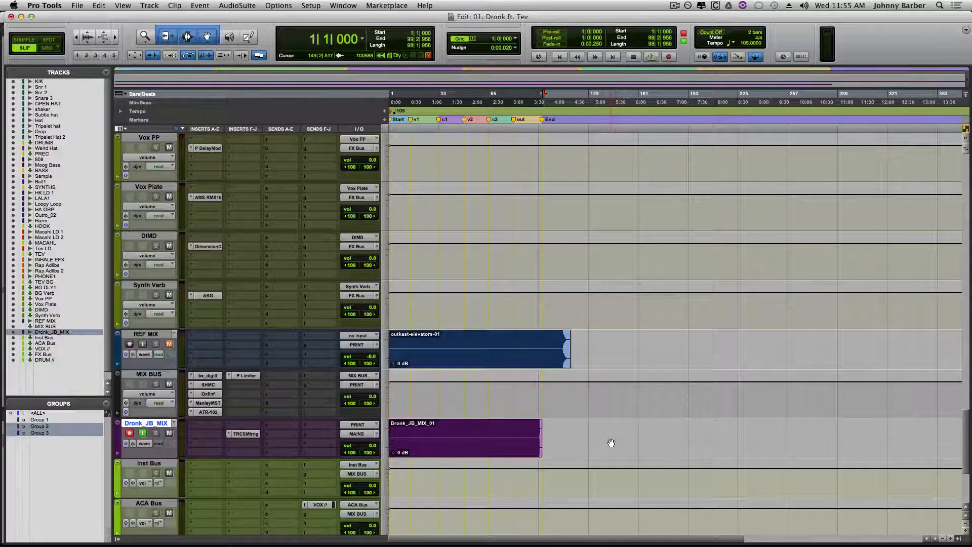